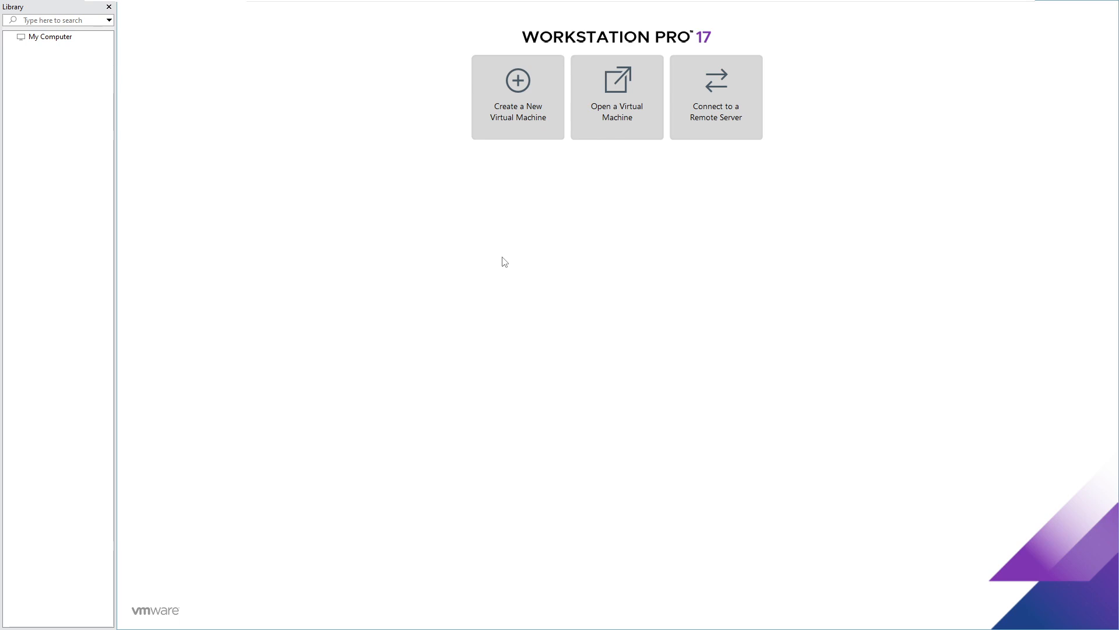
# - Minimize and restore VMware, briefly bringing up and hiding the screen recorder
pyautogui.moveTo(679, 3)
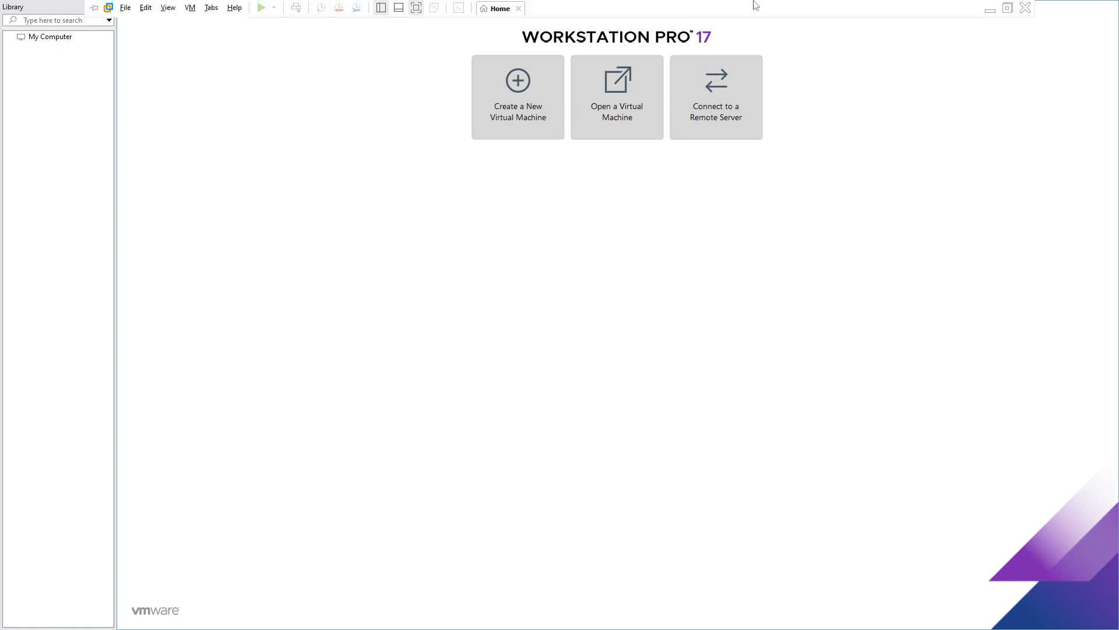
pyautogui.click(993, 7)
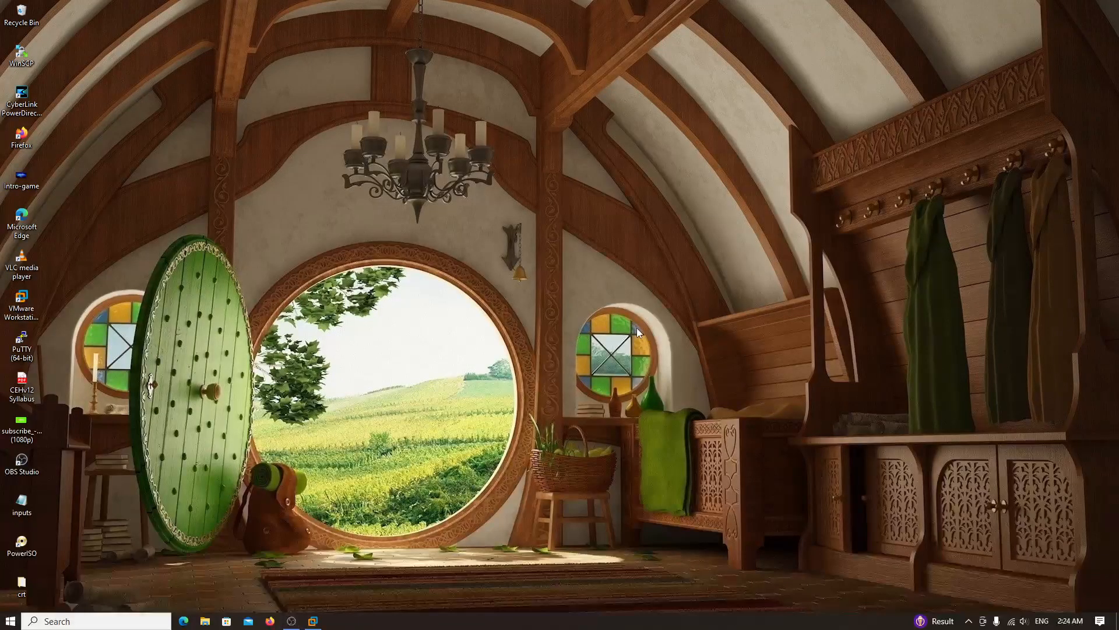
pyautogui.click(313, 620)
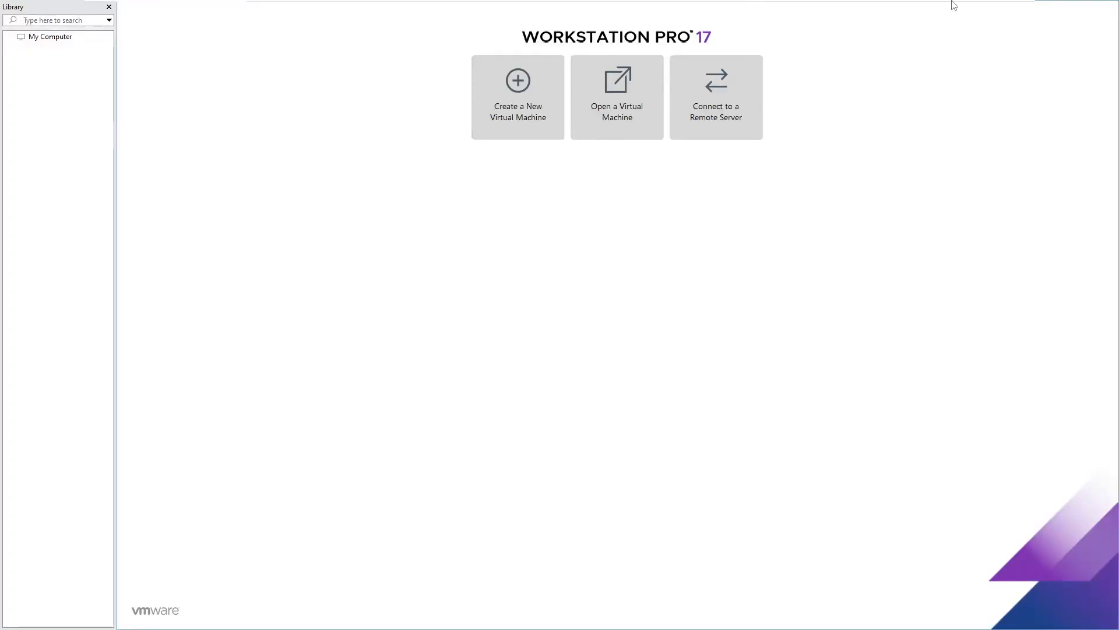
pyautogui.click(985, 5)
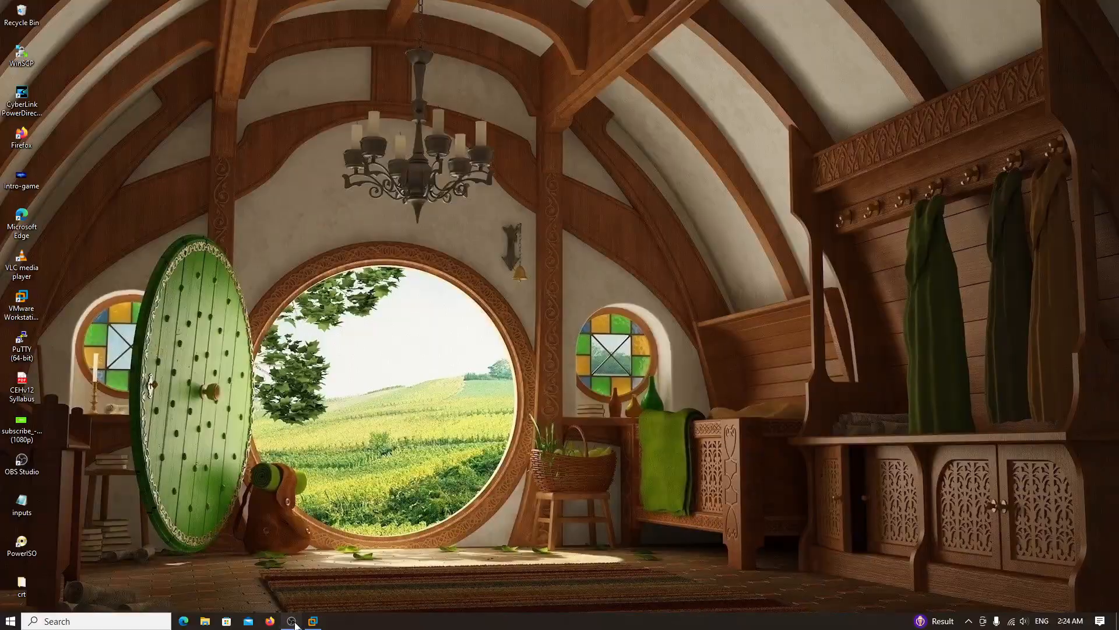
pyautogui.click(291, 621)
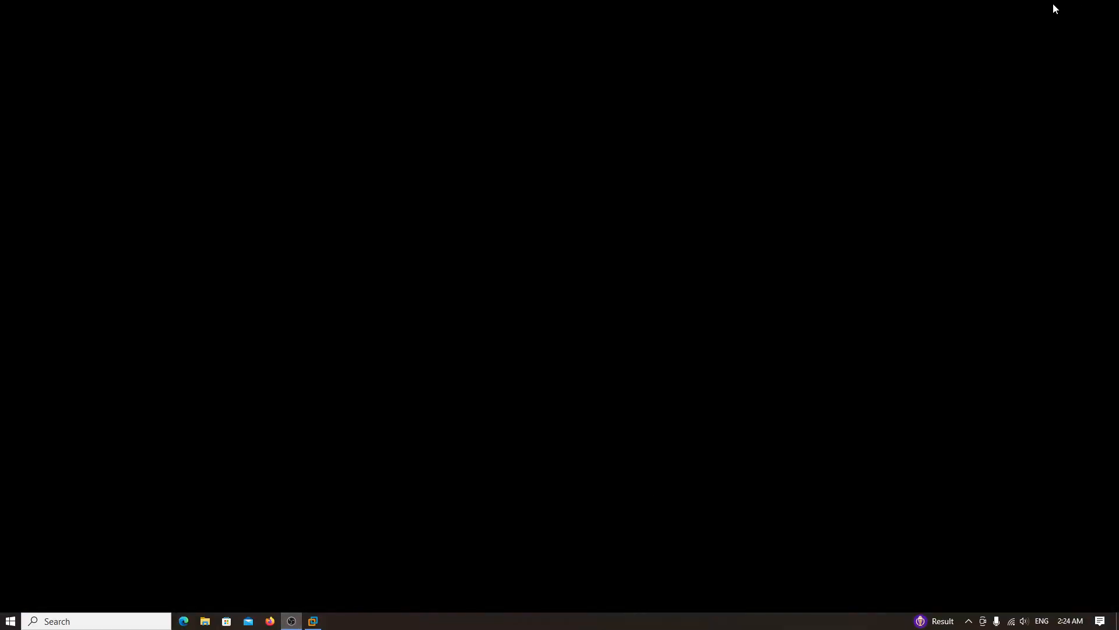
pyautogui.click(1052, 5)
pyautogui.click(313, 621)
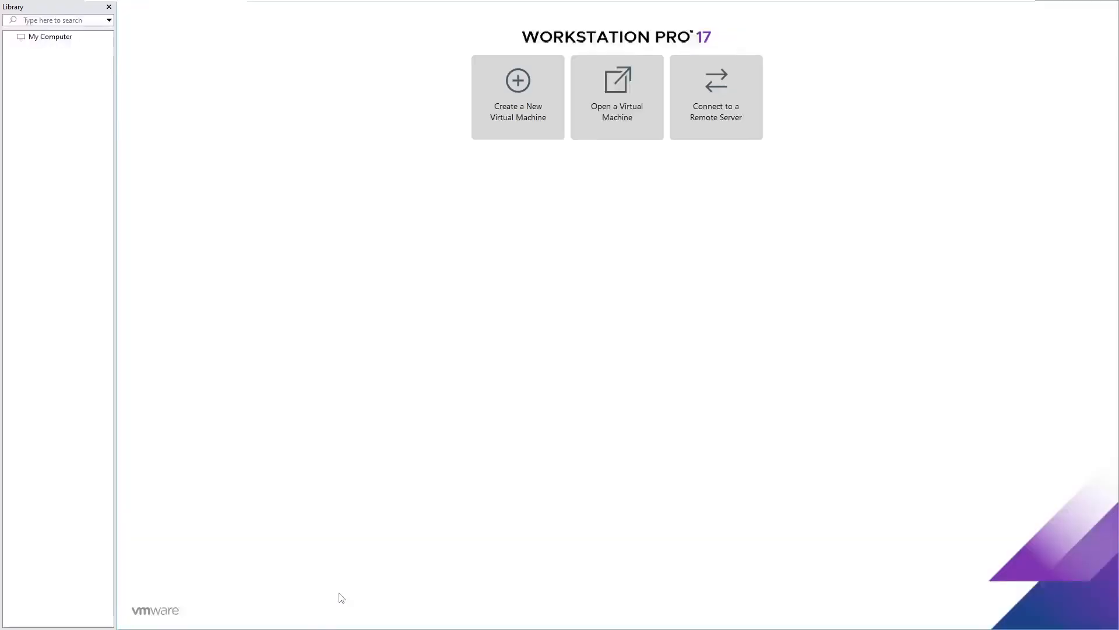
# - Pin the full-screen toolbar, exit full-screen, maximize the window and open the Help menu
pyautogui.moveTo(477, 4)
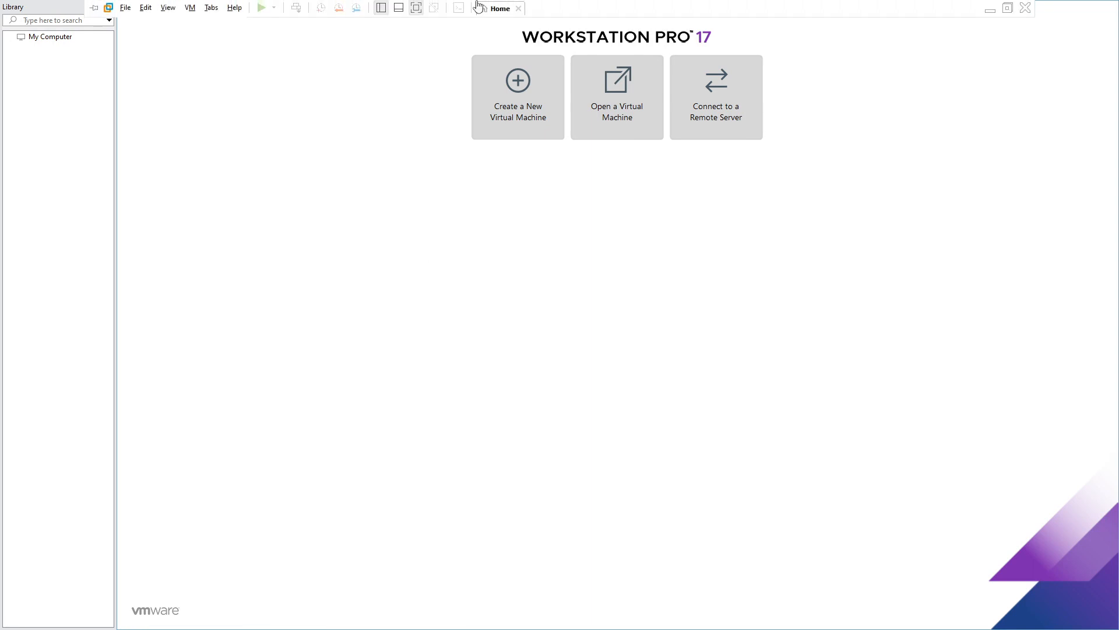
pyautogui.click(94, 11)
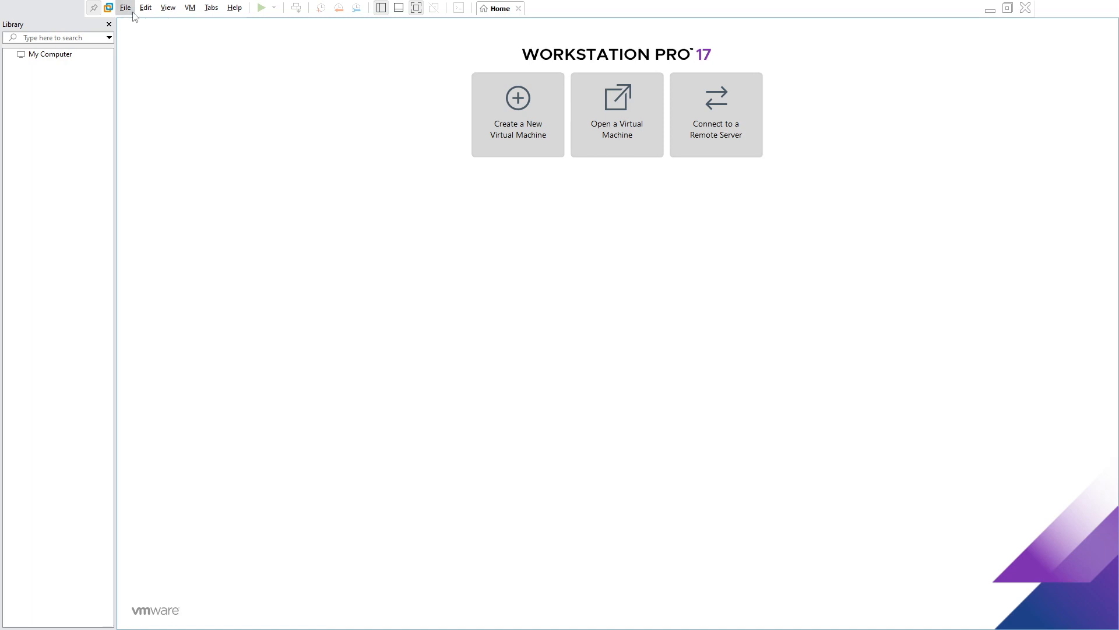
pyautogui.click(1008, 7)
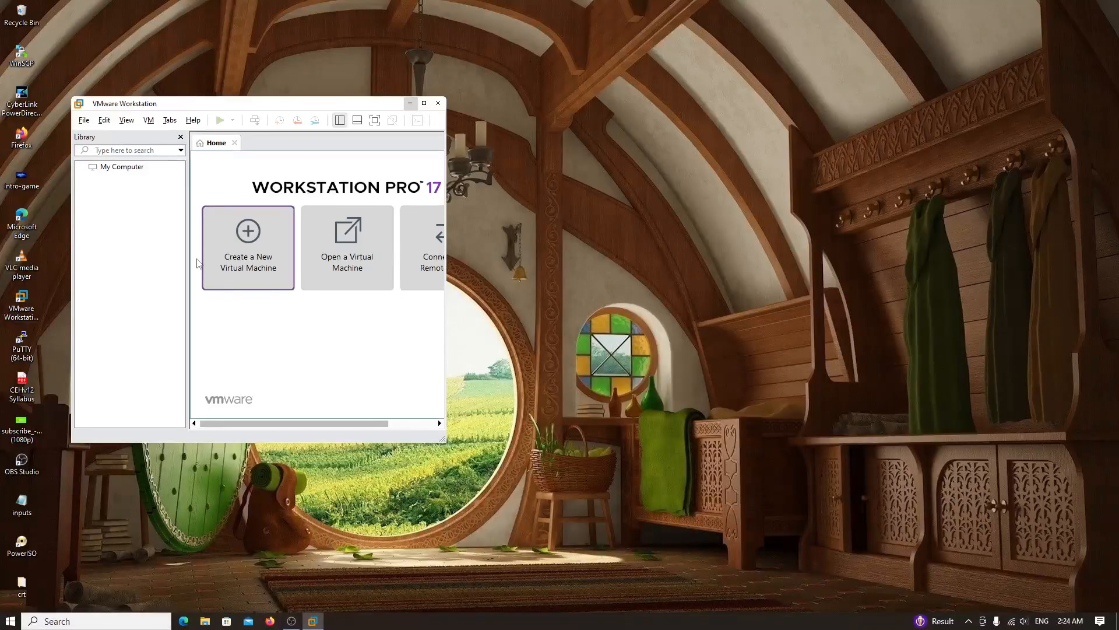
pyautogui.doubleClick(224, 105)
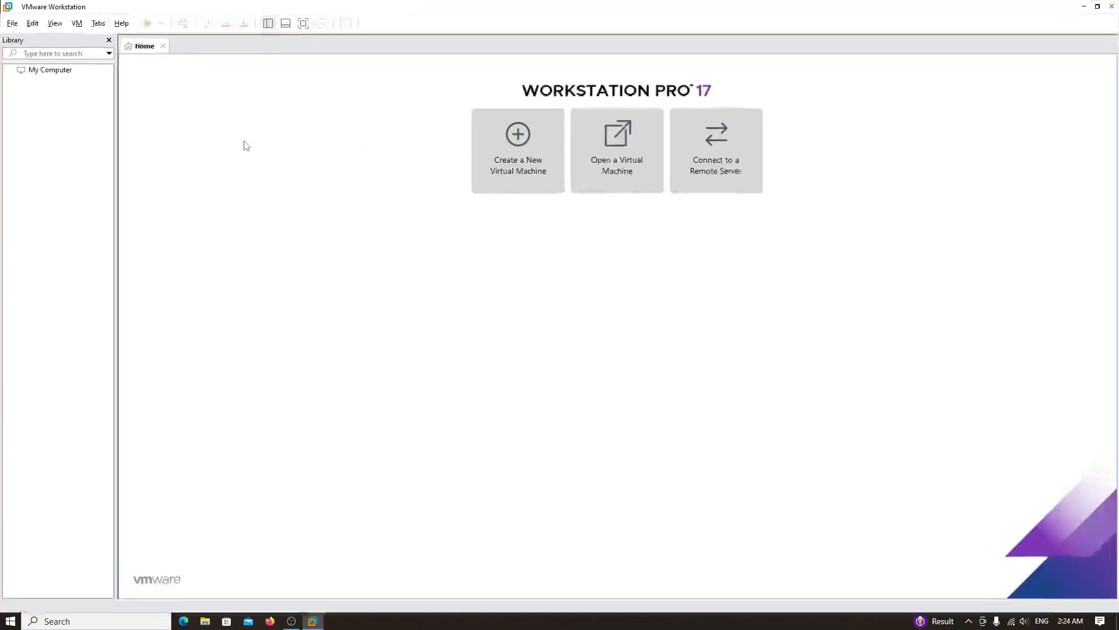
pyautogui.click(124, 23)
pyautogui.click(169, 141)
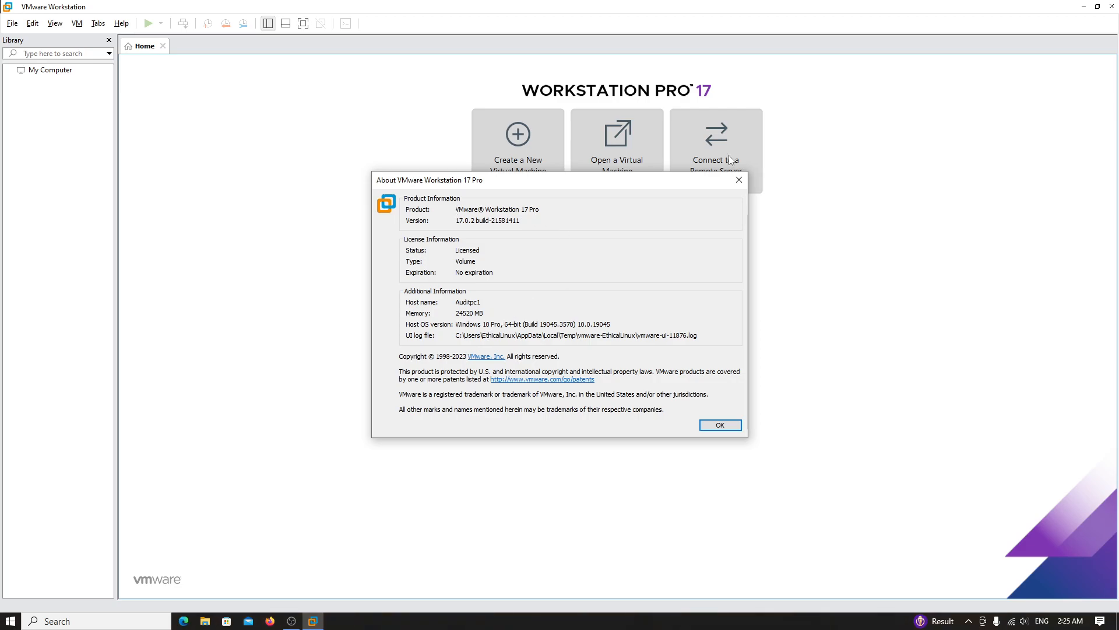
pyautogui.click(738, 179)
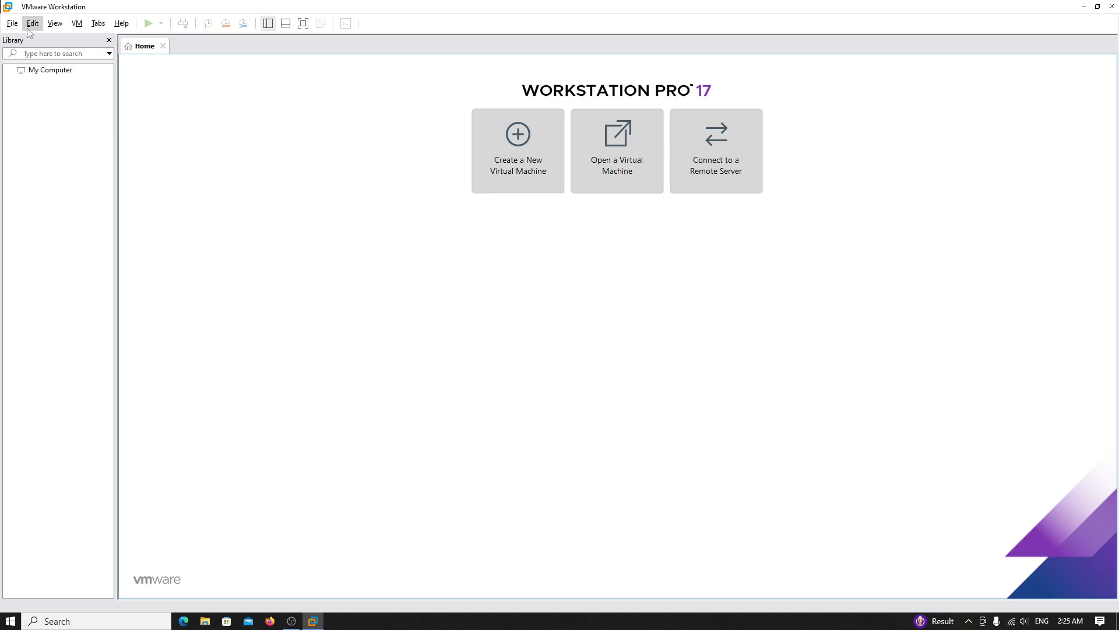
# - Open the File menu on the Home page's menu bar
pyautogui.click(13, 23)
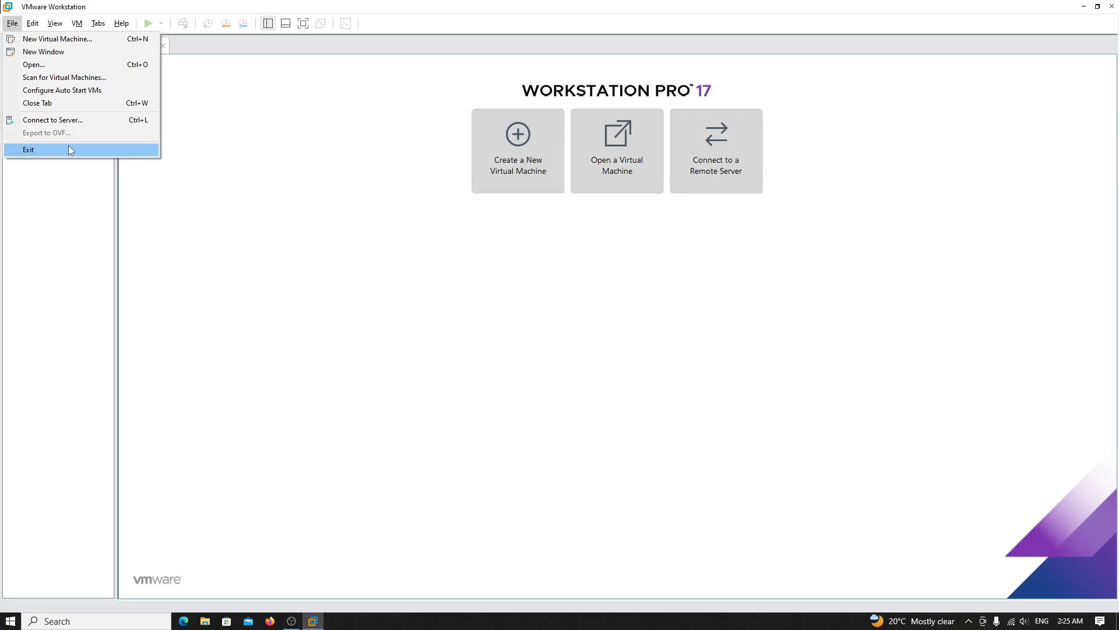
# - Start the New Virtual Machine wizard with the Typical configuration and continue
pyautogui.click(58, 39)
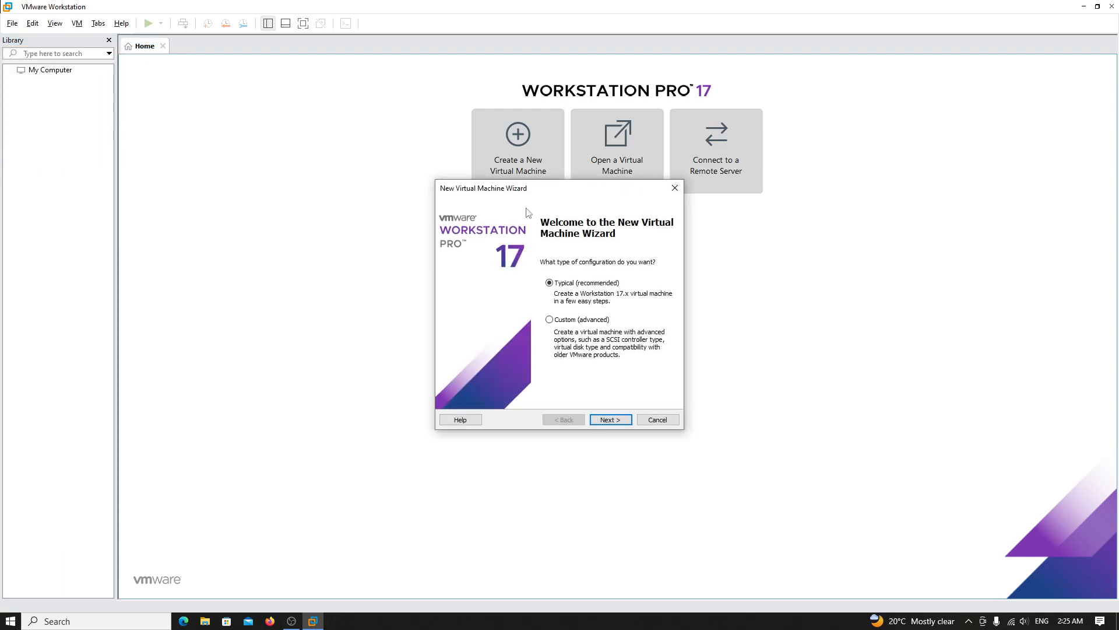
pyautogui.click(674, 188)
pyautogui.click(12, 23)
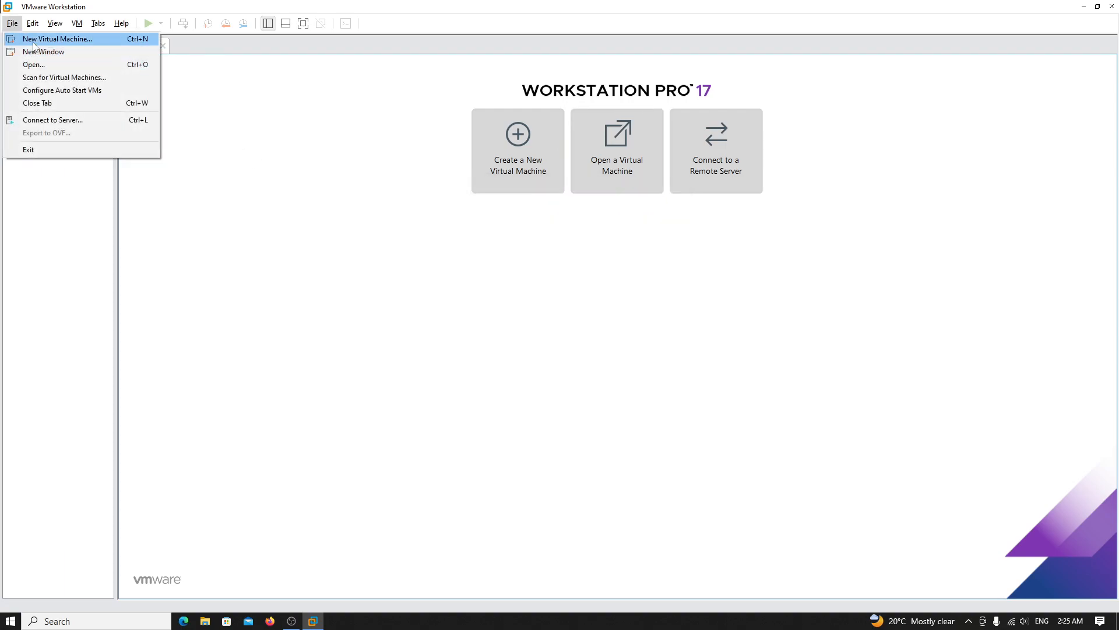
pyautogui.click(33, 39)
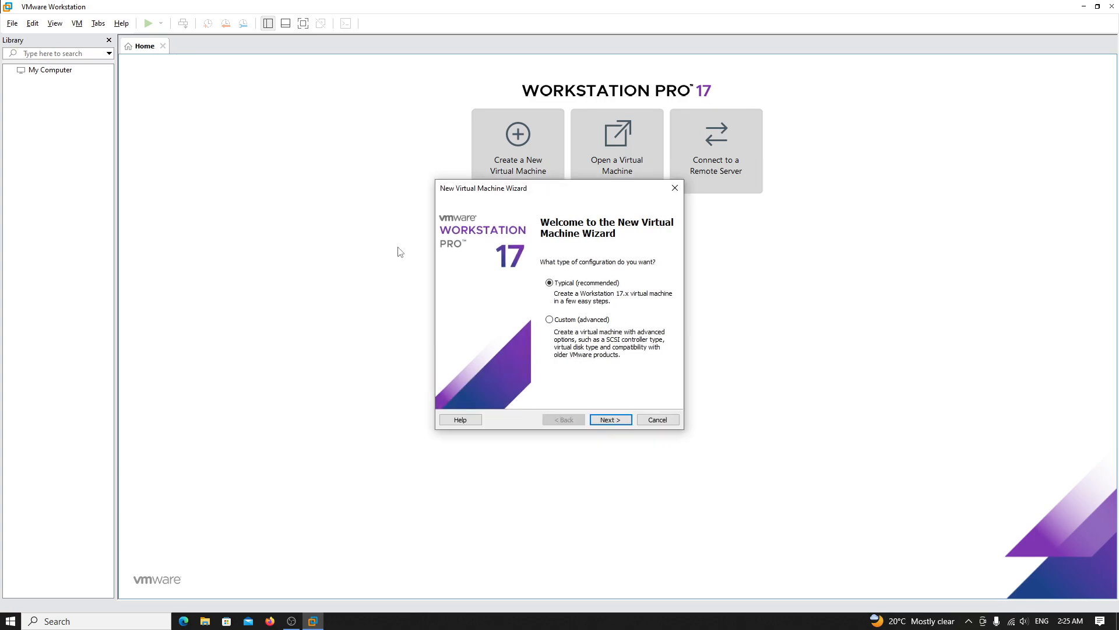
pyautogui.click(574, 321)
pyautogui.click(585, 285)
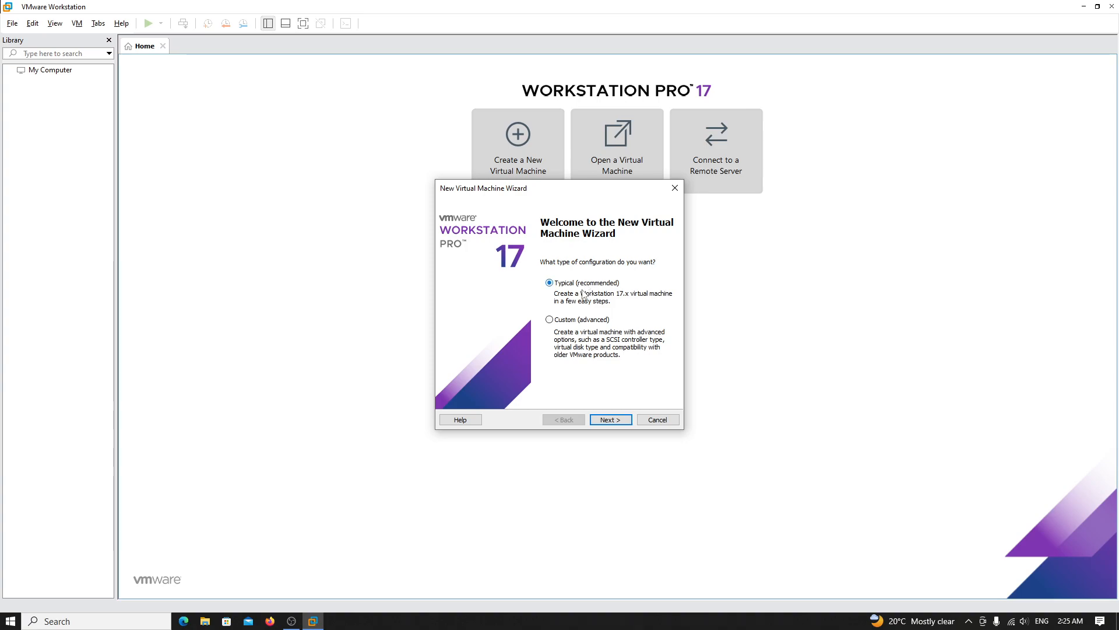
pyautogui.click(611, 420)
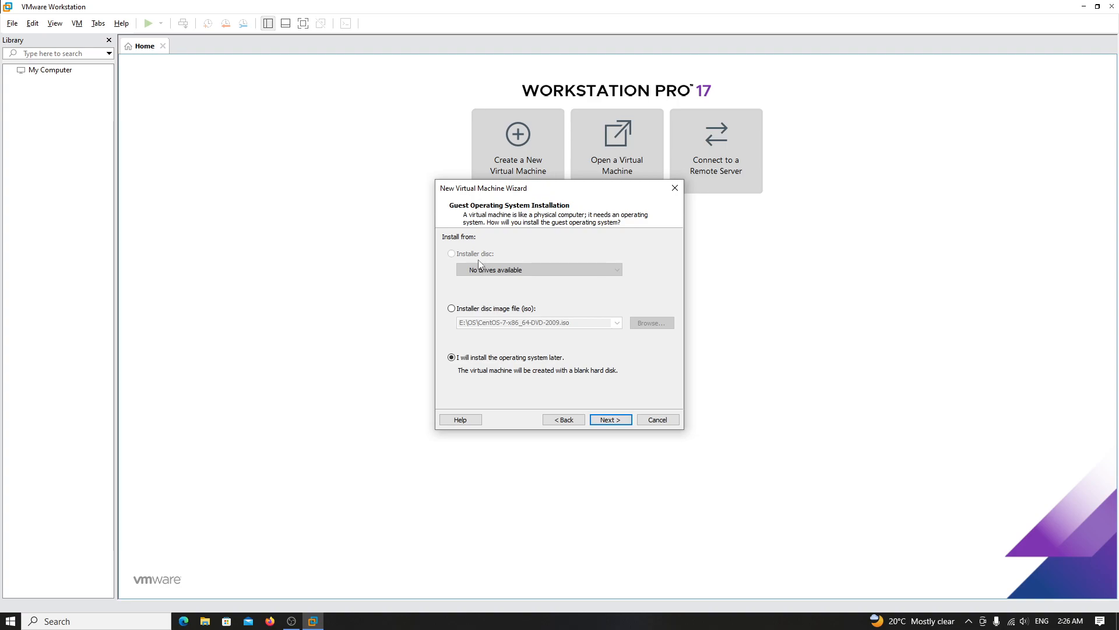
# - Look over the CentOS ISO path, then choose to install the operating system later
pyautogui.click(476, 313)
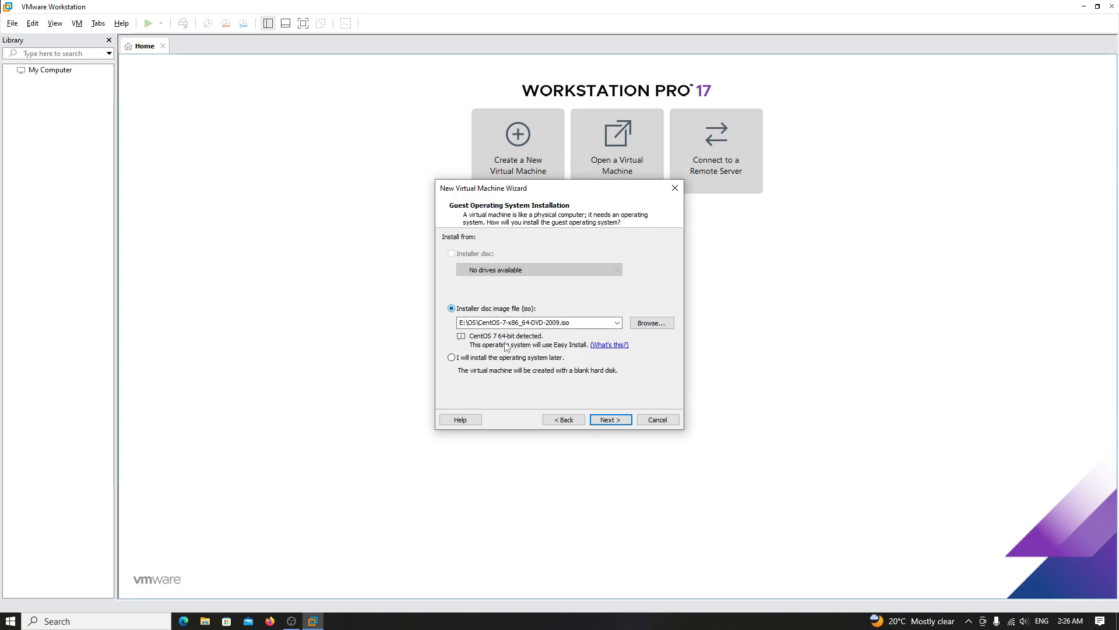
pyautogui.click(510, 358)
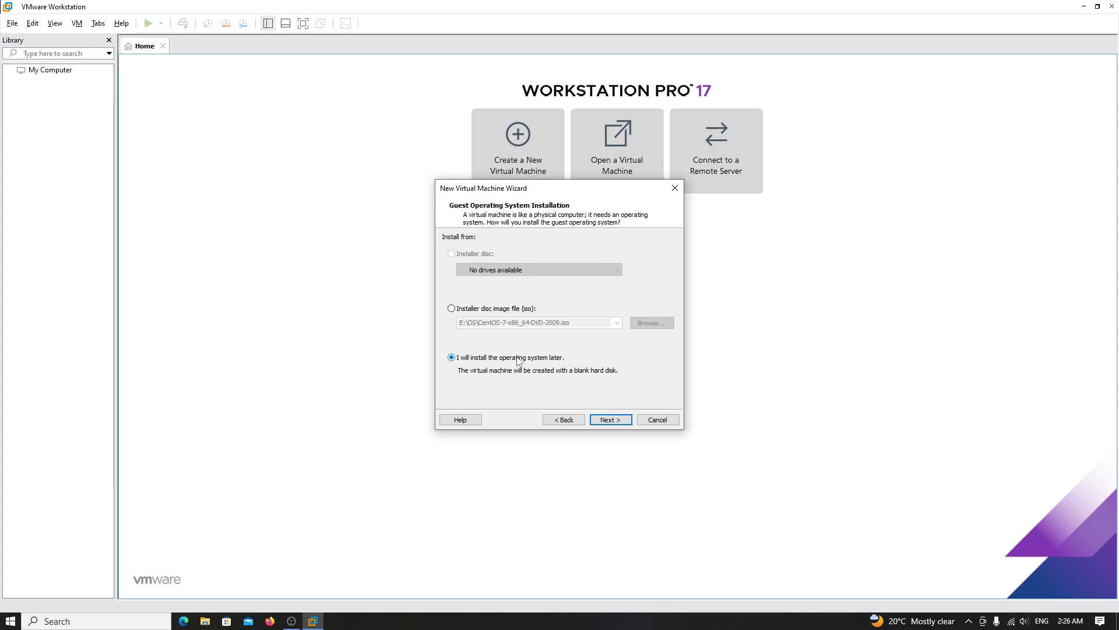
pyautogui.click(511, 309)
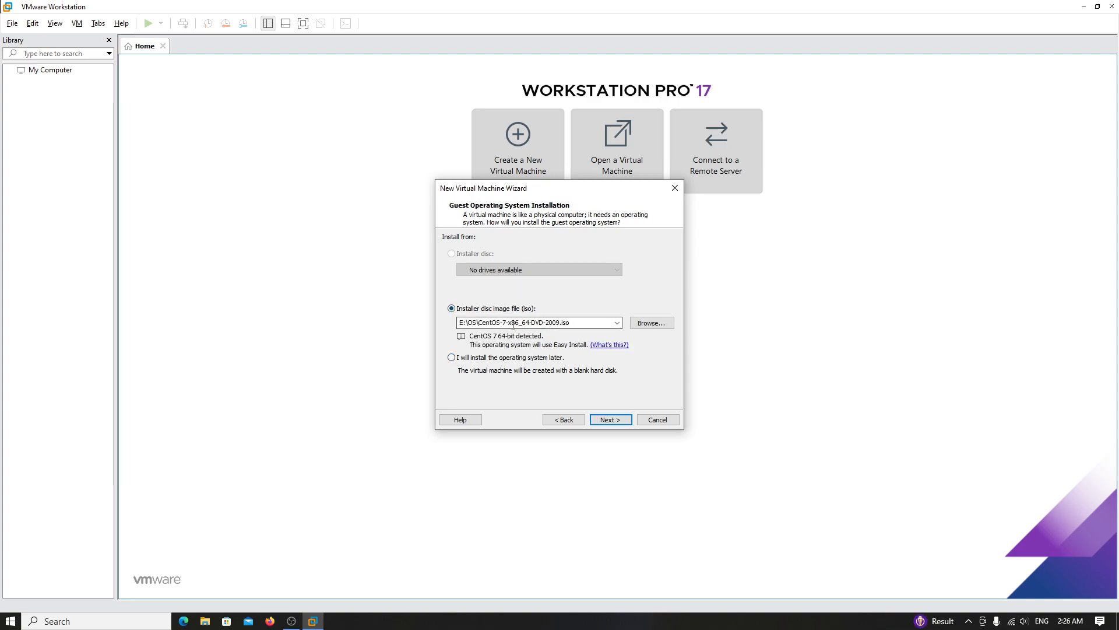
pyautogui.click(580, 324)
pyautogui.doubleClick(470, 324)
pyautogui.moveTo(570, 324); pyautogui.dragTo(480, 324)
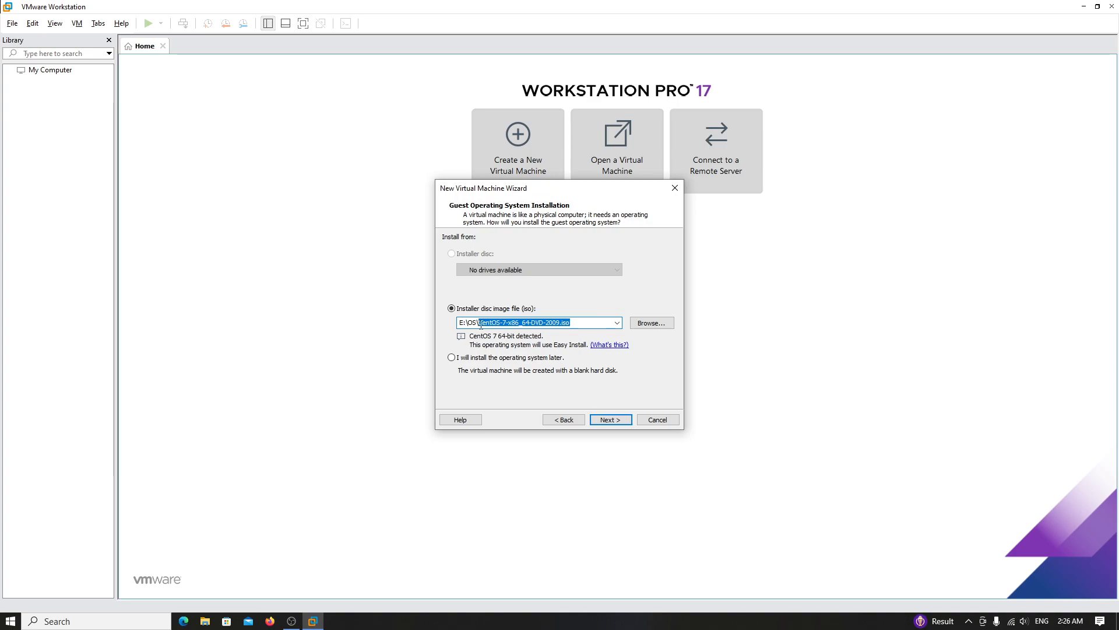
pyautogui.moveTo(552, 324); pyautogui.dragTo(467, 322)
pyautogui.click(511, 321)
pyautogui.moveTo(600, 323); pyautogui.dragTo(454, 324)
pyautogui.click(520, 358)
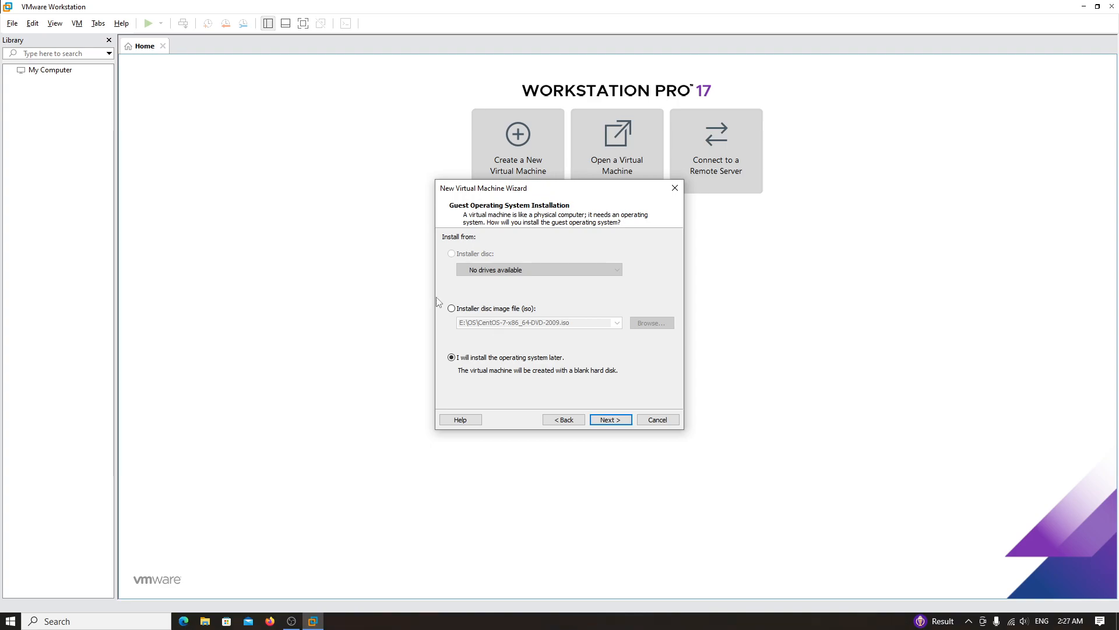
# - Advance to the guest operating system page and reposition the wizard window
pyautogui.click(610, 420)
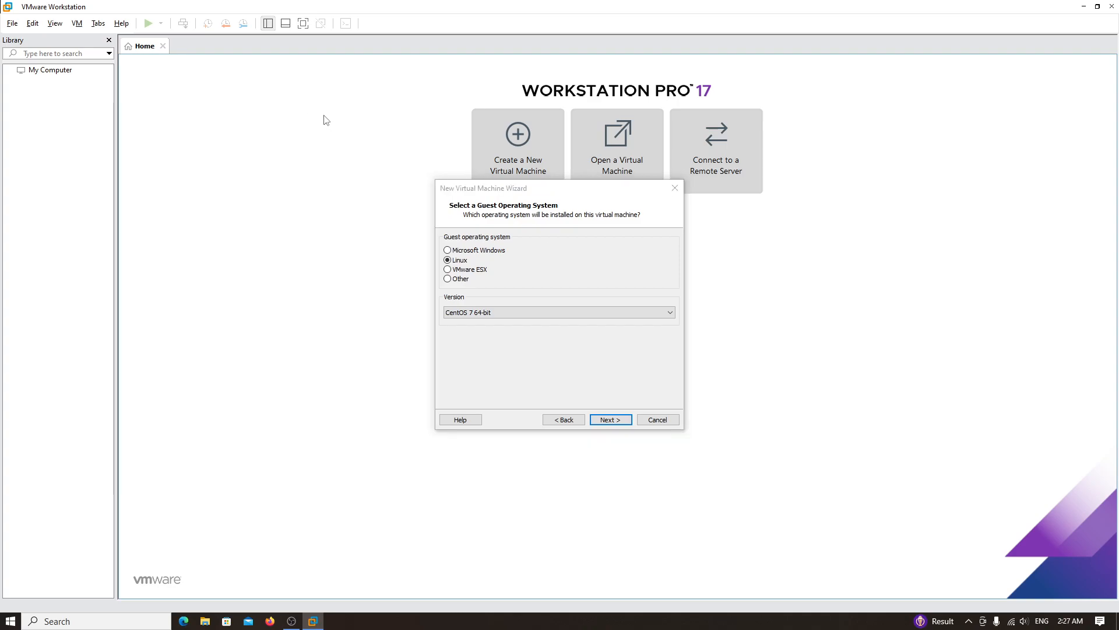
pyautogui.moveTo(559, 196); pyautogui.dragTo(606, 184)
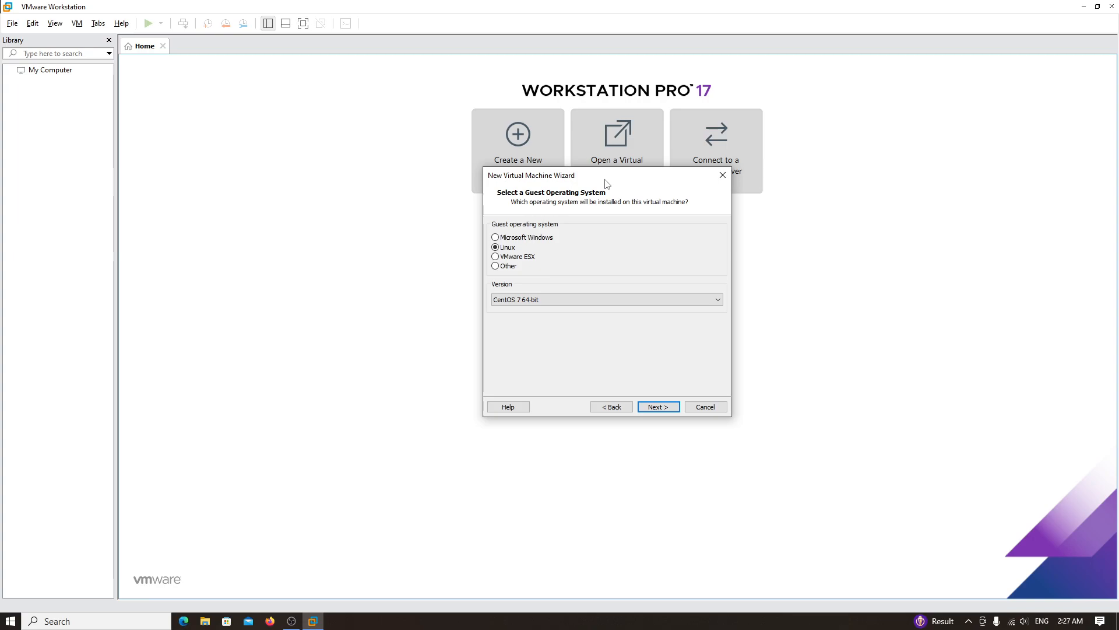
pyautogui.moveTo(606, 174); pyautogui.dragTo(449, 156)
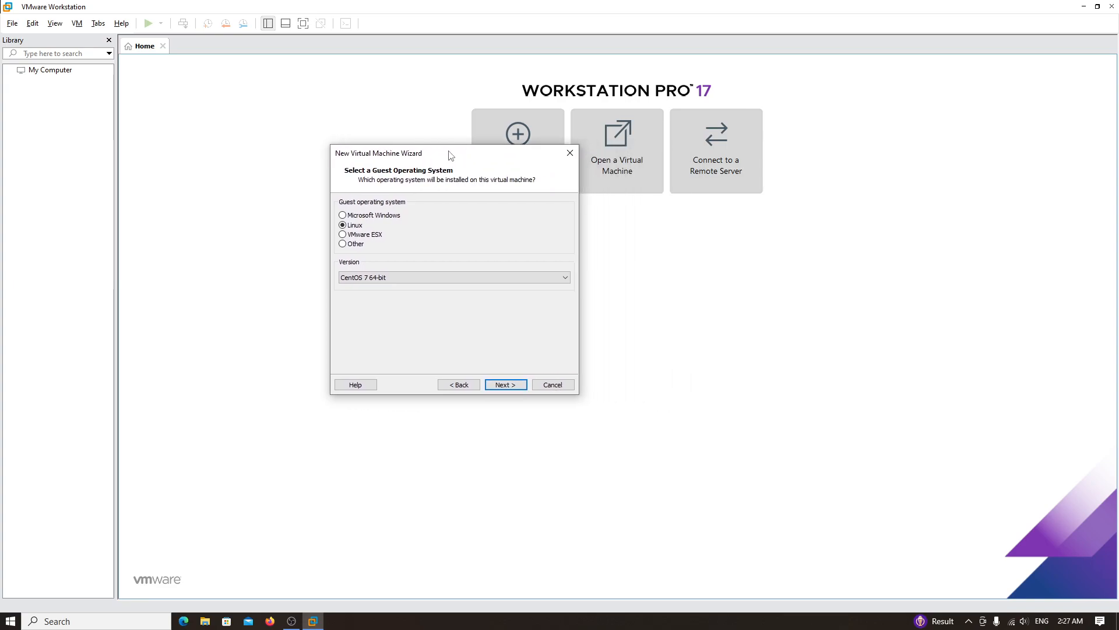
pyautogui.moveTo(450, 157); pyautogui.dragTo(504, 166)
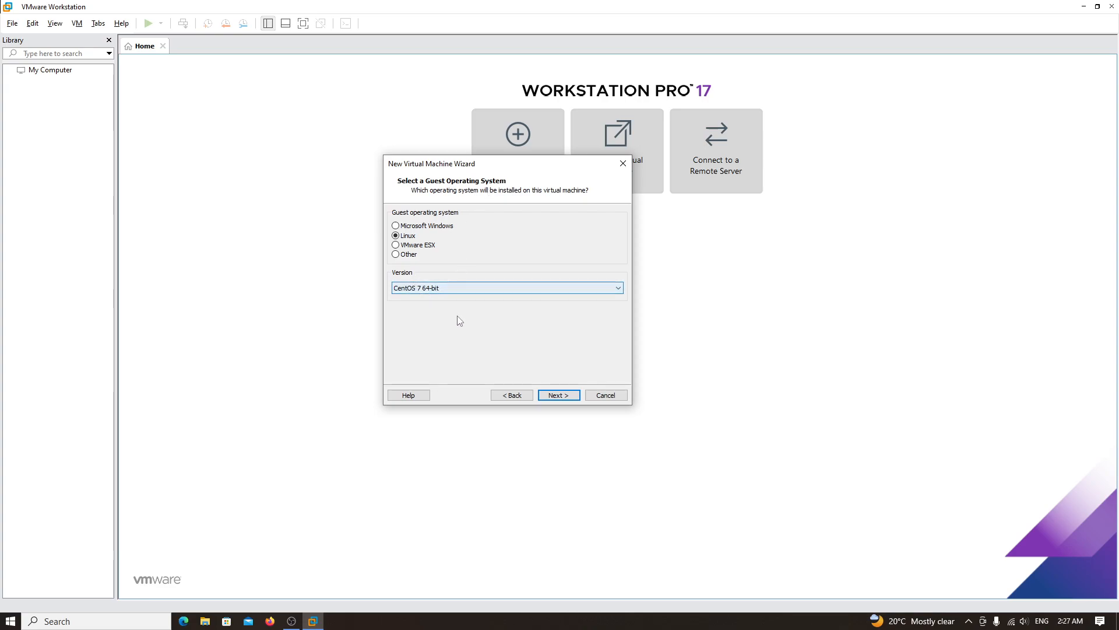
# - Keep Linux with version CentOS 7 64-bit and proceed to naming the machine
pyautogui.click(424, 289)
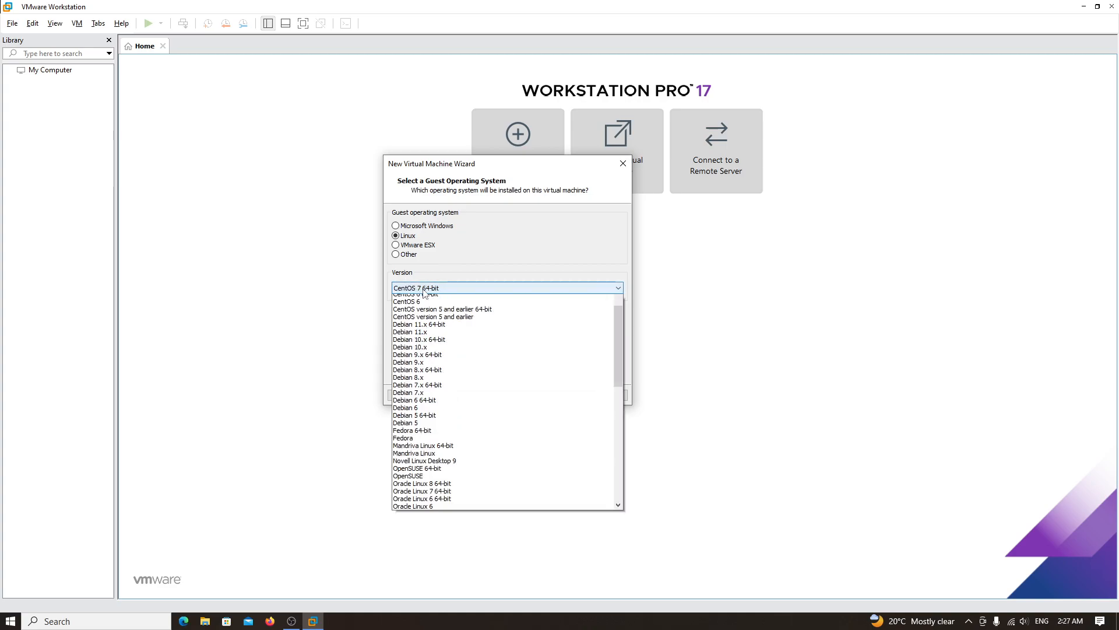
pyautogui.scroll(-7, 453, 358)
pyautogui.scroll(10, 453, 358)
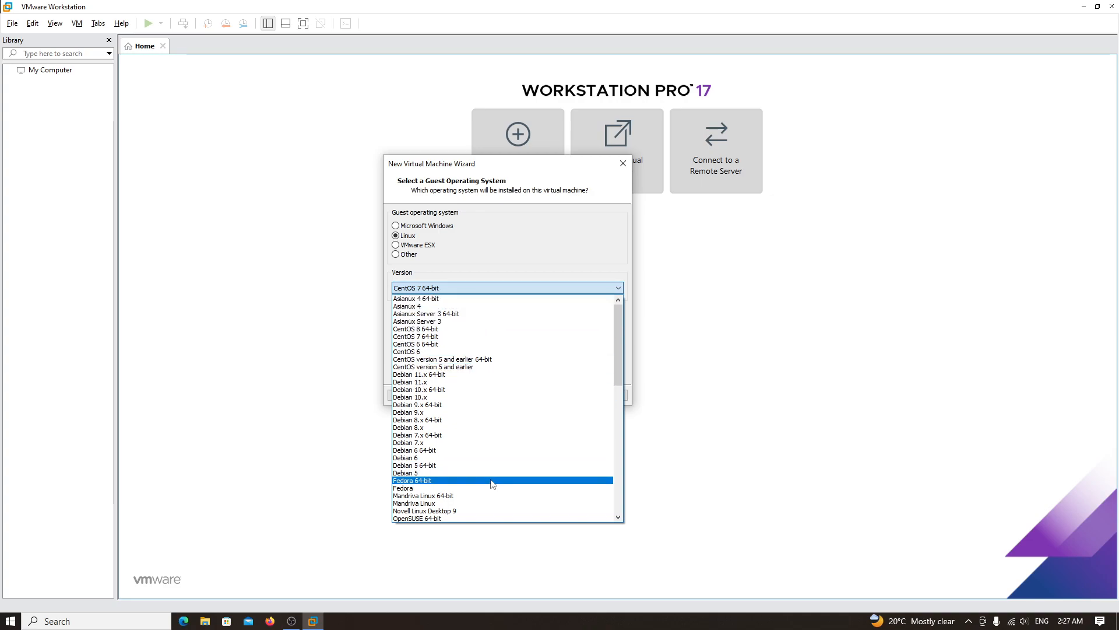
pyautogui.scroll(-2, 487, 456)
pyautogui.scroll(2, 488, 403)
pyautogui.scroll(1, 488, 404)
pyautogui.click(441, 336)
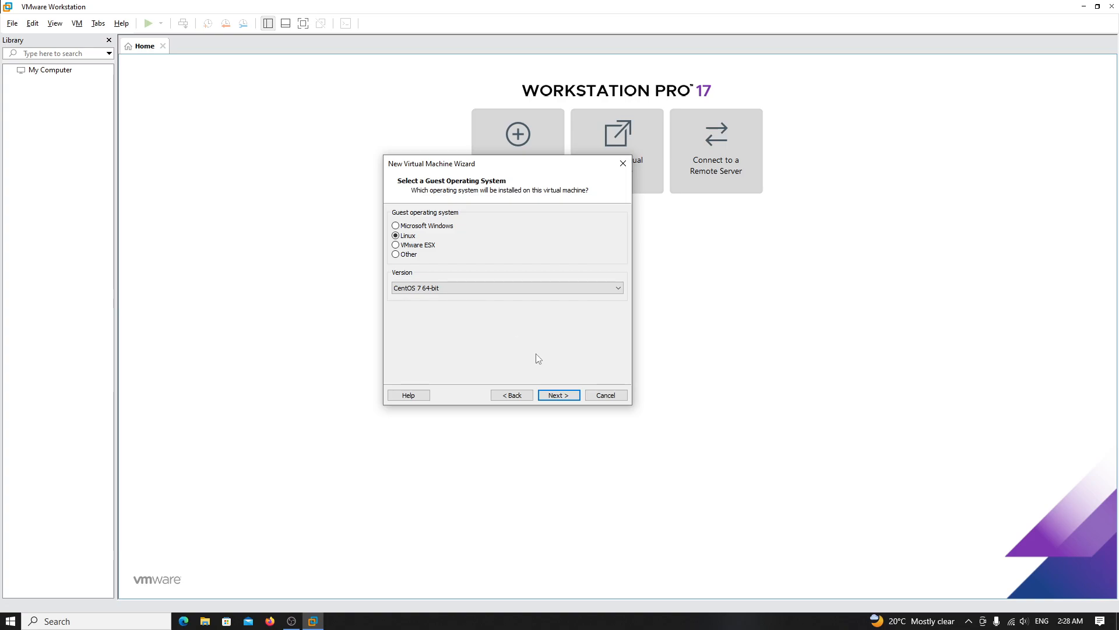
pyautogui.click(559, 395)
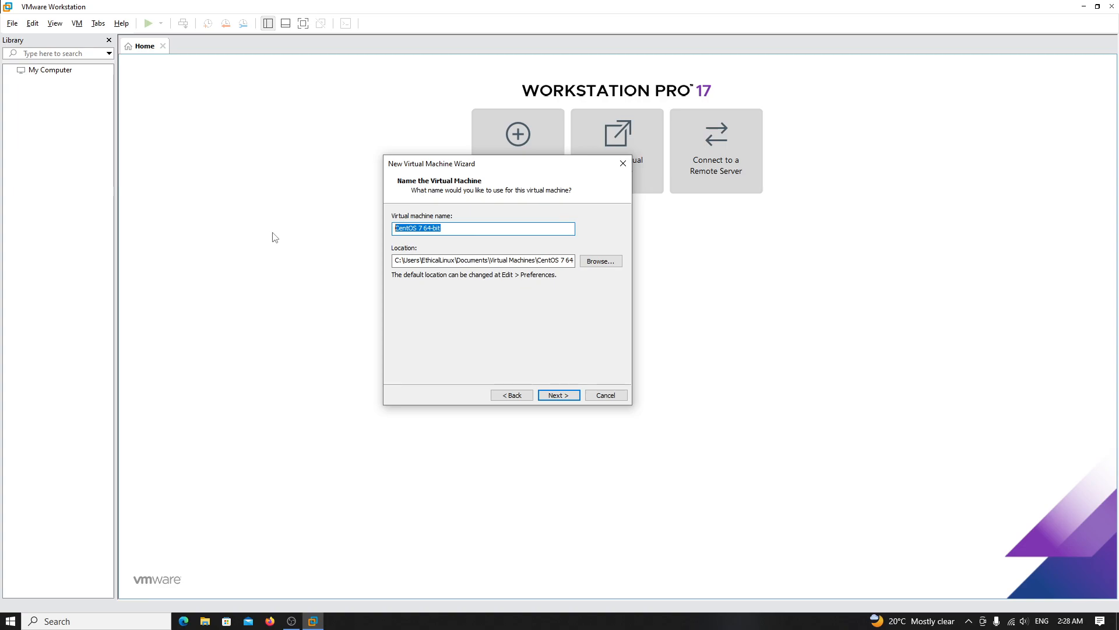
# - Name the virtual machine Securelinuxhacks and glance at the location folder picker
pyautogui.write('Securelinuxhacks')
pyautogui.click(610, 262)
pyautogui.click(480, 303)
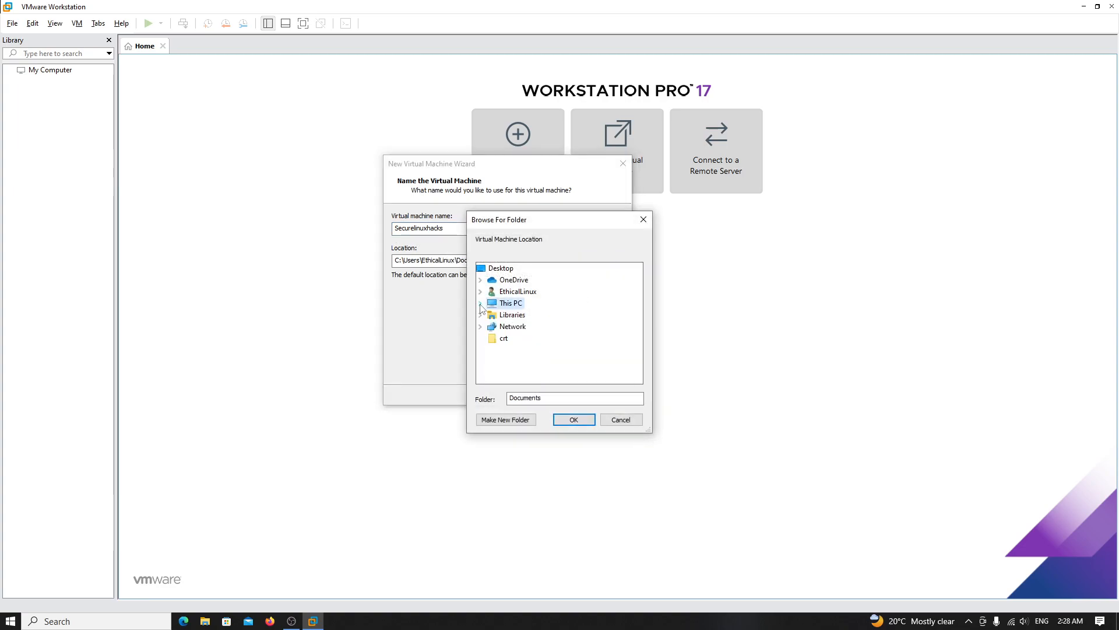
pyautogui.click(644, 219)
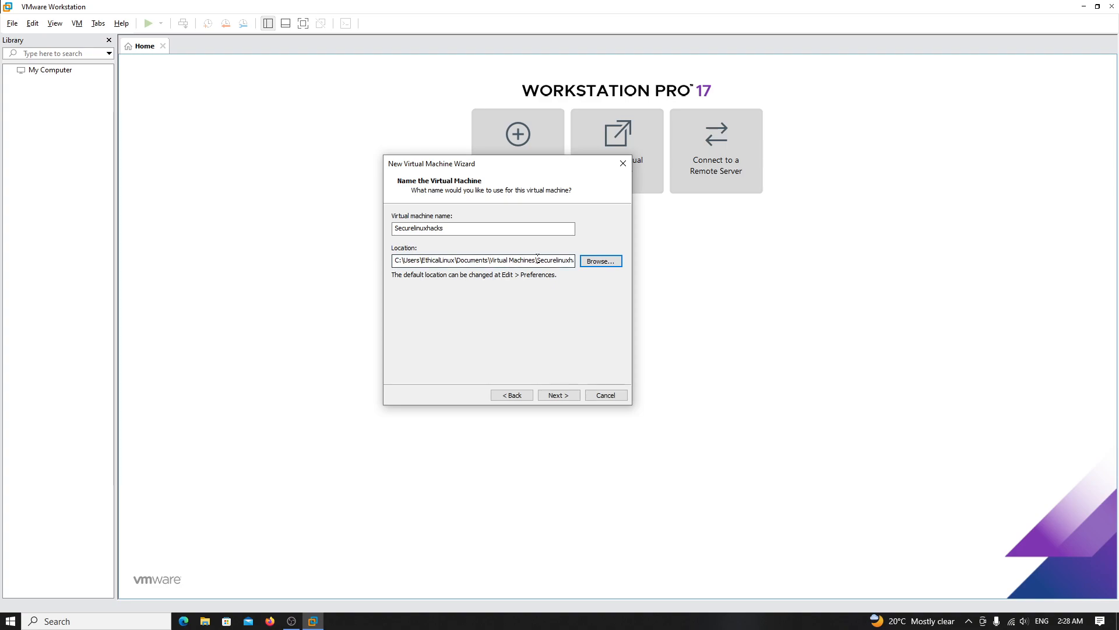
pyautogui.moveTo(484, 260); pyautogui.dragTo(577, 263)
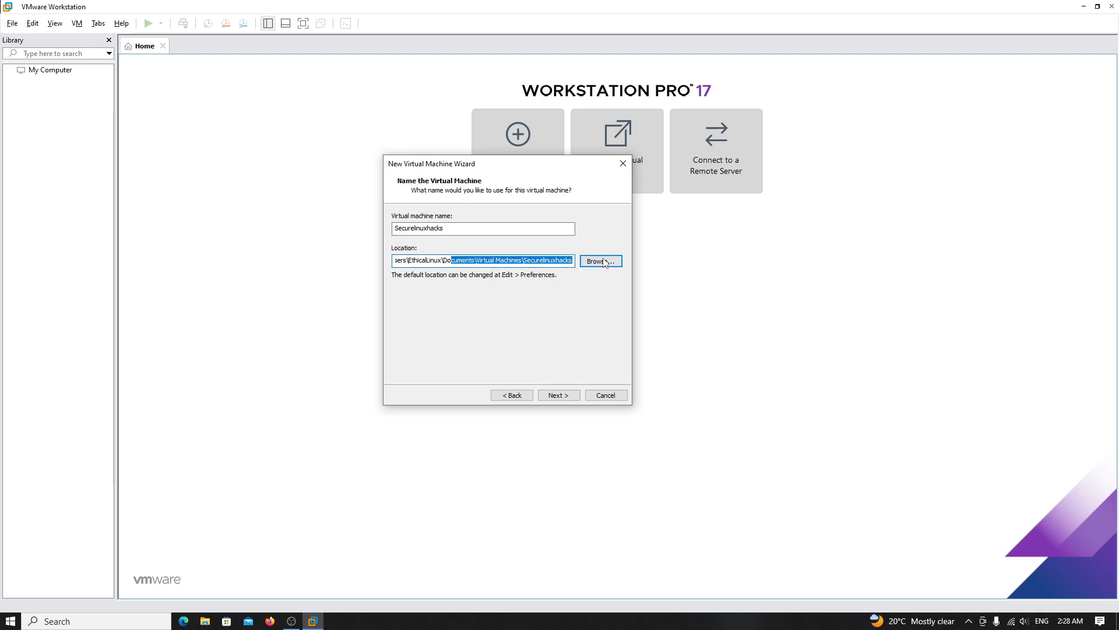
# - Set the VM location to E:\INSTALLATION\Securelinuxhacks via the folder browser
pyautogui.click(602, 262)
pyautogui.click(480, 303)
pyautogui.click(478, 327)
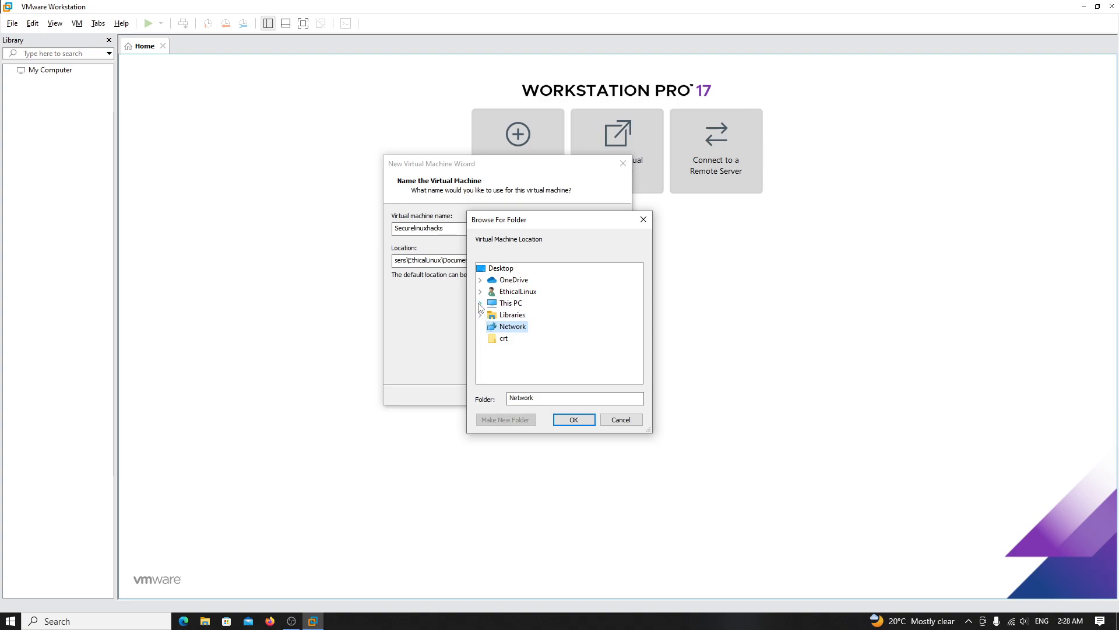
pyautogui.click(480, 303)
pyautogui.scroll(-2, 525, 350)
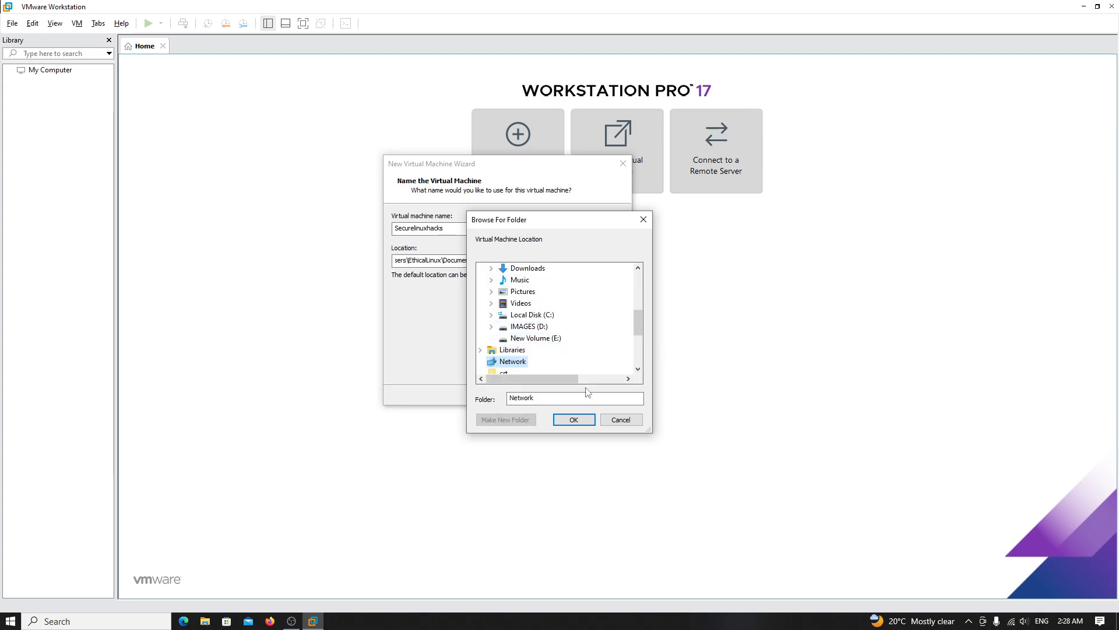
pyautogui.scroll(-3, 571, 311)
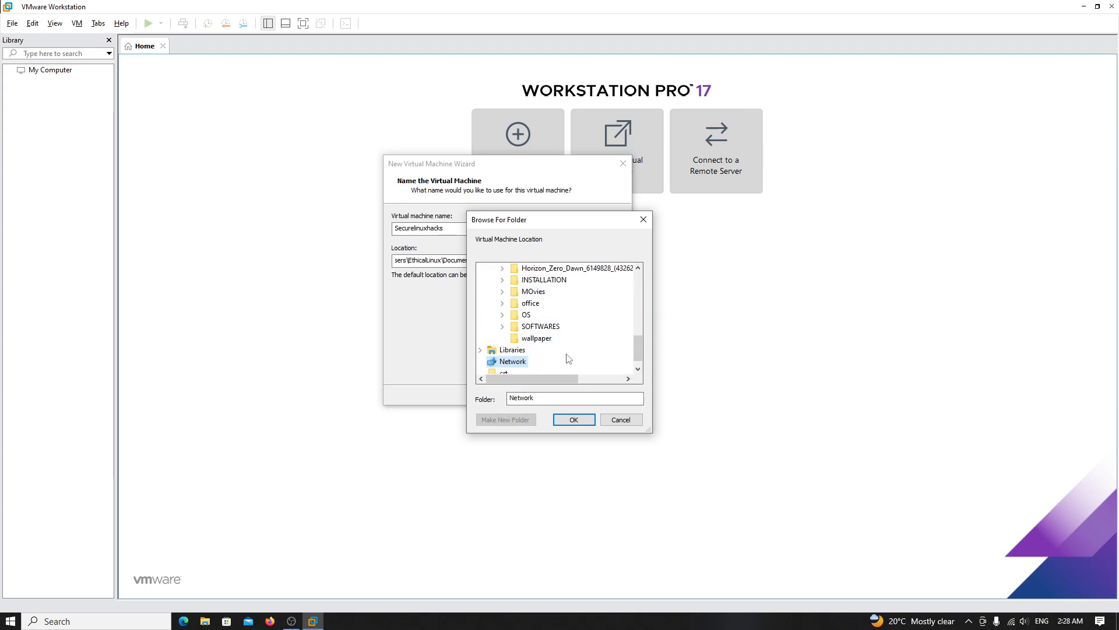
pyautogui.click(502, 279)
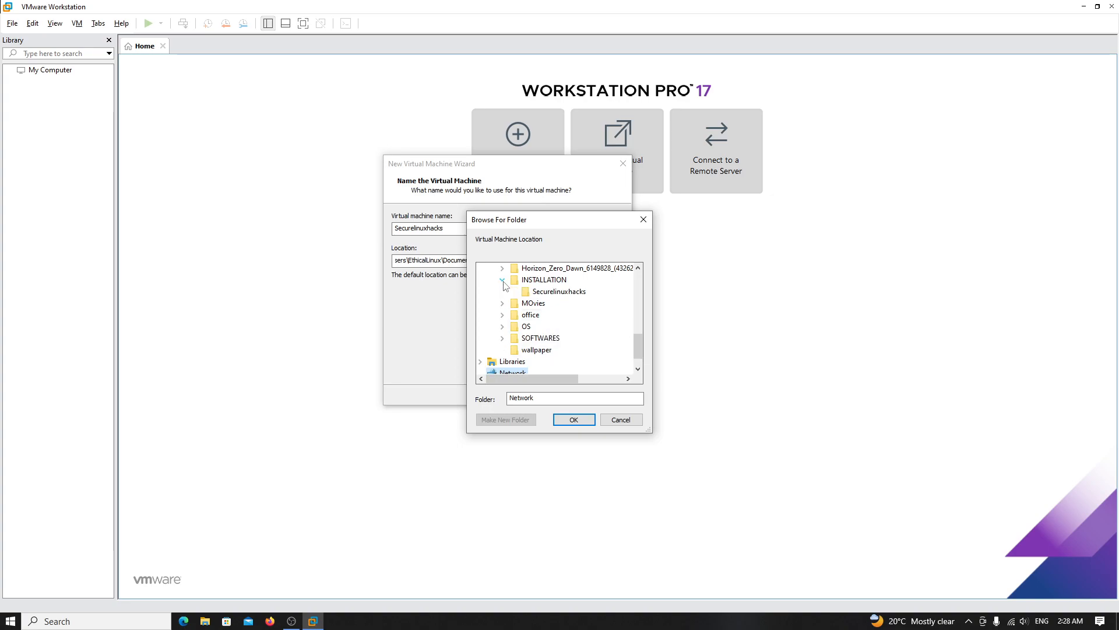
pyautogui.click(568, 297)
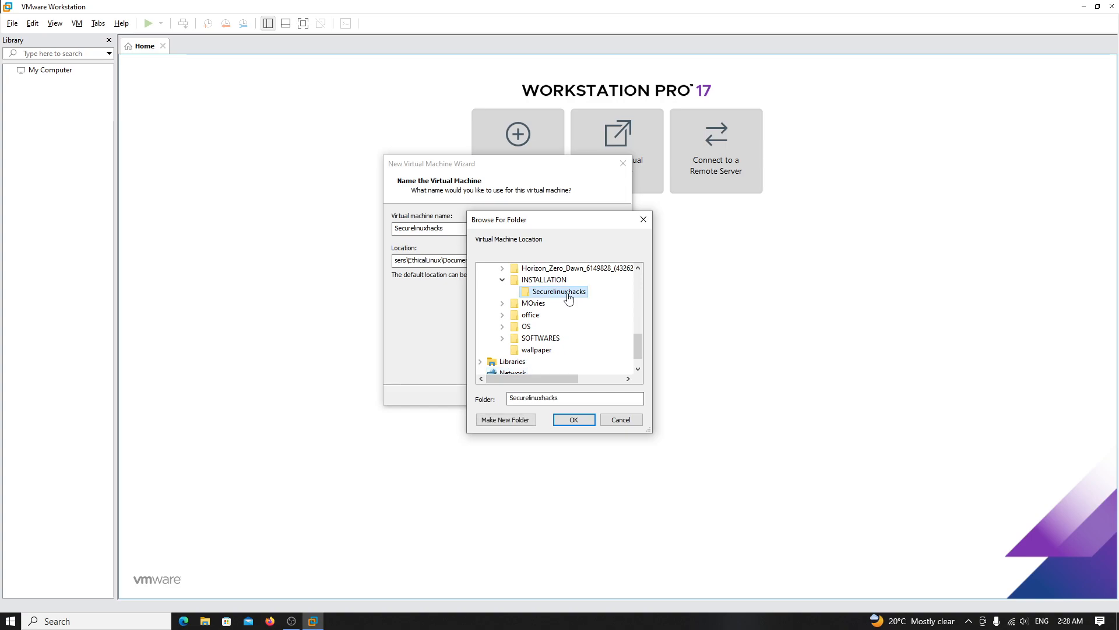
pyautogui.click(589, 420)
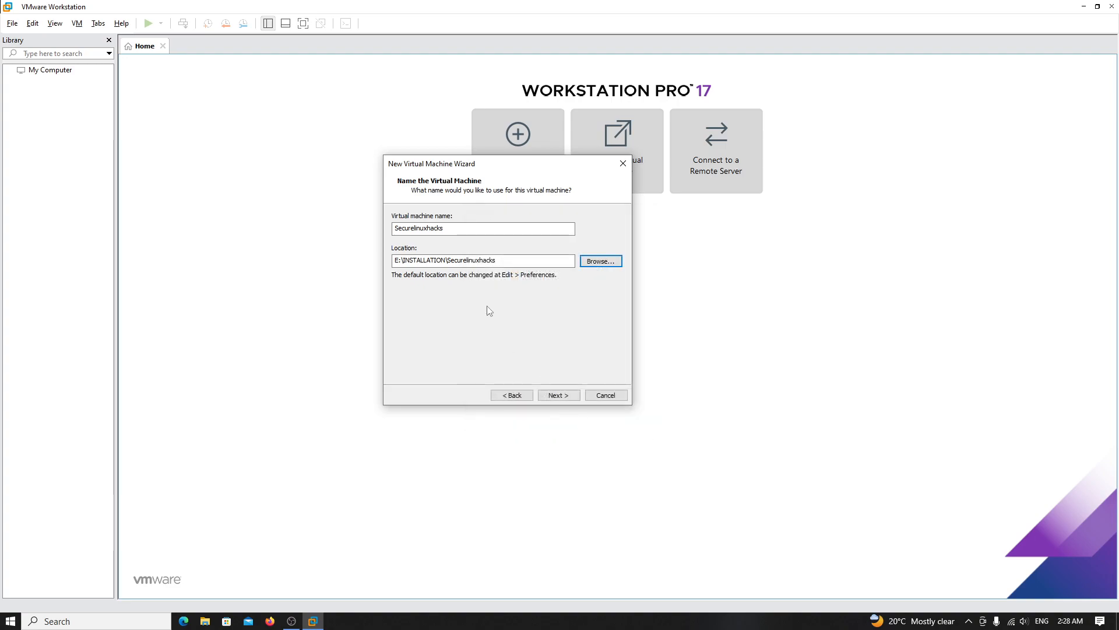
pyautogui.moveTo(511, 261); pyautogui.dragTo(293, 257)
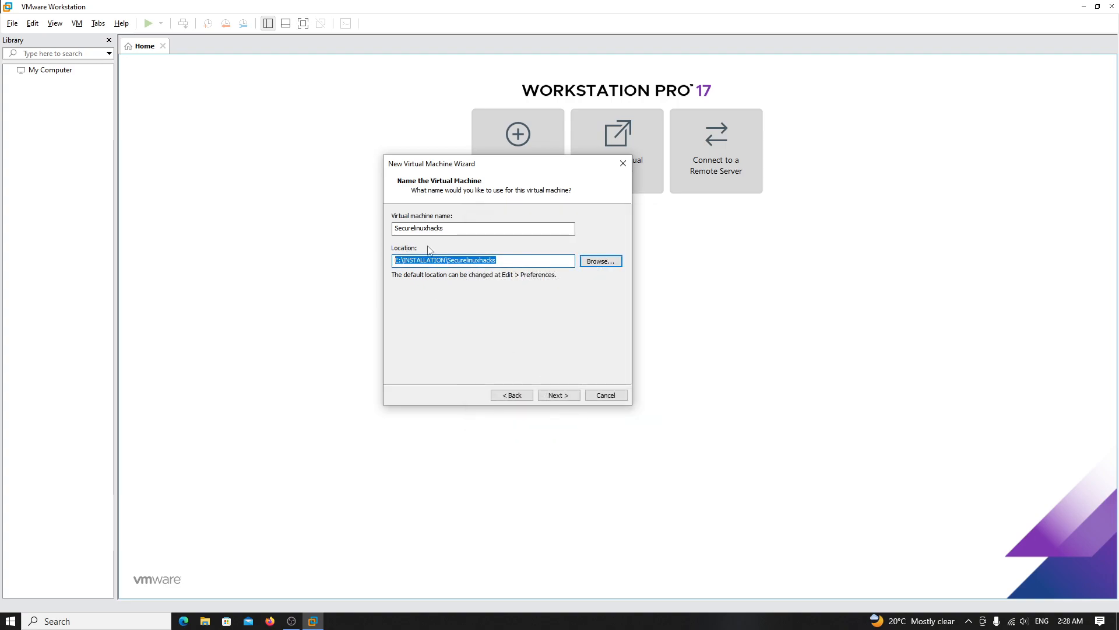
# - Set a 500 GB maximum disk size split into multiple files and reach the summary
pyautogui.click(562, 398)
pyautogui.click(485, 242)
pyautogui.press('BackSpace')
pyautogui.write('500.0')
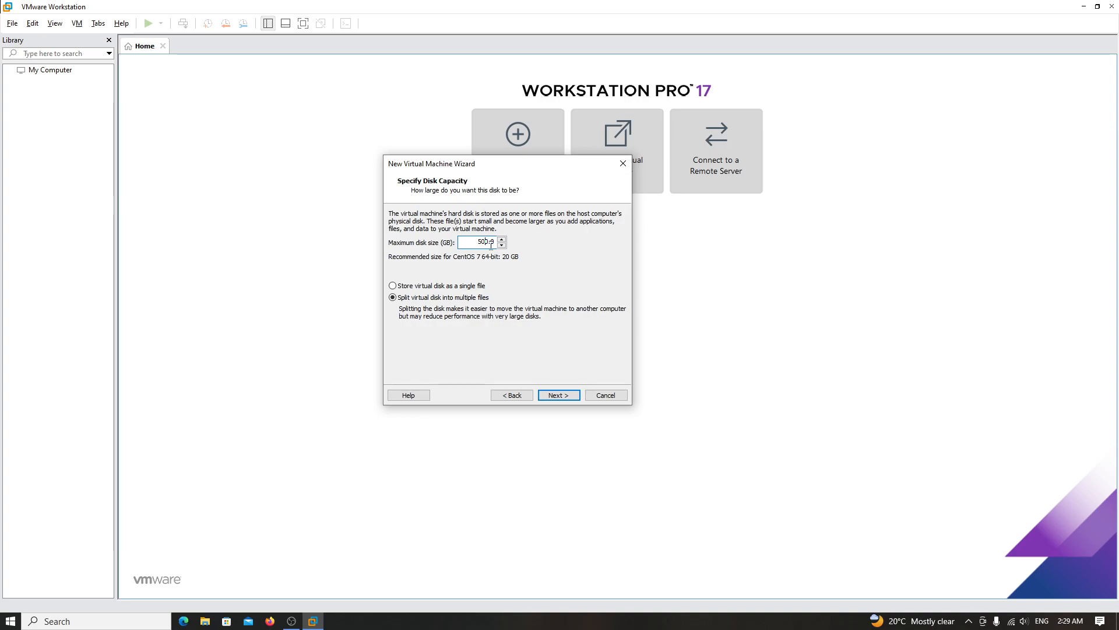
pyautogui.moveTo(518, 166); pyautogui.dragTo(547, 210)
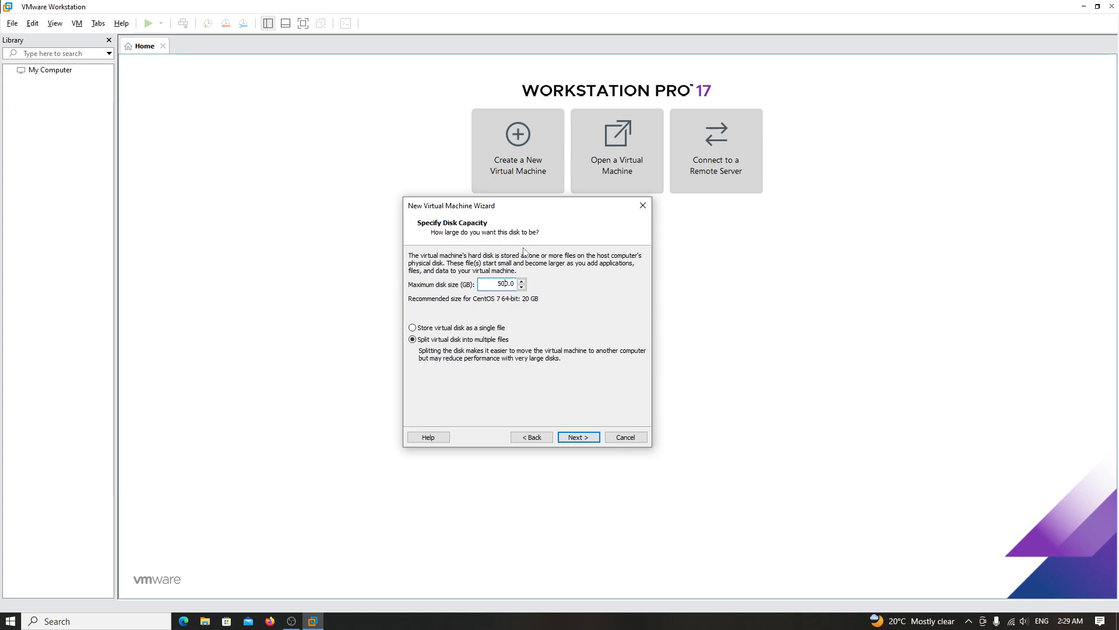
pyautogui.click(478, 331)
pyautogui.click(592, 439)
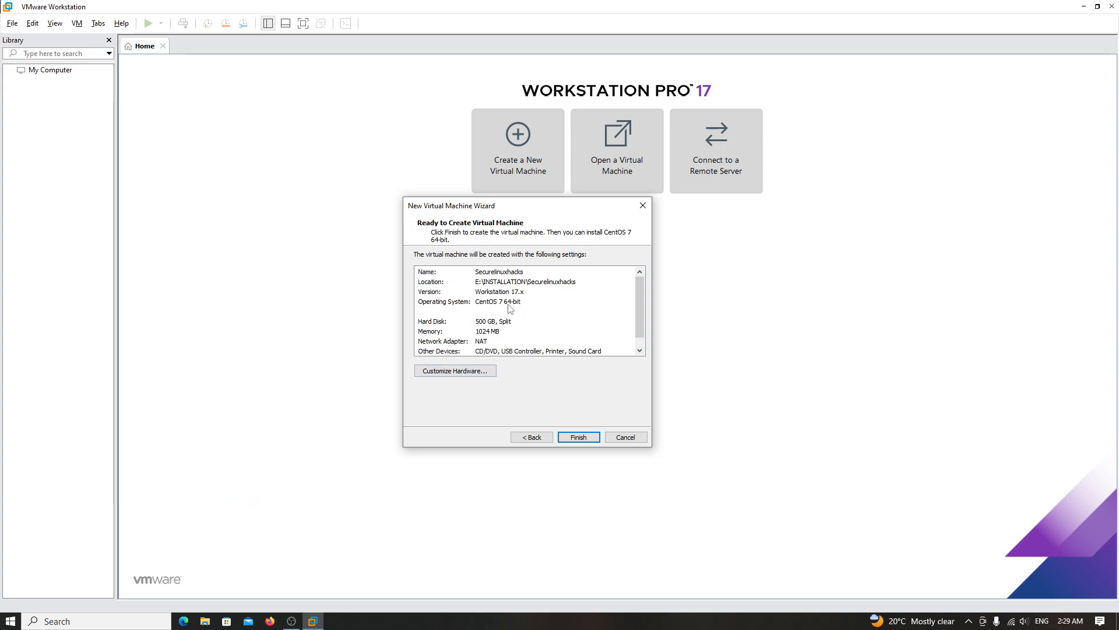
# - Check the 1 GB memory entry in the summary and open Customize Hardware
pyautogui.scroll(-1, 513, 306)
pyautogui.scroll(-1, 488, 286)
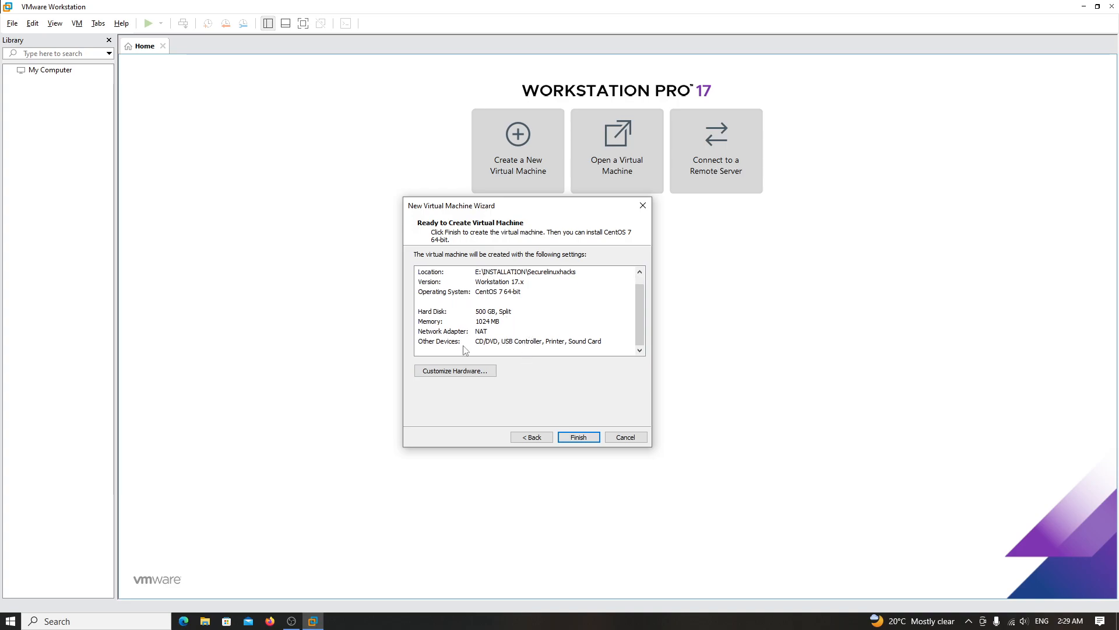
pyautogui.click(471, 325)
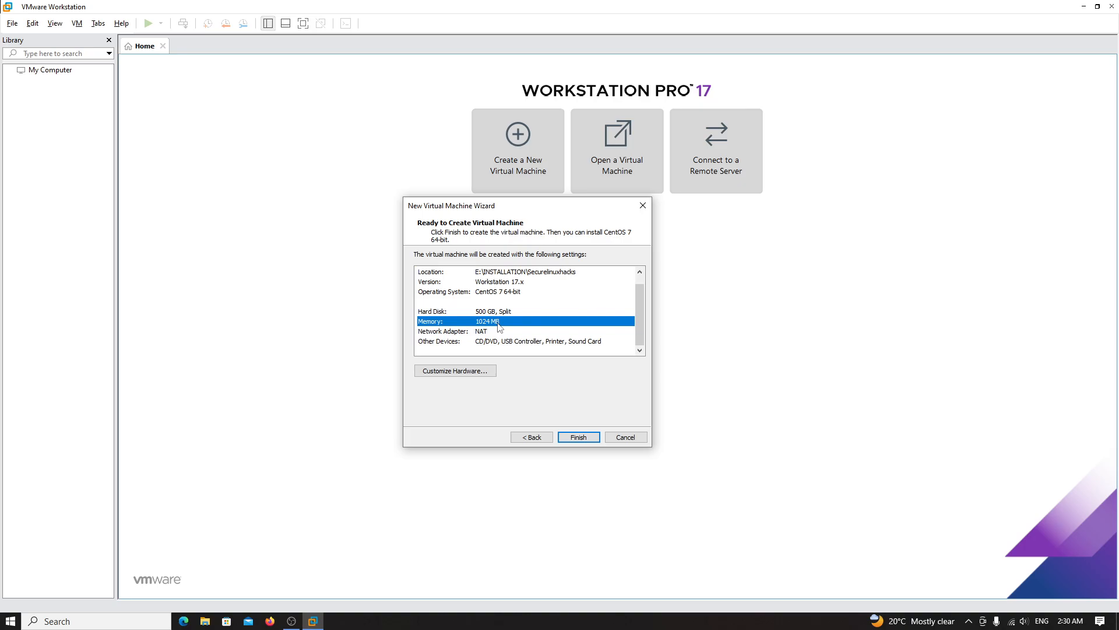
pyautogui.click(460, 373)
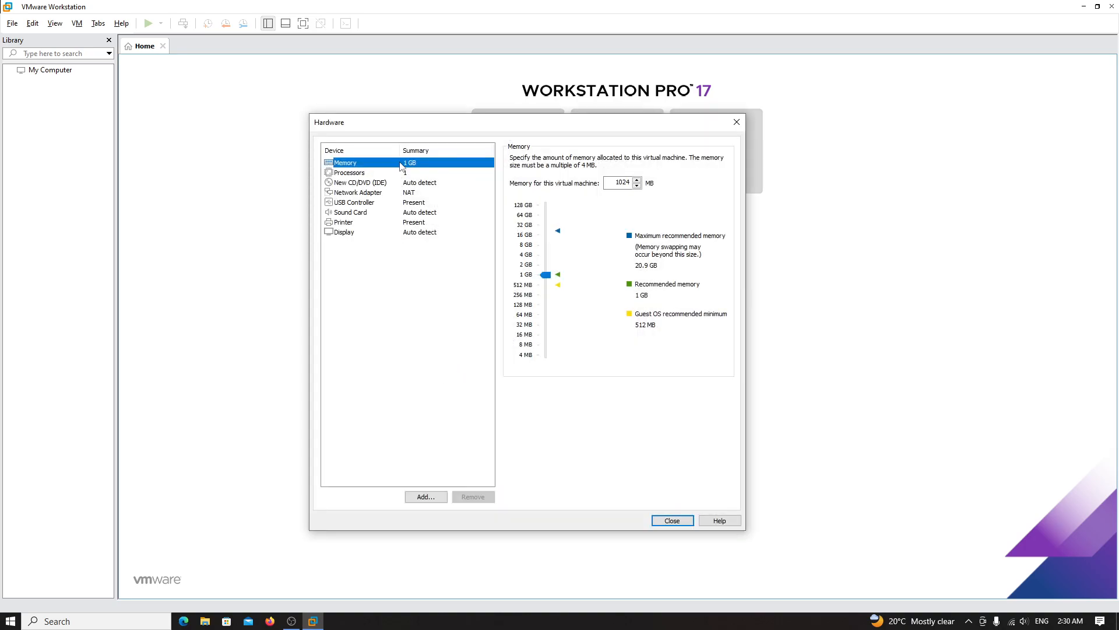
# - Raise memory to 4 GB and remove the USB Controller, Printer and Sound Card
pyautogui.moveTo(547, 274); pyautogui.dragTo(546, 257)
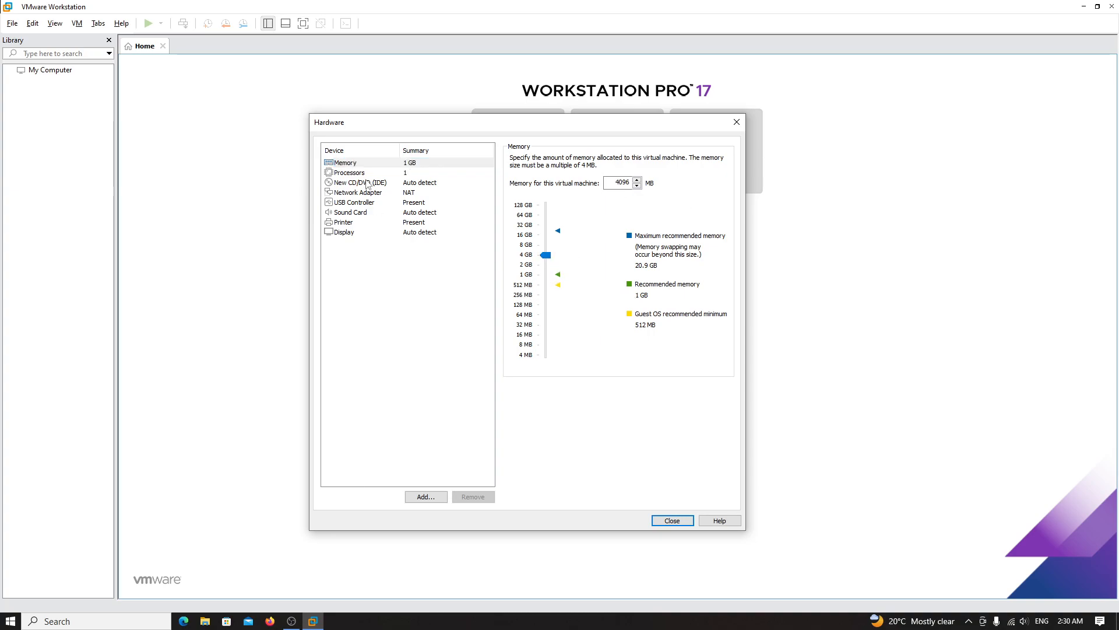
pyautogui.click(394, 204)
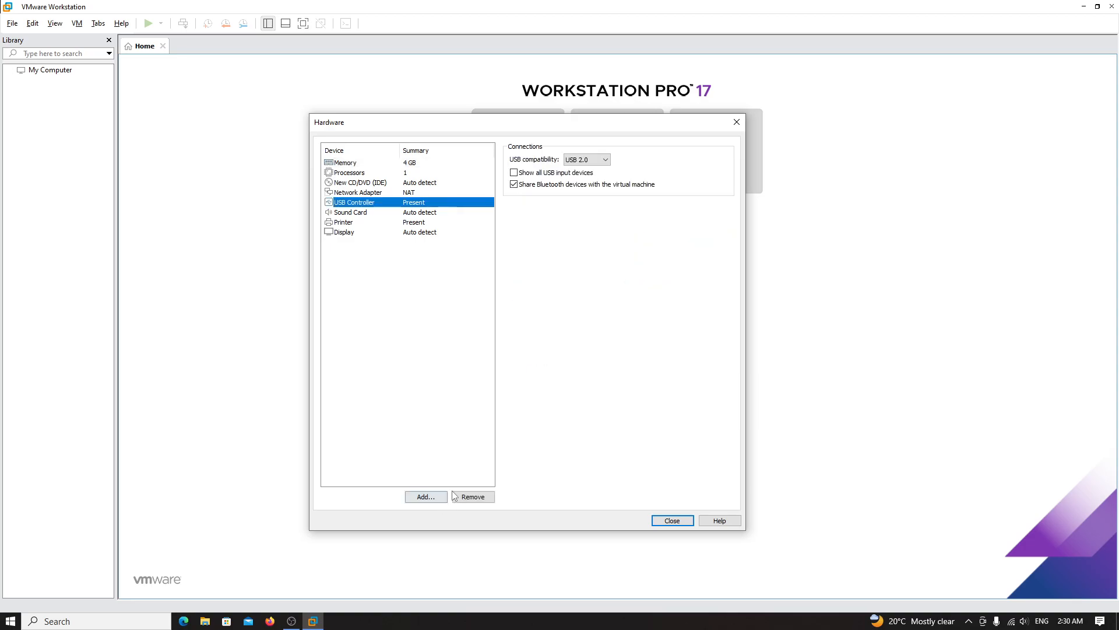
pyautogui.click(466, 496)
pyautogui.click(373, 213)
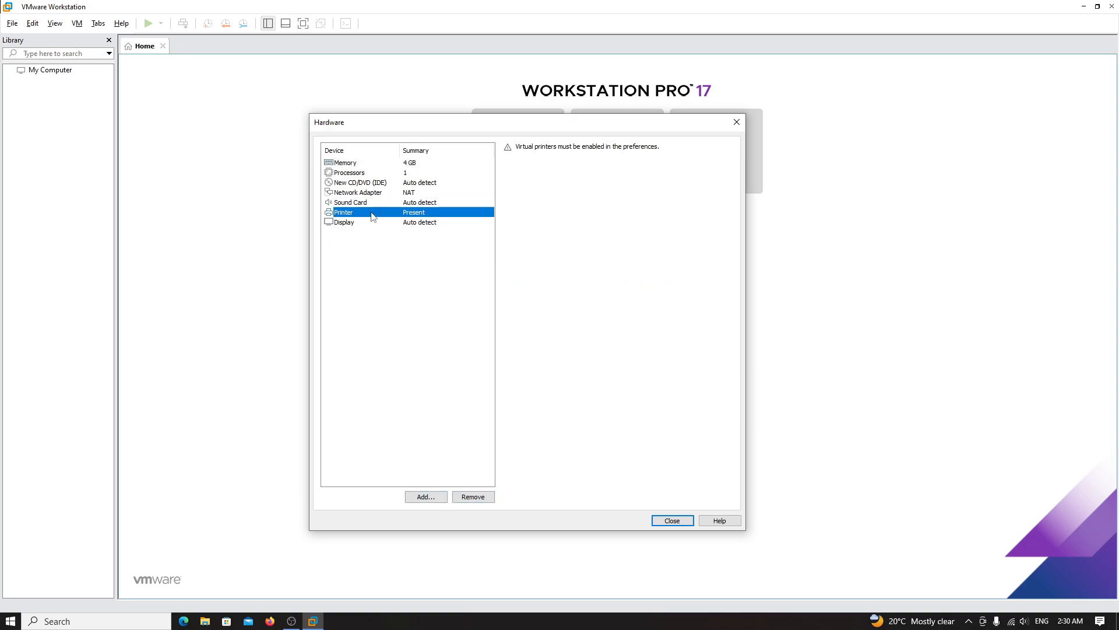
pyautogui.click(474, 497)
pyautogui.click(402, 202)
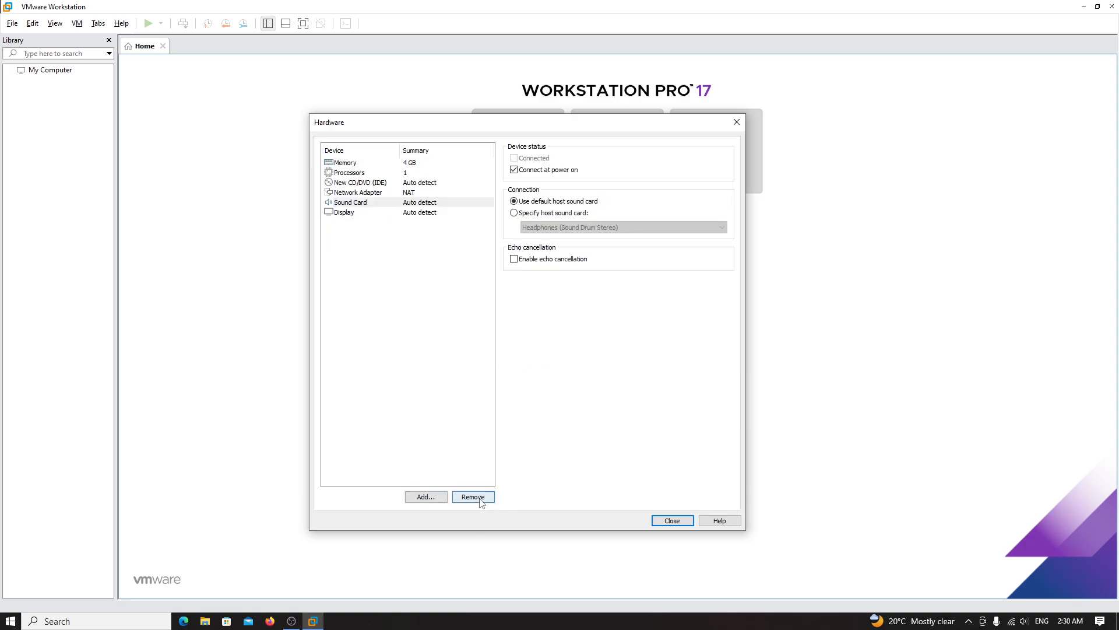
pyautogui.click(473, 497)
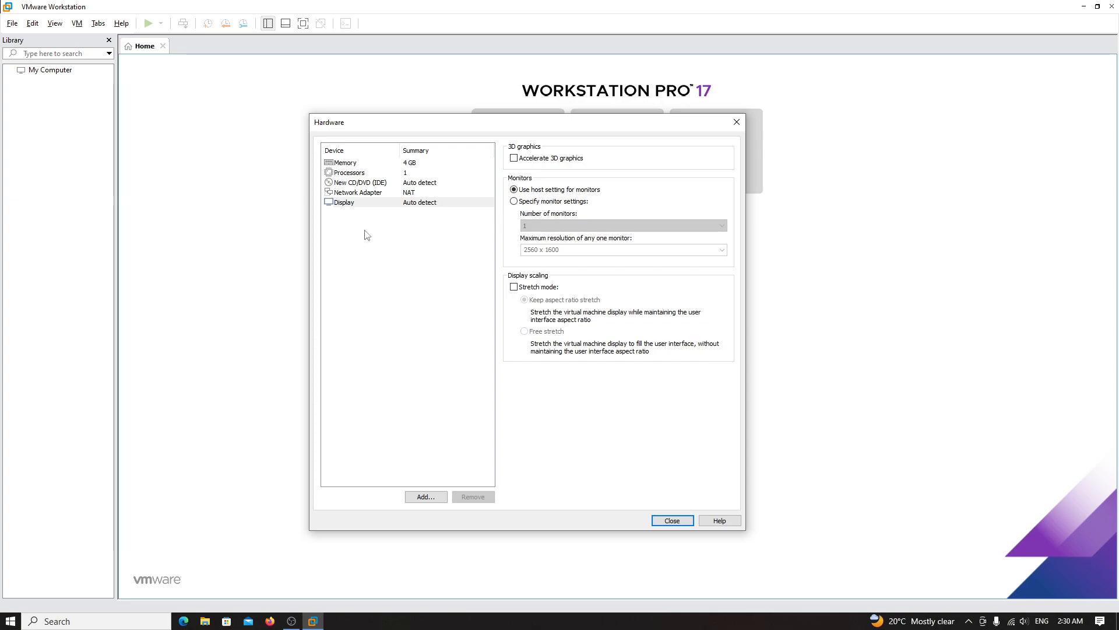
# - Recheck the memory and processor settings, then close the Hardware dialog
pyautogui.click(382, 164)
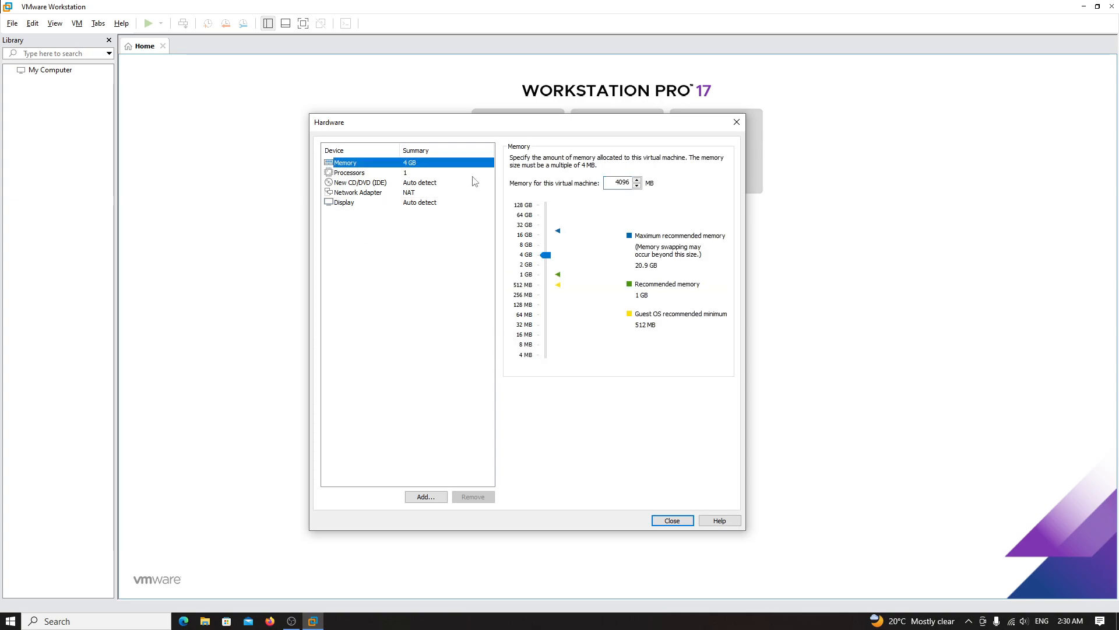
pyautogui.click(441, 173)
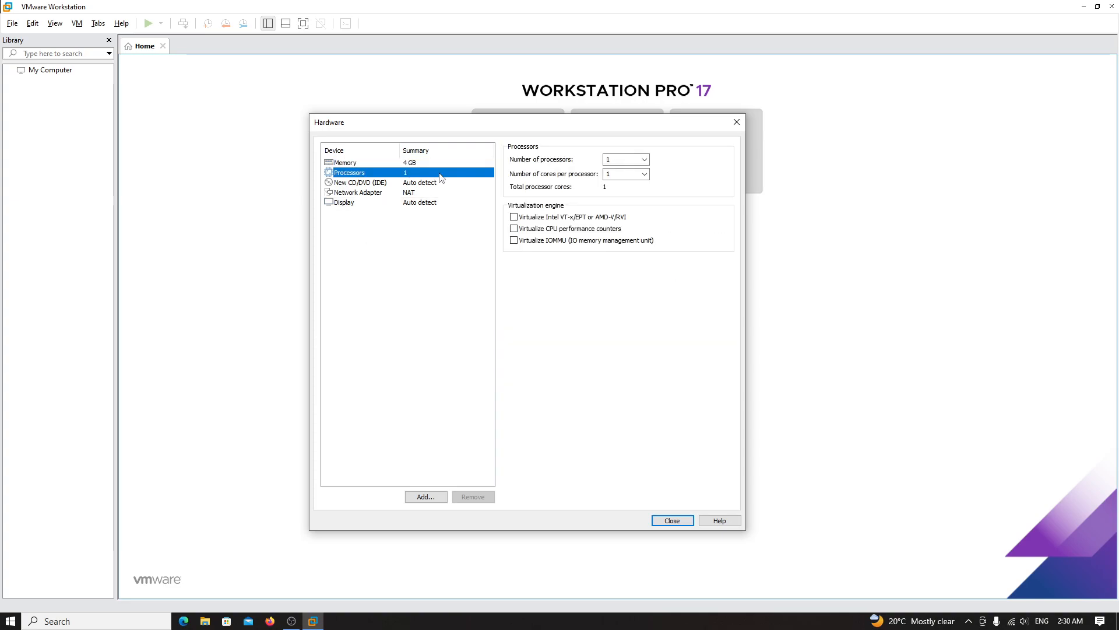
pyautogui.click(672, 521)
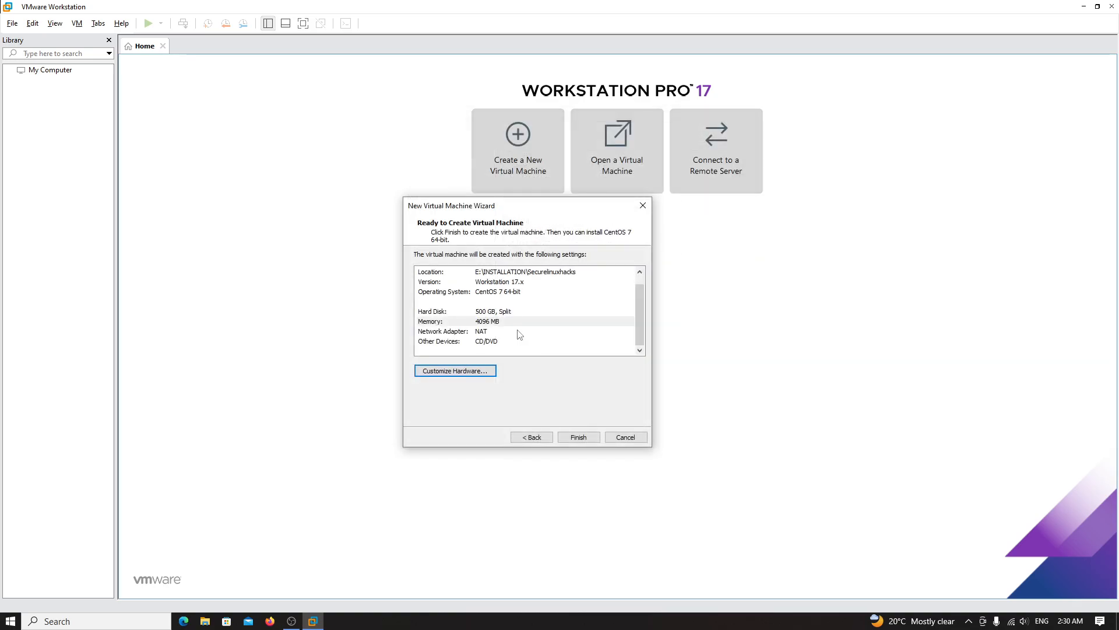
# - Review each row of the new VM's settings summary
pyautogui.scroll(1, 504, 315)
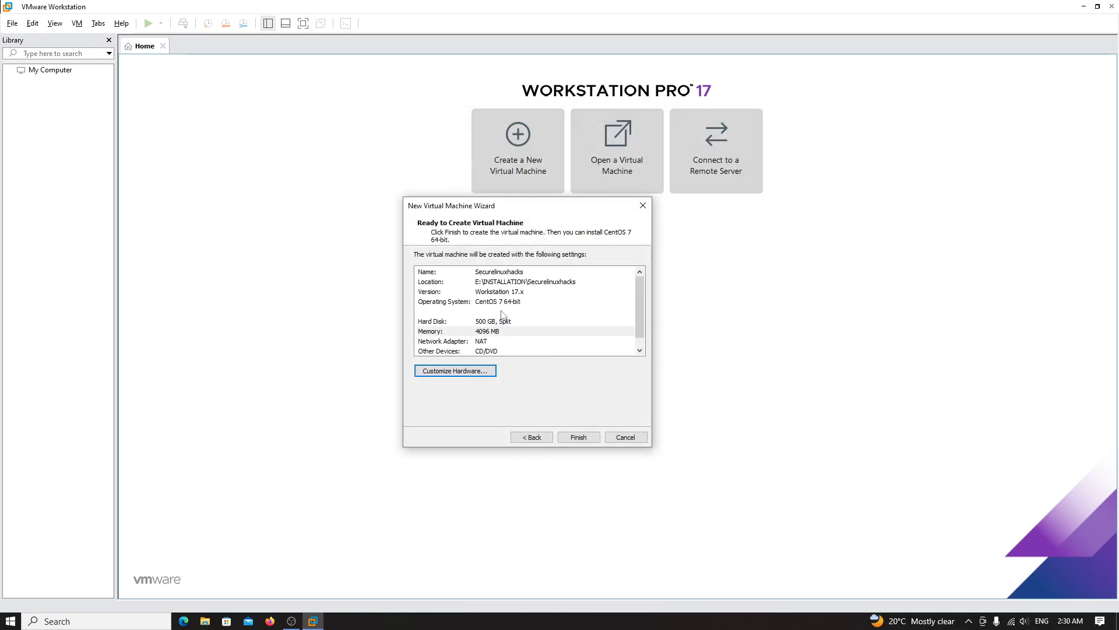
pyautogui.click(506, 282)
pyautogui.click(507, 301)
pyautogui.click(505, 314)
pyautogui.click(516, 330)
pyautogui.click(516, 342)
pyautogui.click(516, 351)
pyautogui.scroll(-1, 516, 354)
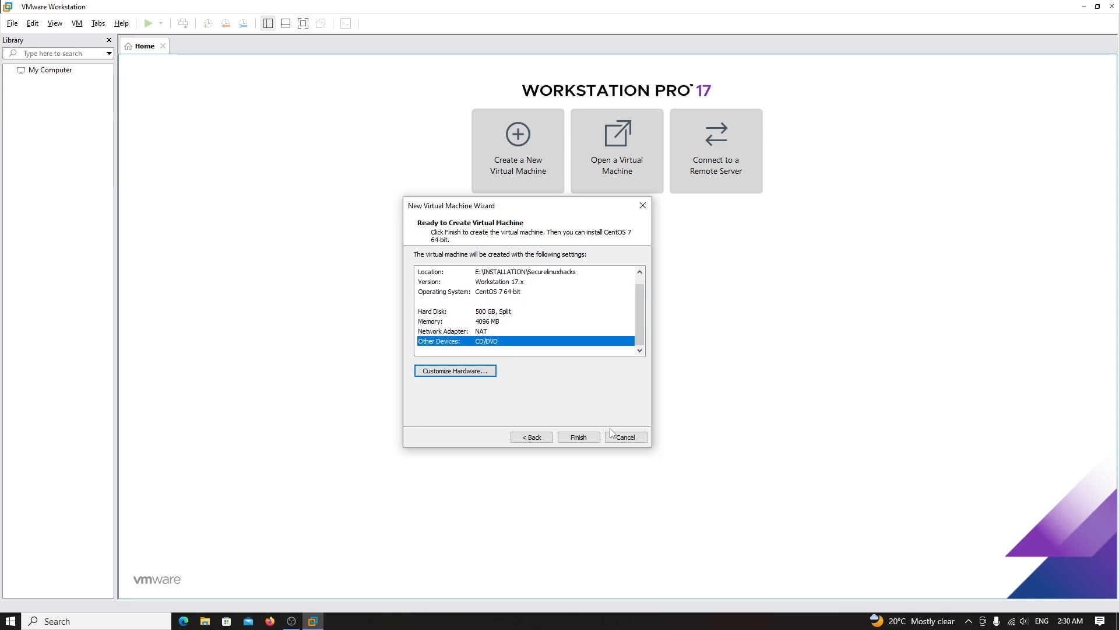
# - Create the Securelinuxhacks VM, then close the Home tab and hide the Library
pyautogui.click(580, 436)
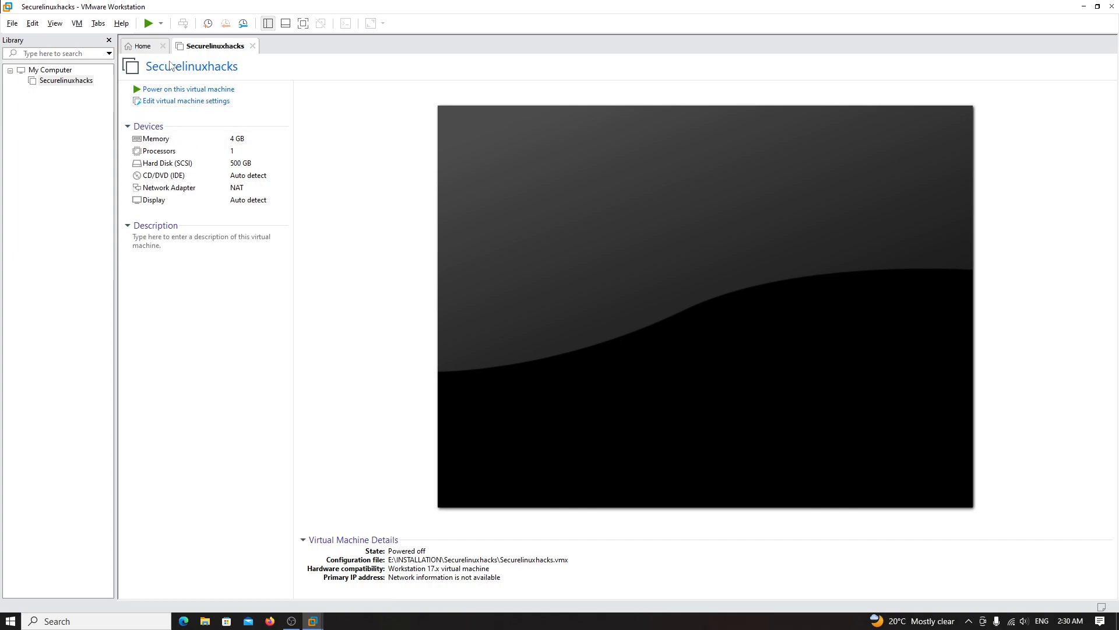
pyautogui.click(163, 46)
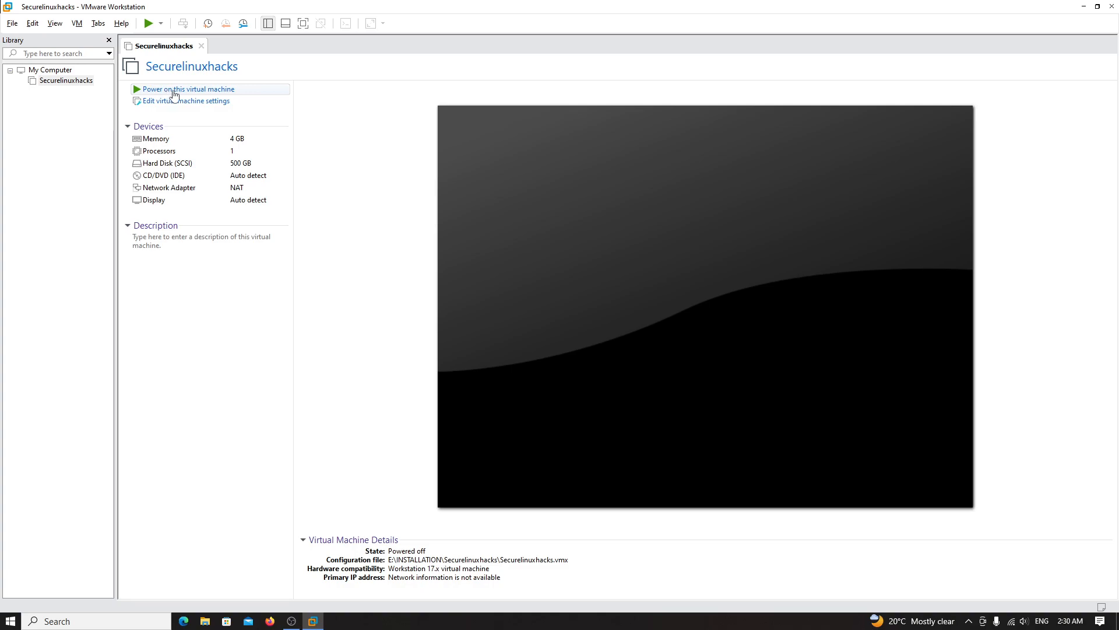
pyautogui.click(109, 40)
# - Power on Securelinuxhacks until the ide1:0 device connection warning appears
pyautogui.click(73, 90)
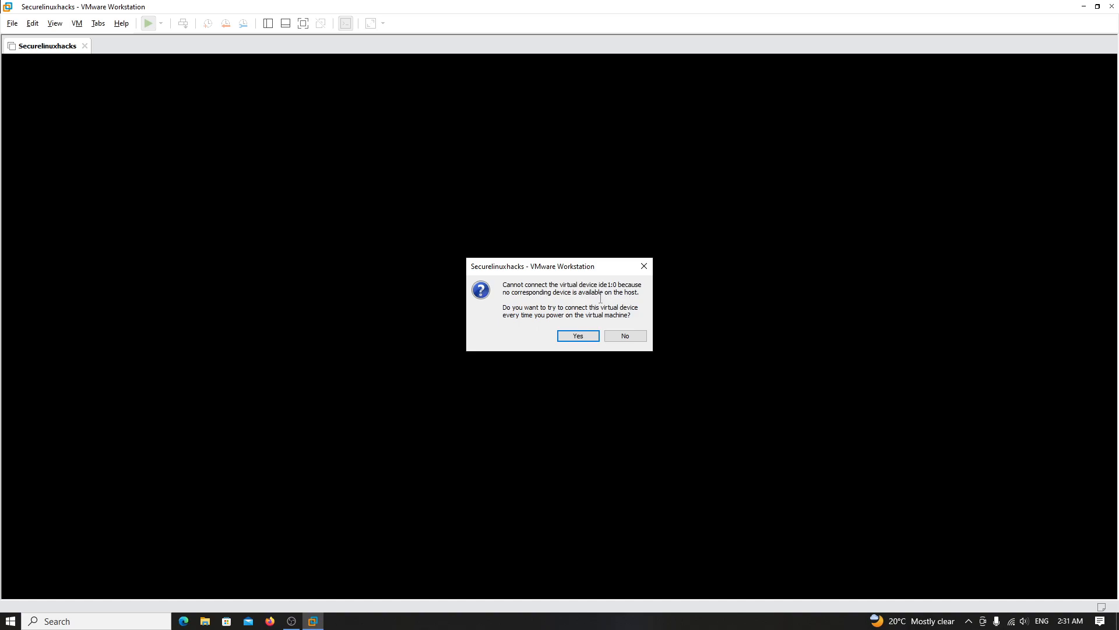
# - Keep connecting ide1:0 at power-on, release input to the host and dismiss the install hint bar
pyautogui.click(579, 336)
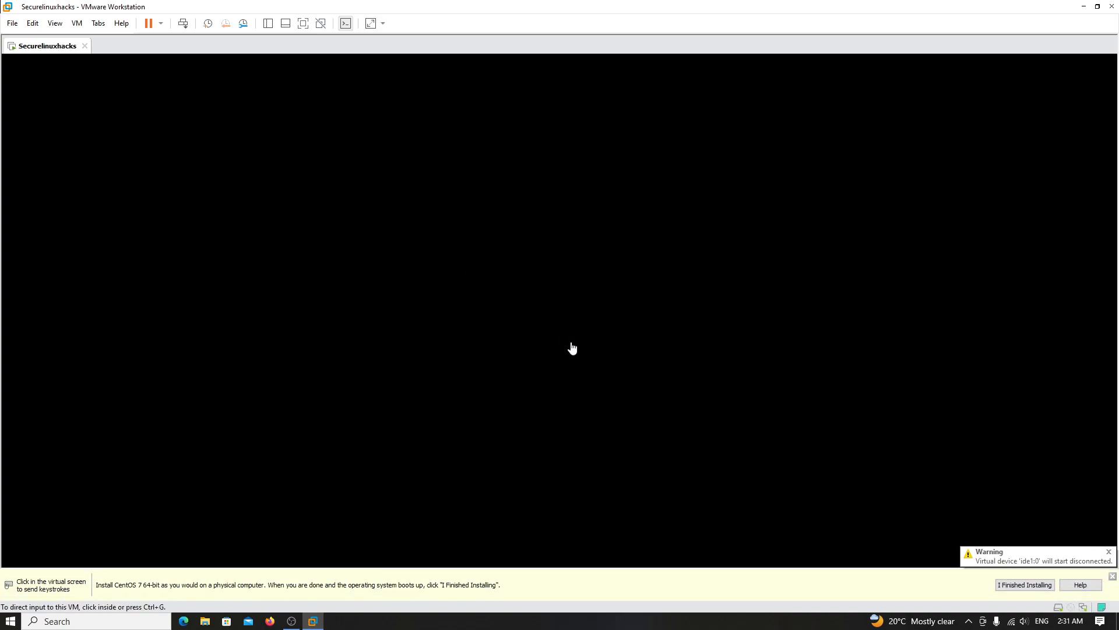
pyautogui.click(406, 228)
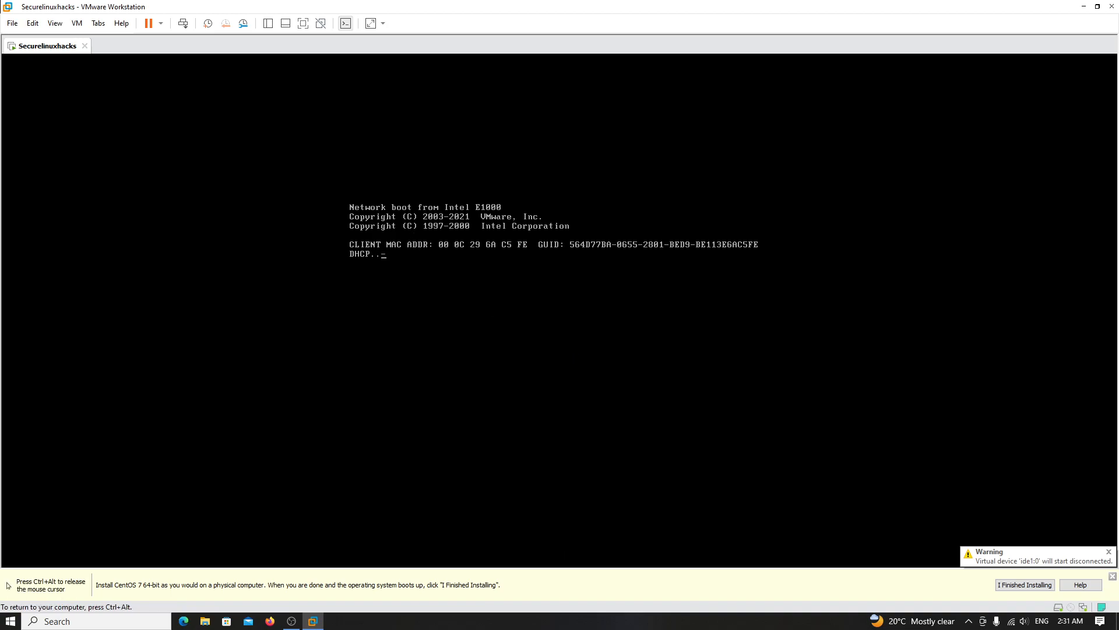
pyautogui.hotkey('ctrl', 'alt')
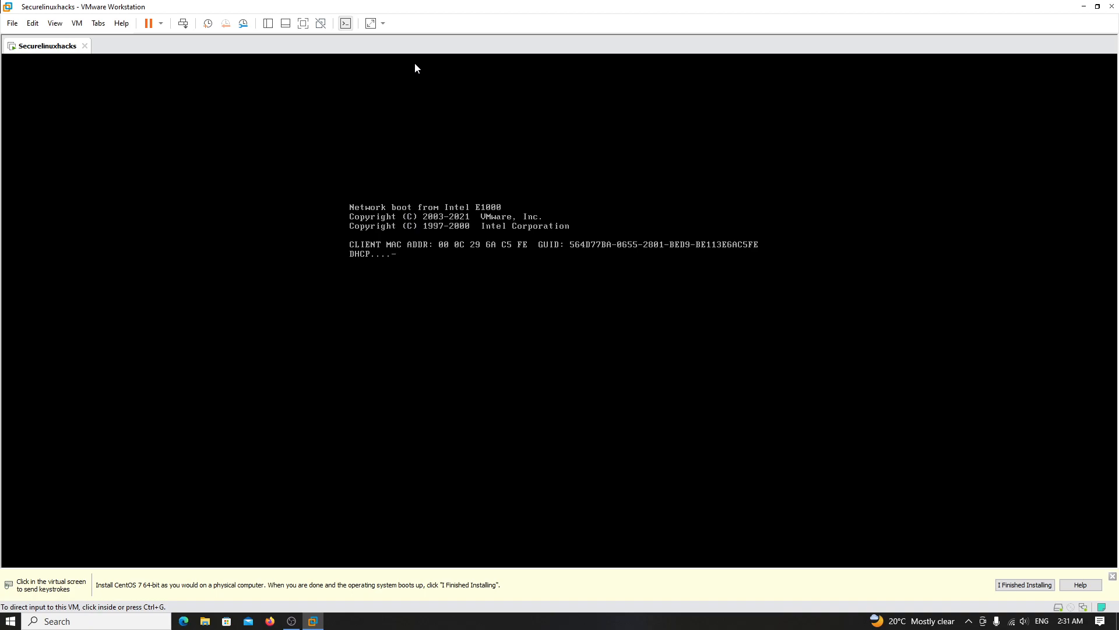
pyautogui.click(1112, 576)
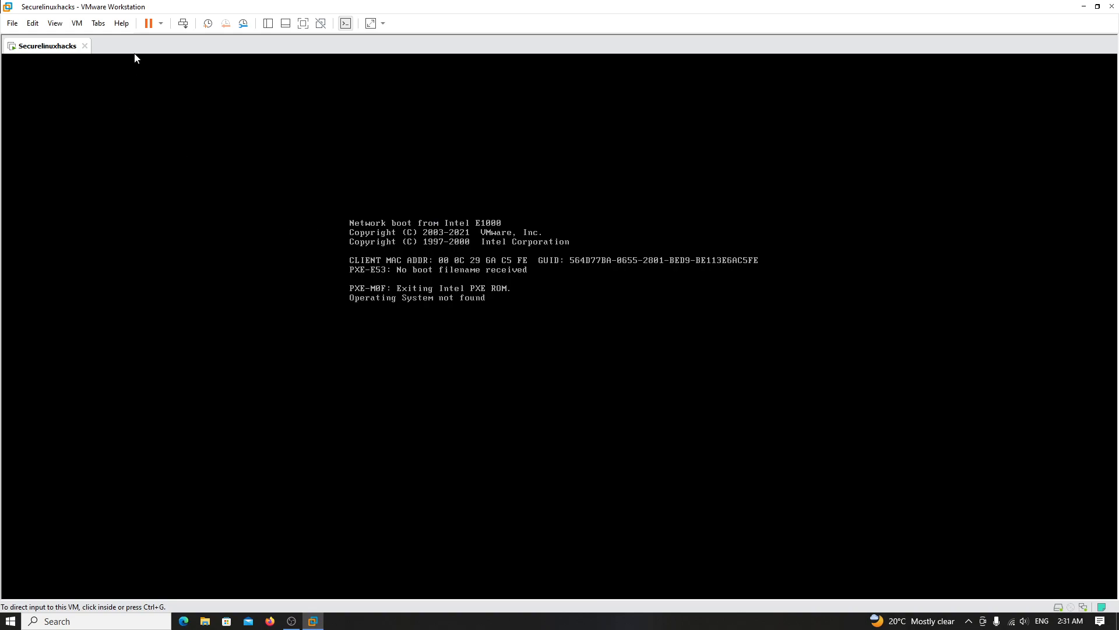
pyautogui.click(81, 24)
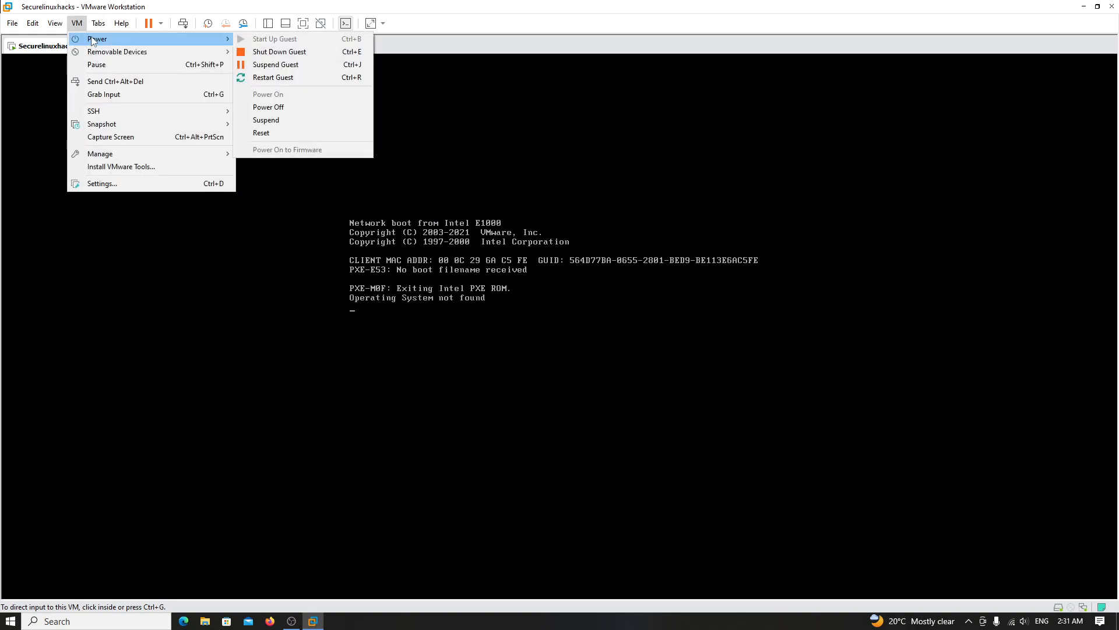
# - In VM Settings, connect CD/DVD (IDE) and load E:\OS\CentOS-7-x86_64-DVD-2009.iso as its image
pyautogui.click(127, 181)
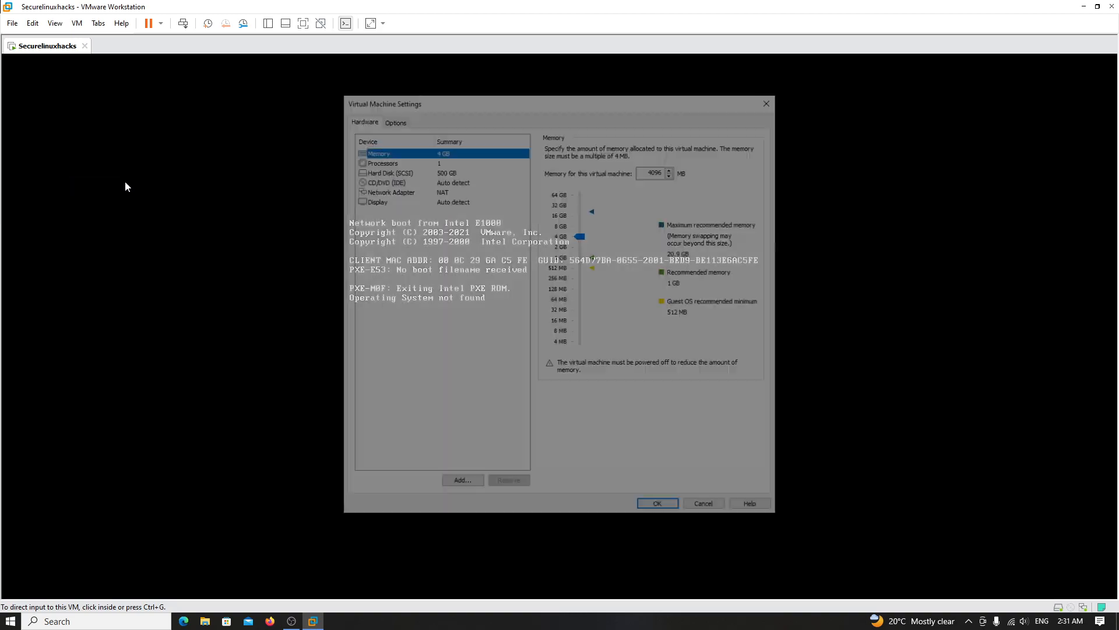
pyautogui.click(389, 181)
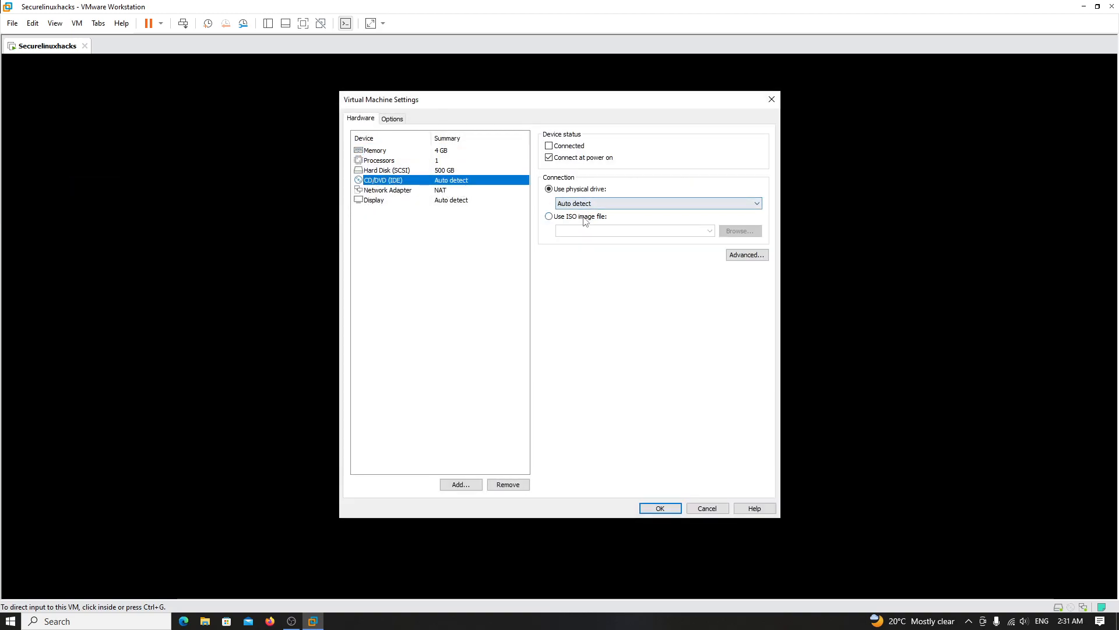
pyautogui.click(549, 146)
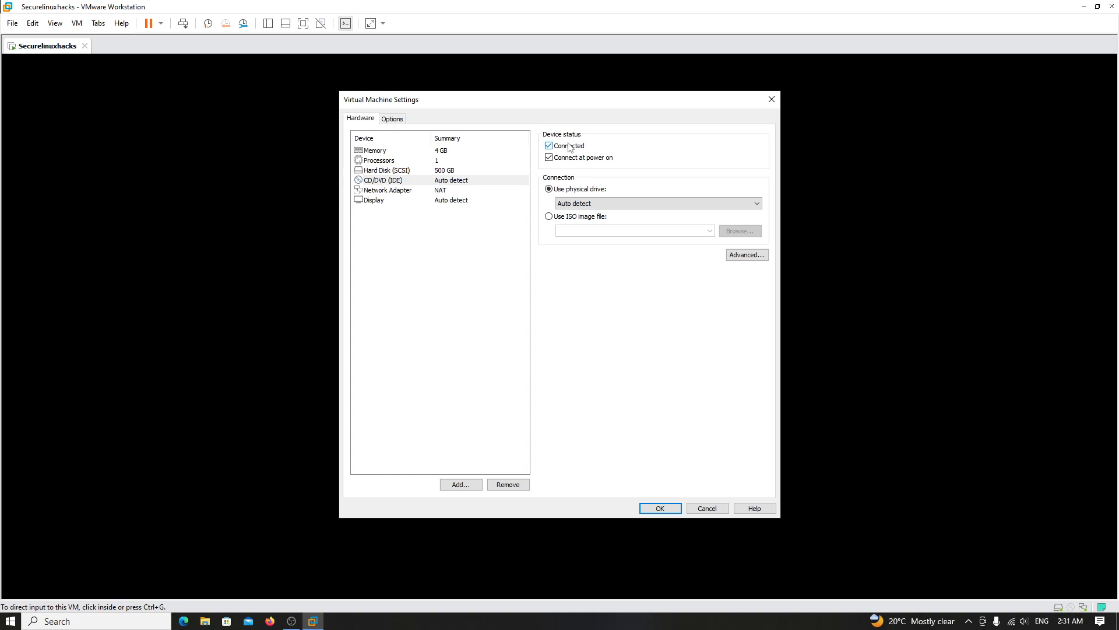
pyautogui.click(570, 218)
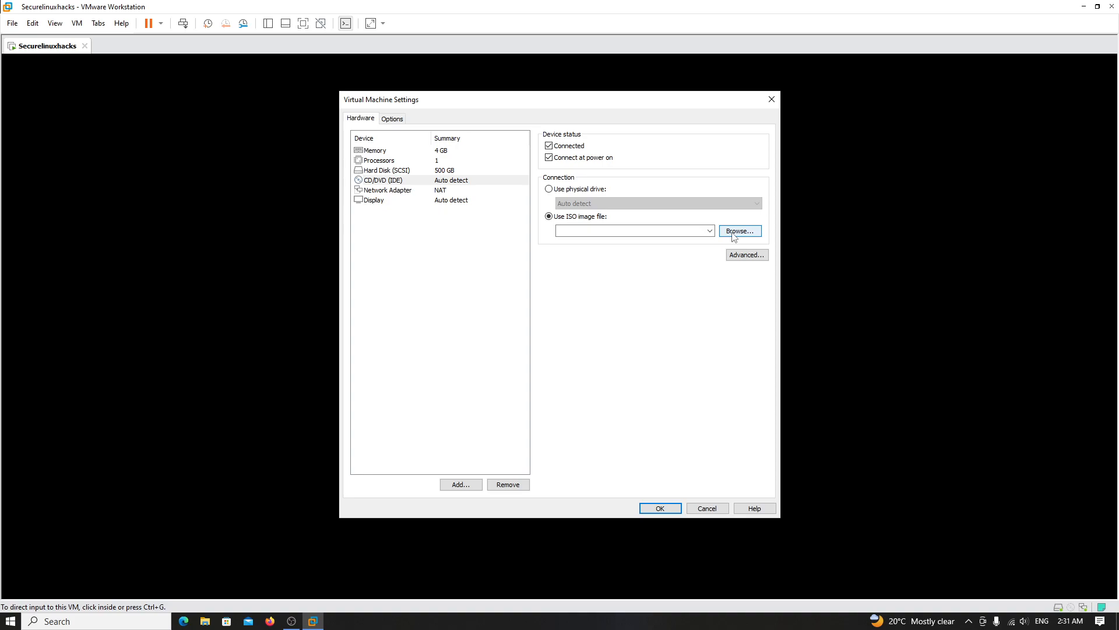
pyautogui.click(734, 233)
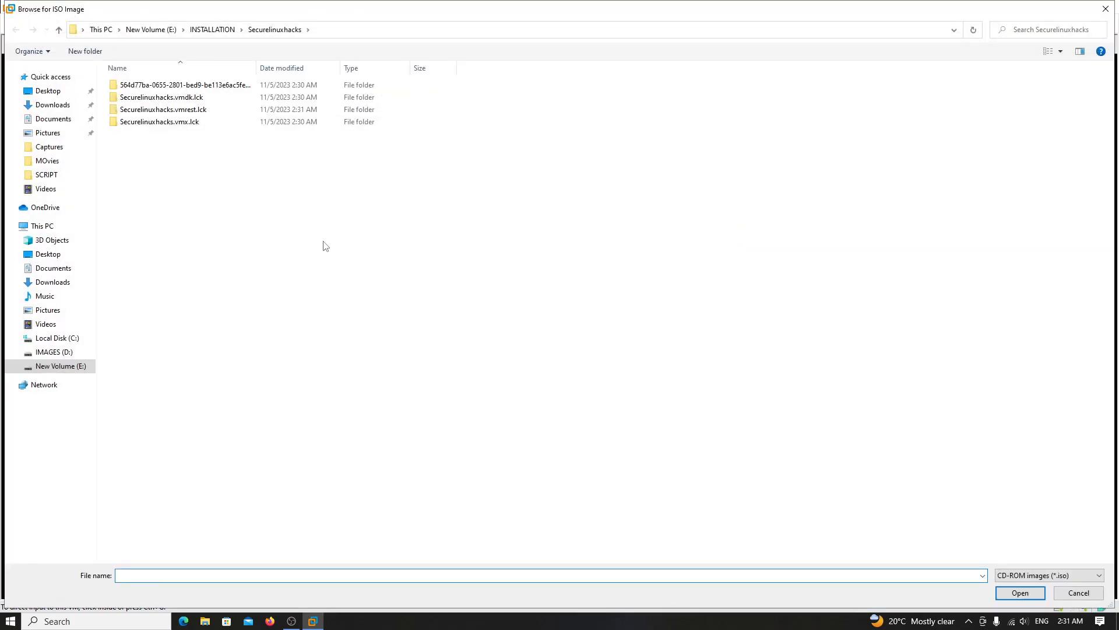
pyautogui.click(74, 373)
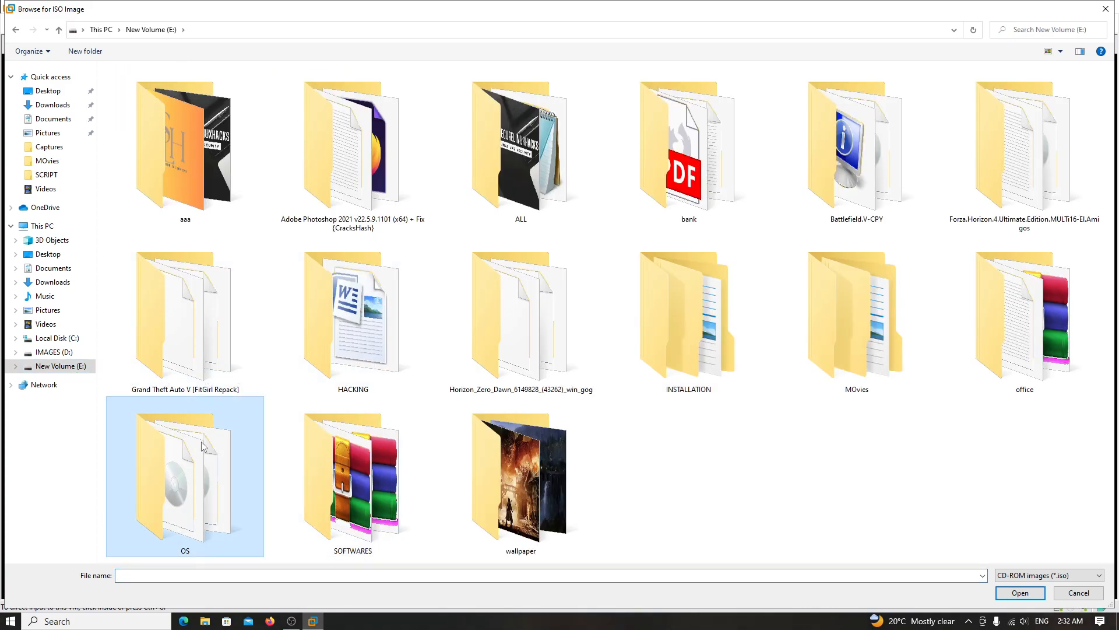
pyautogui.doubleClick(204, 446)
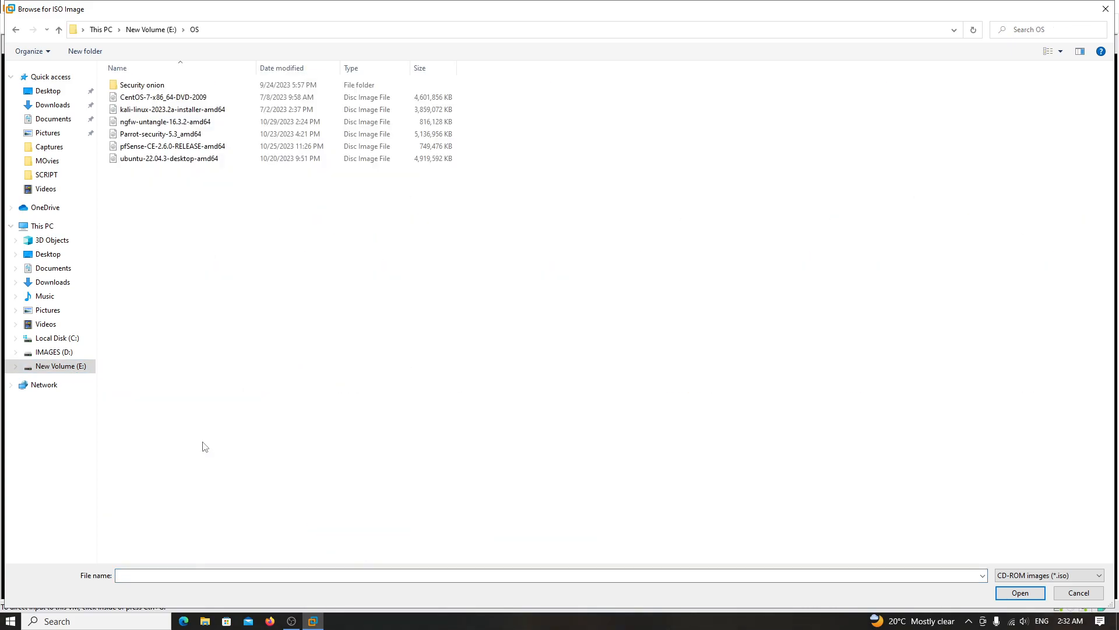
pyautogui.doubleClick(153, 97)
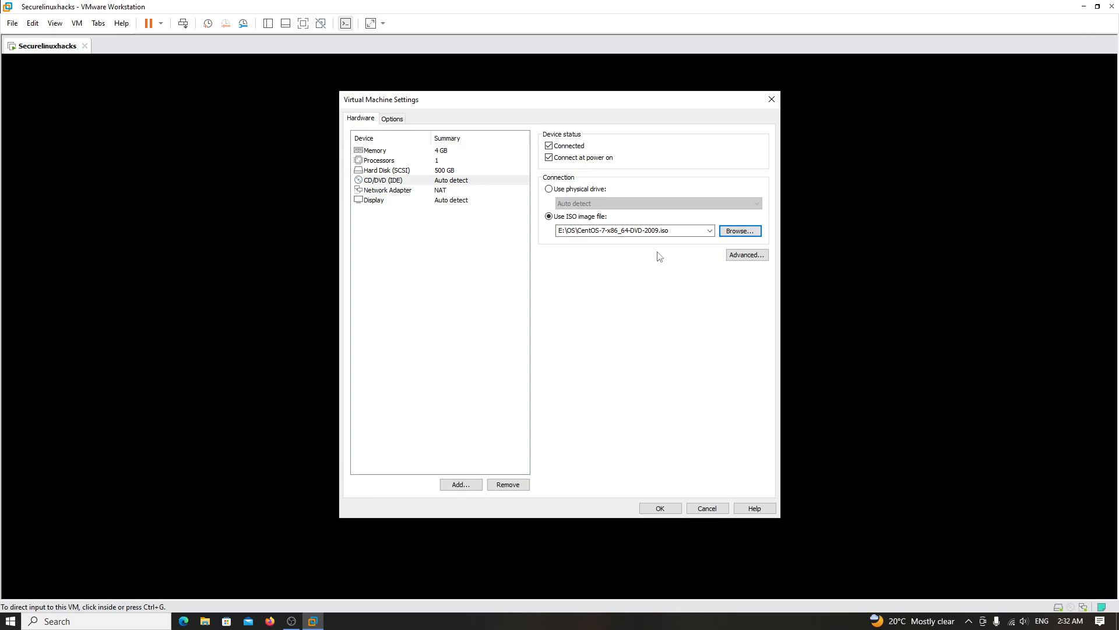
pyautogui.click(660, 508)
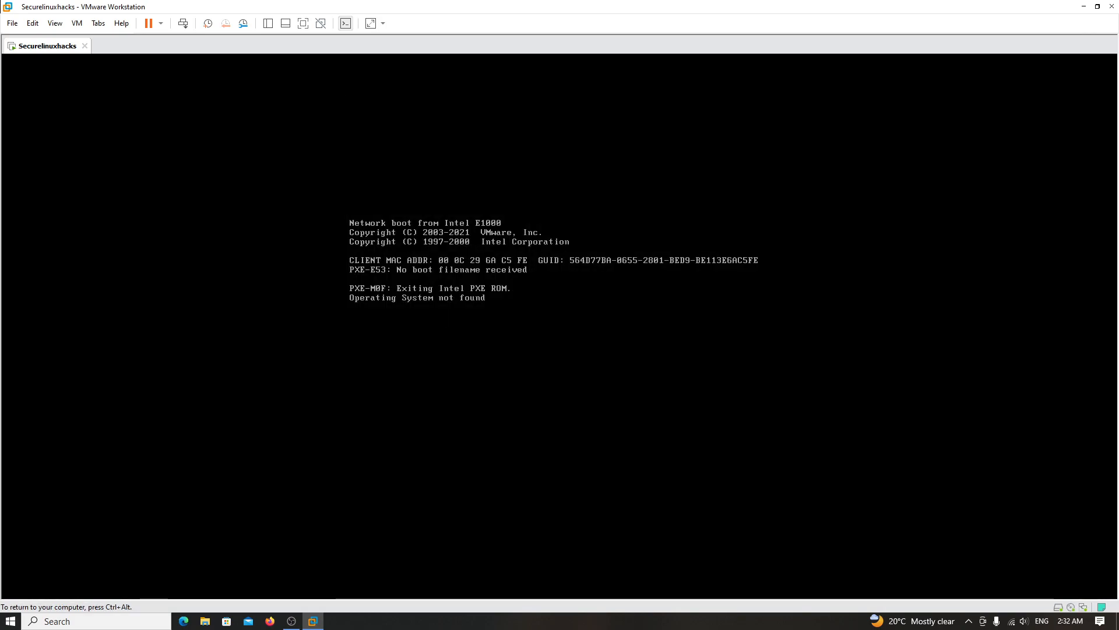
# - Restart the guest from the Power menu so it boots from the CentOS ISO
pyautogui.hotkey('ctrl', 'alt')
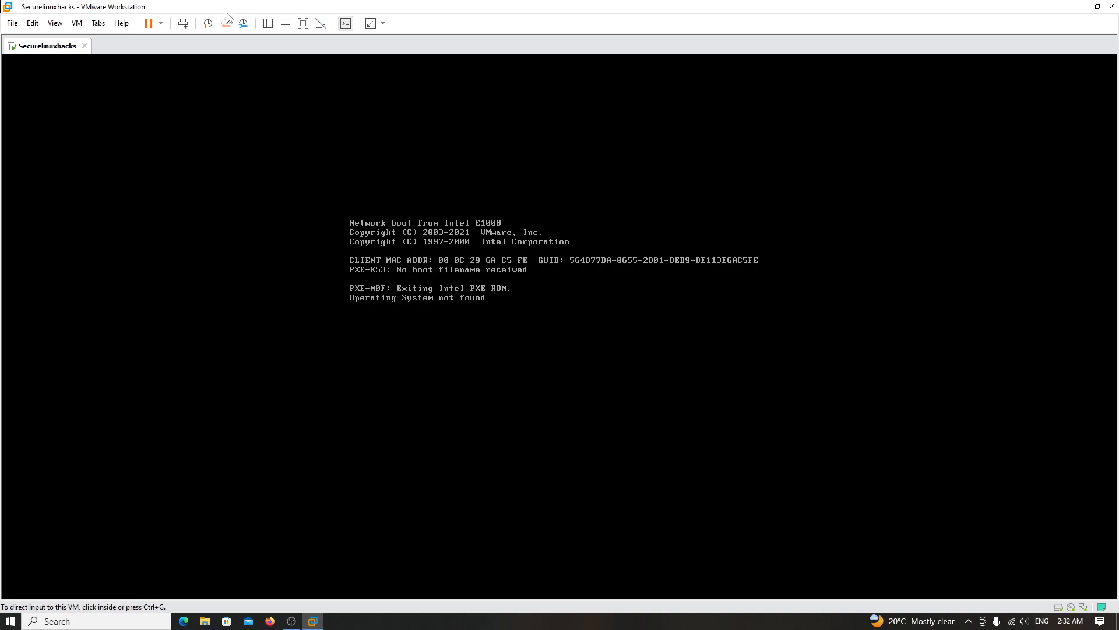
pyautogui.click(162, 24)
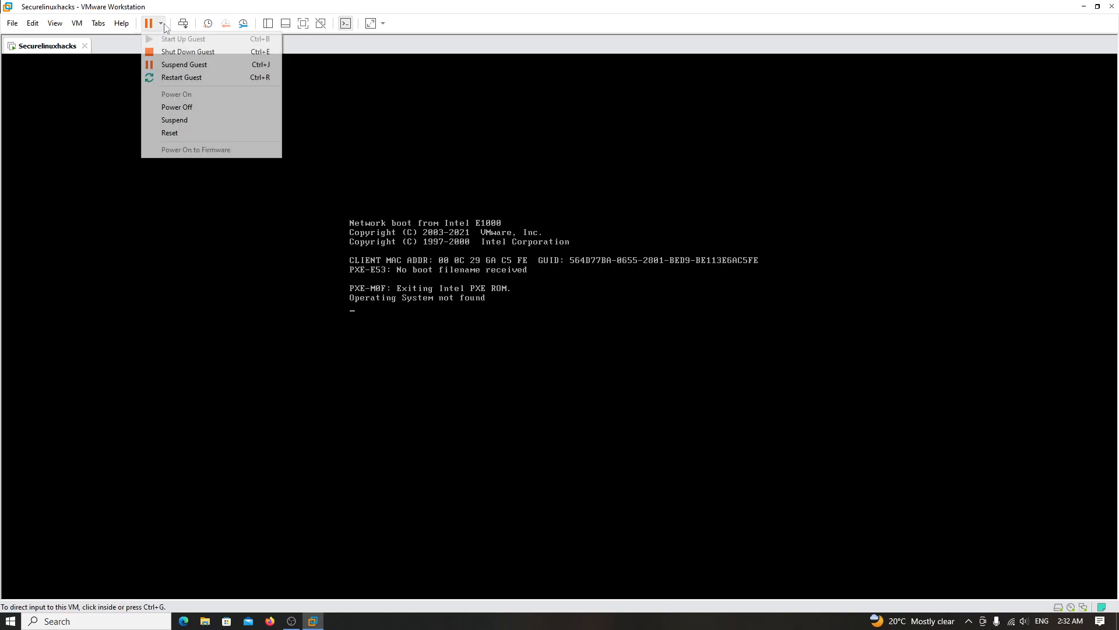
pyautogui.click(201, 77)
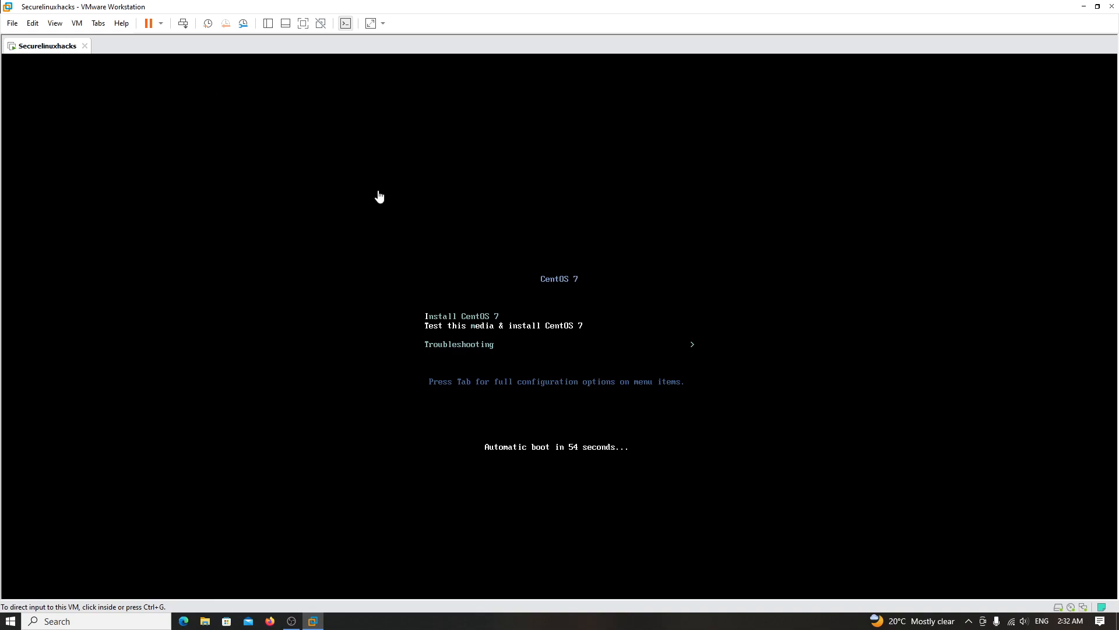
# - Choose Install CentOS 7 in the boot menu and start it
pyautogui.click(622, 355)
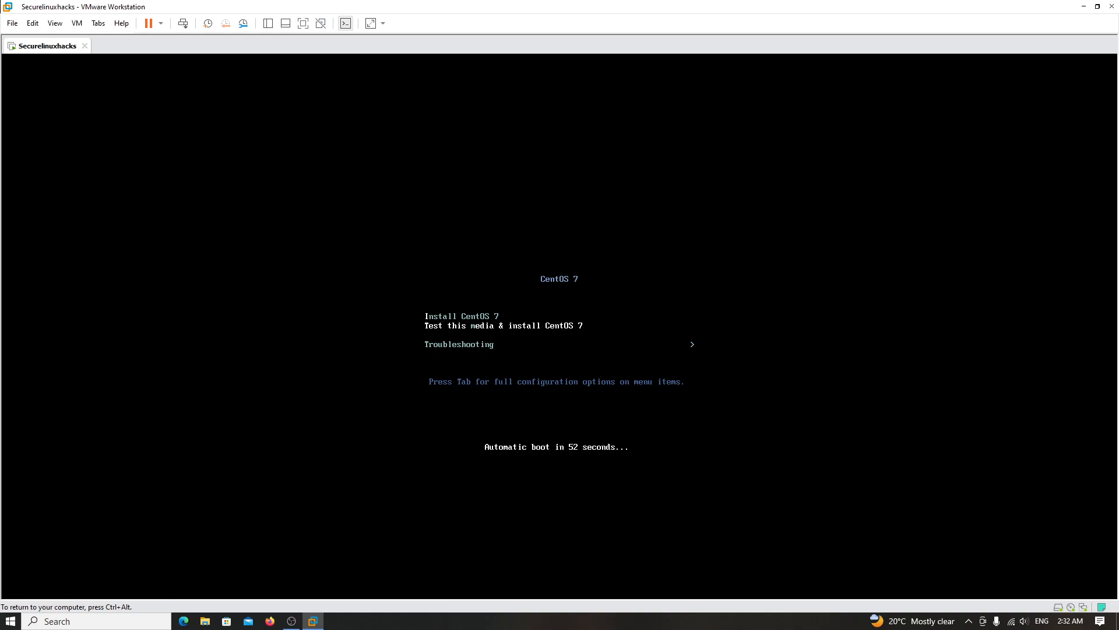
pyautogui.press('Up')
pyautogui.press('Down')
pyautogui.press('Up')
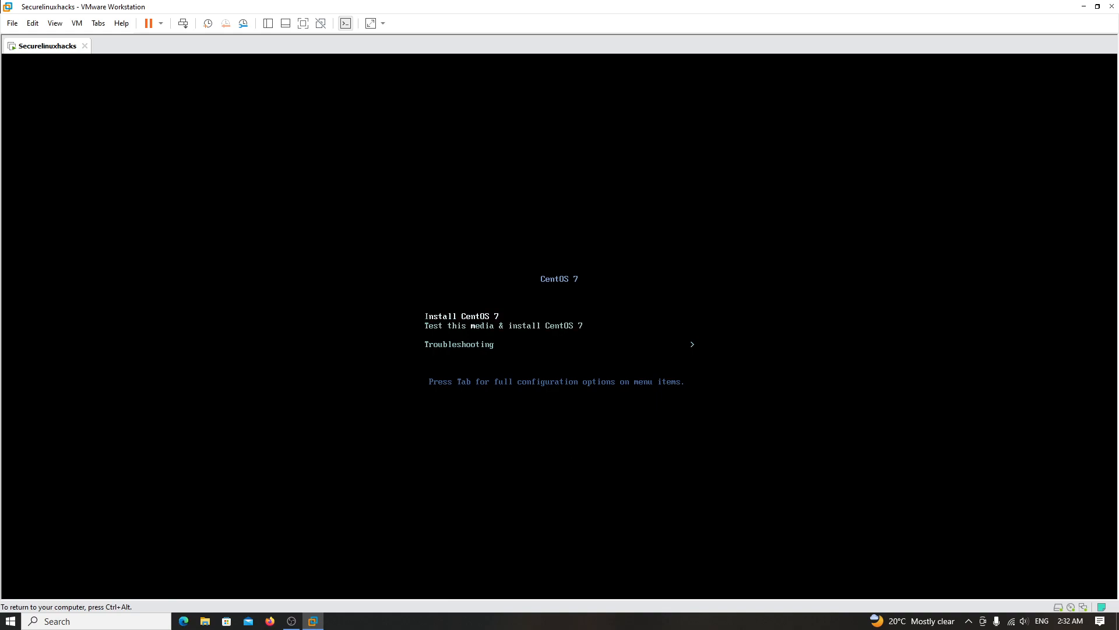
pyautogui.press('Return')
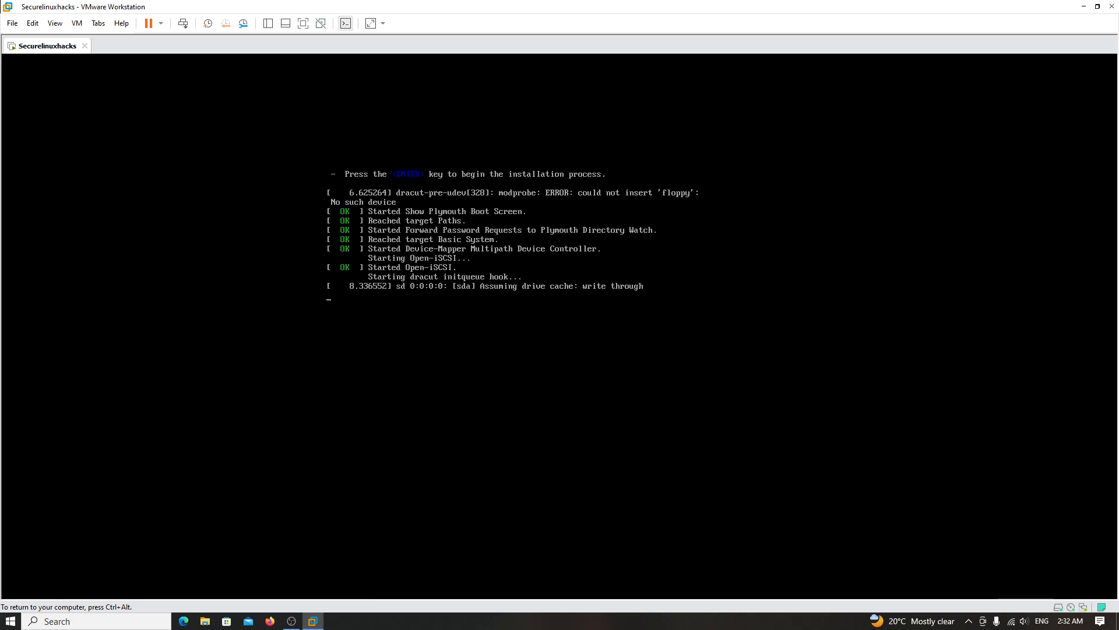
# - Release input to the host while the CentOS 7 welcome screen loads
pyautogui.hotkey('ctrl', 'alt')
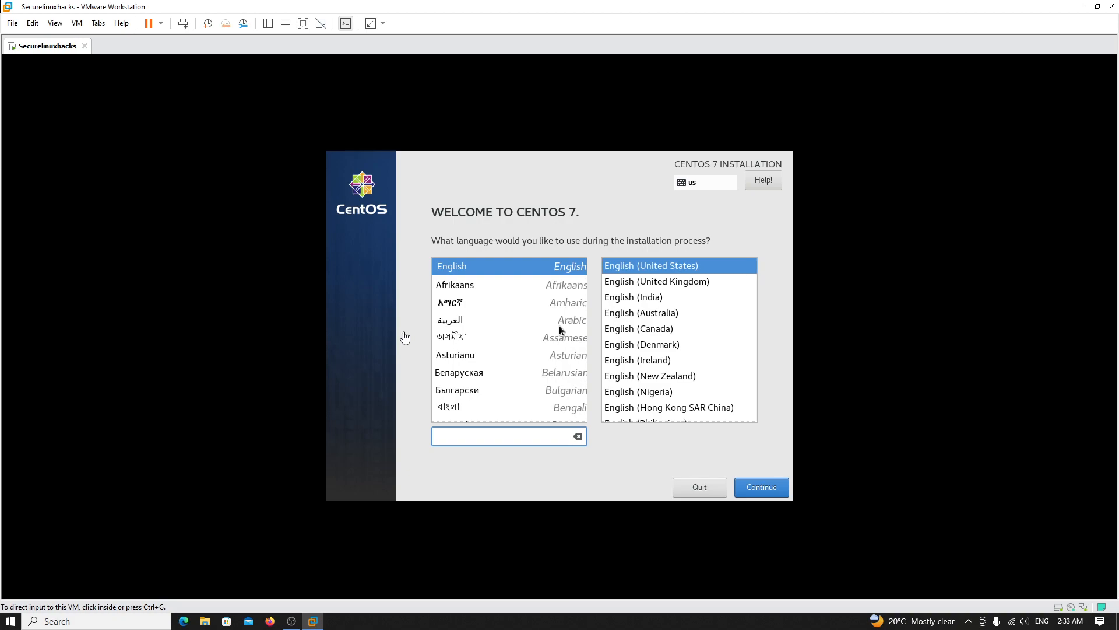
# - Keep English (United States) as the installer language and continue to the Installation Summary
pyautogui.click(604, 447)
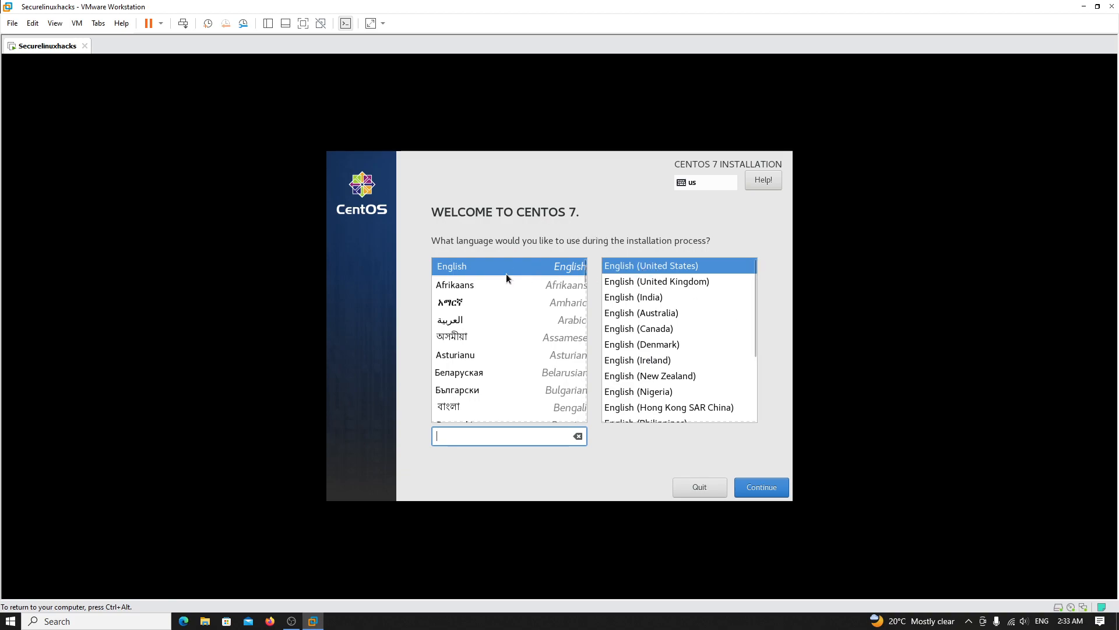
pyautogui.click(764, 481)
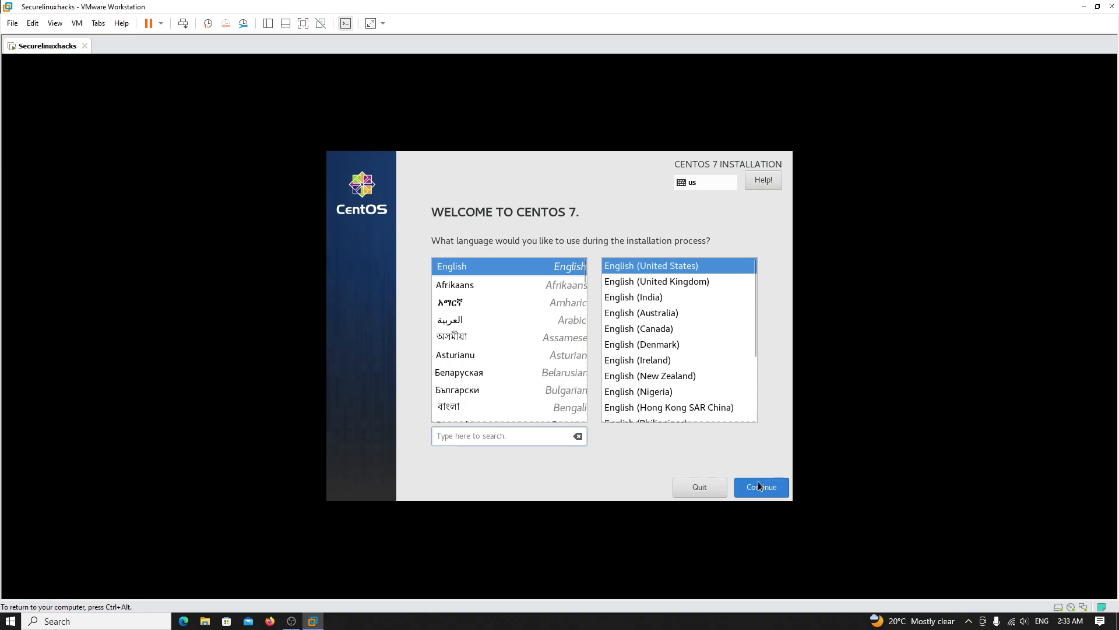
pyautogui.click(757, 488)
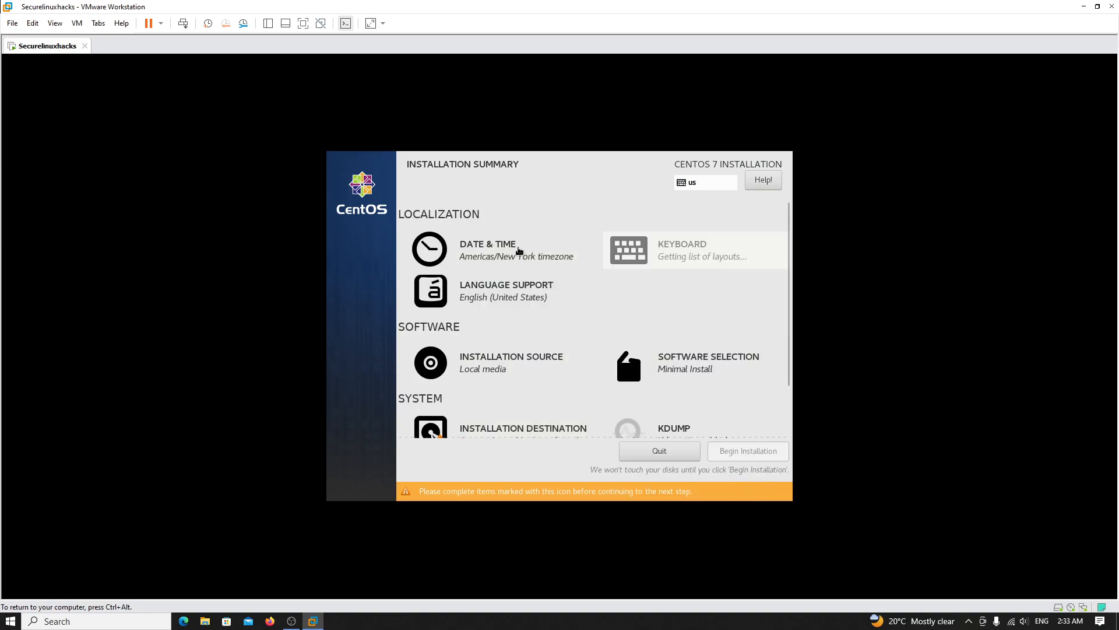
pyautogui.click(517, 249)
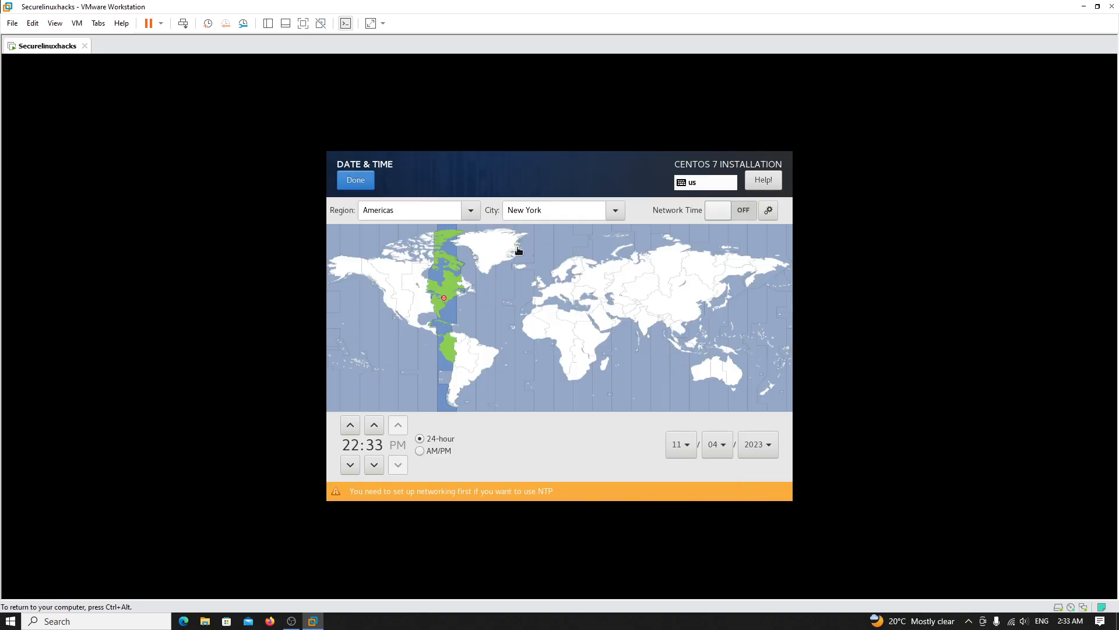
pyautogui.click(644, 322)
pyautogui.click(647, 325)
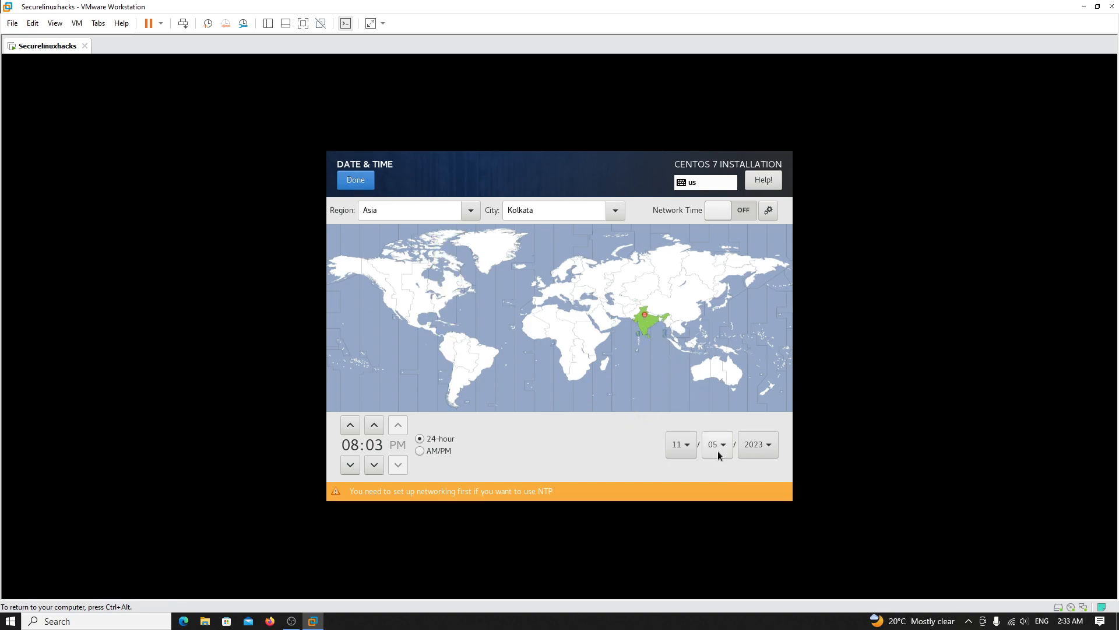
pyautogui.click(356, 179)
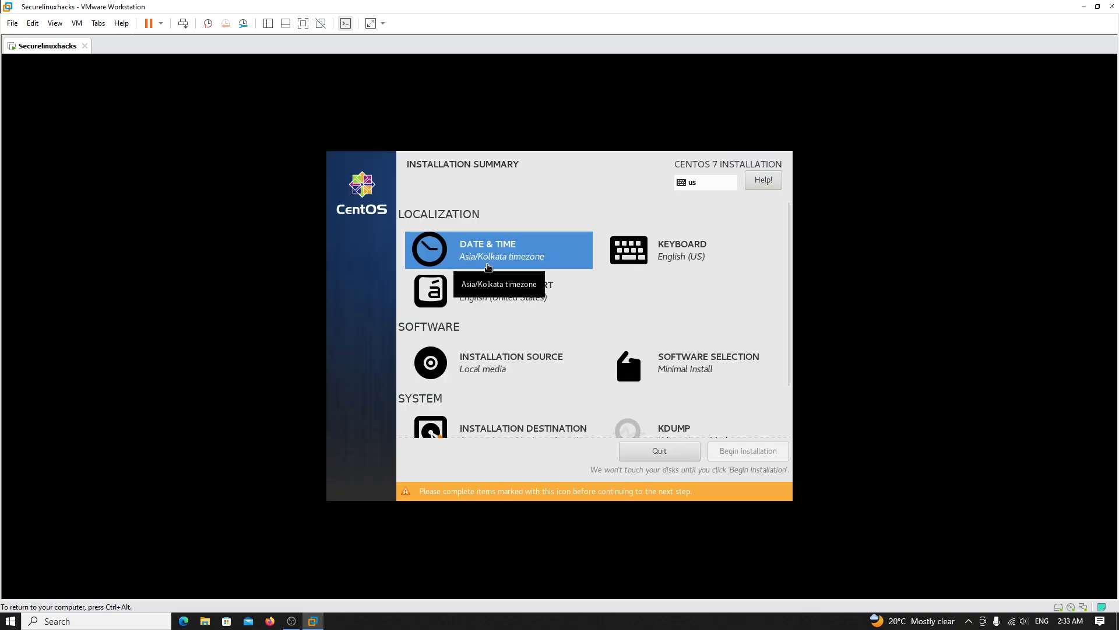
pyautogui.scroll(-2, 489, 379)
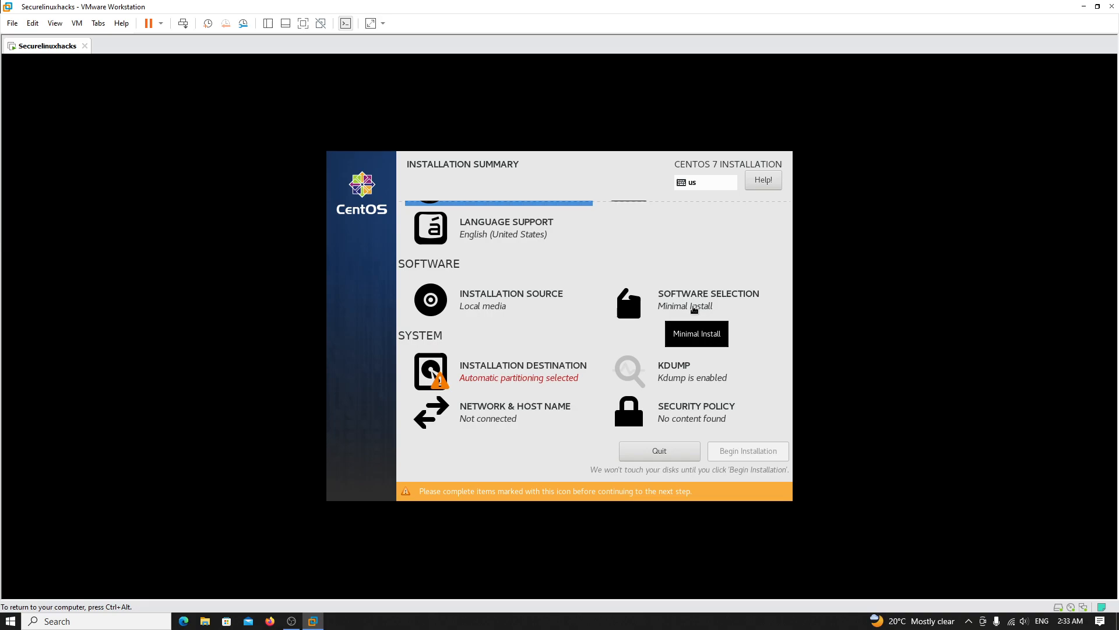
# - In Software Selection, choose GNOME Desktop and tick Backup Client through Compatibility Libraries add-ons
pyautogui.click(693, 308)
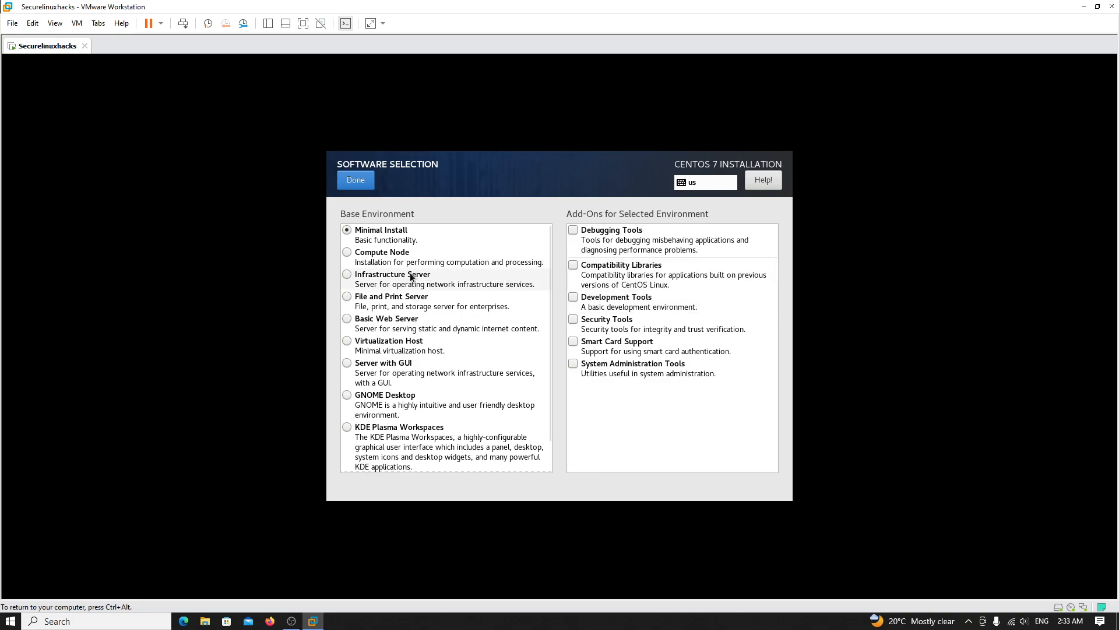
pyautogui.click(411, 397)
pyautogui.click(607, 230)
pyautogui.click(618, 261)
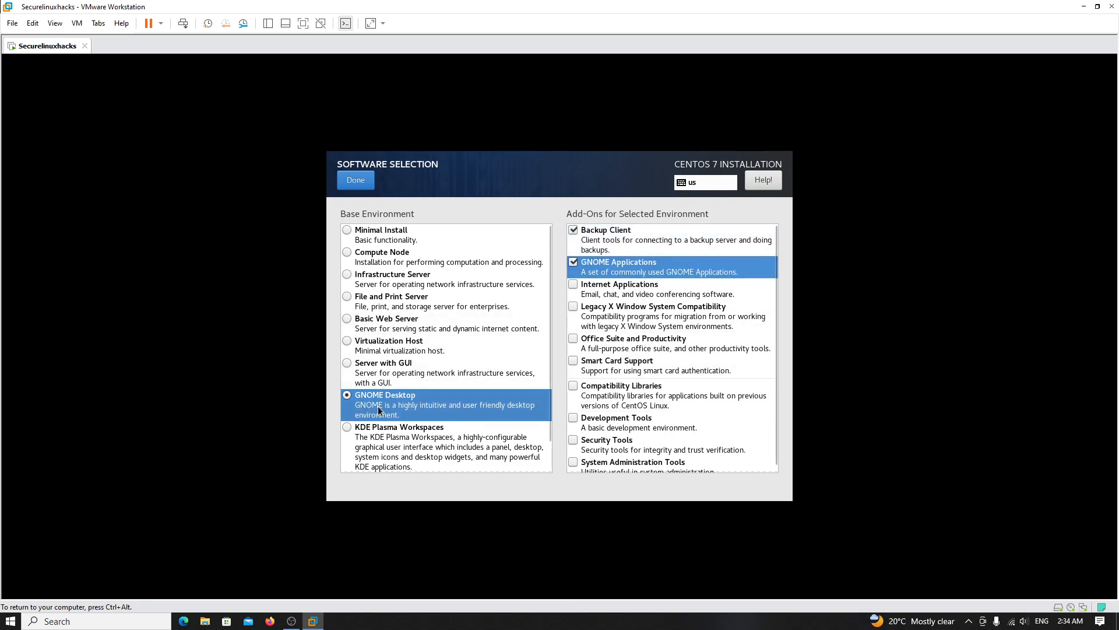
pyautogui.click(623, 294)
pyautogui.click(624, 318)
pyautogui.click(625, 344)
pyautogui.click(625, 364)
pyautogui.click(623, 395)
# - Tick the remaining add-ons from Development Tools onward and confirm the selection with Done
pyautogui.click(621, 427)
pyautogui.click(629, 460)
pyautogui.click(618, 456)
pyautogui.click(613, 444)
pyautogui.click(610, 456)
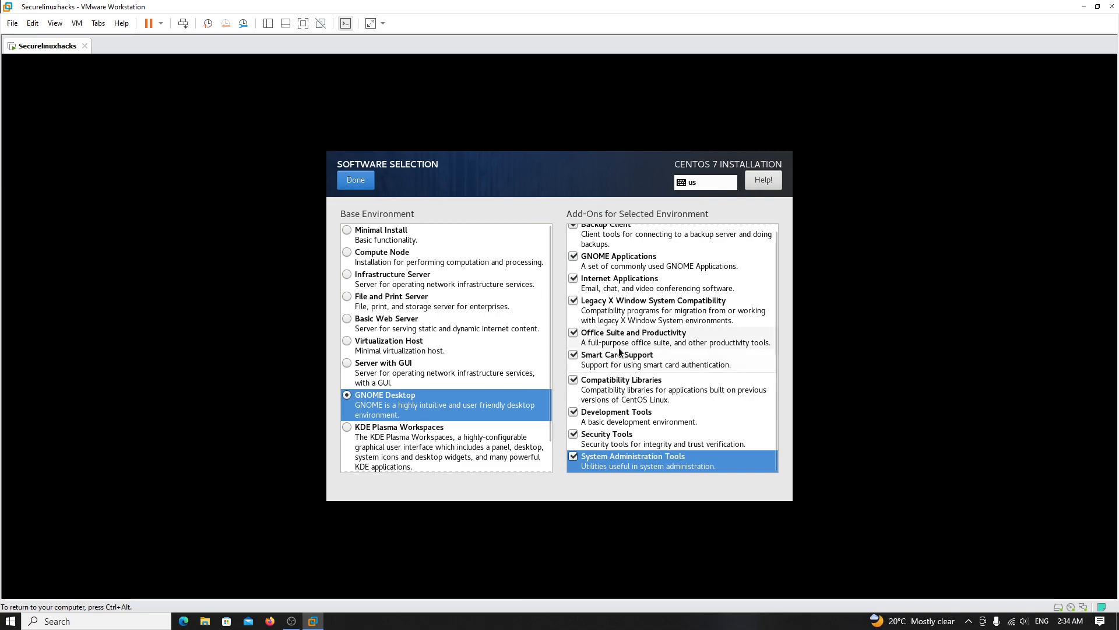
pyautogui.click(618, 332)
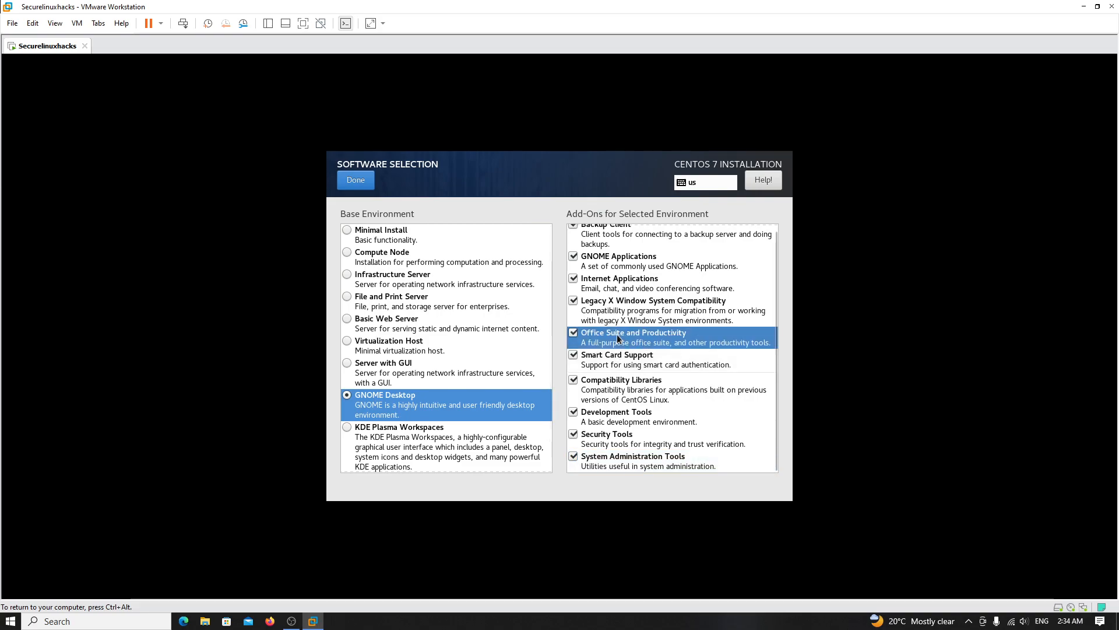
pyautogui.click(637, 264)
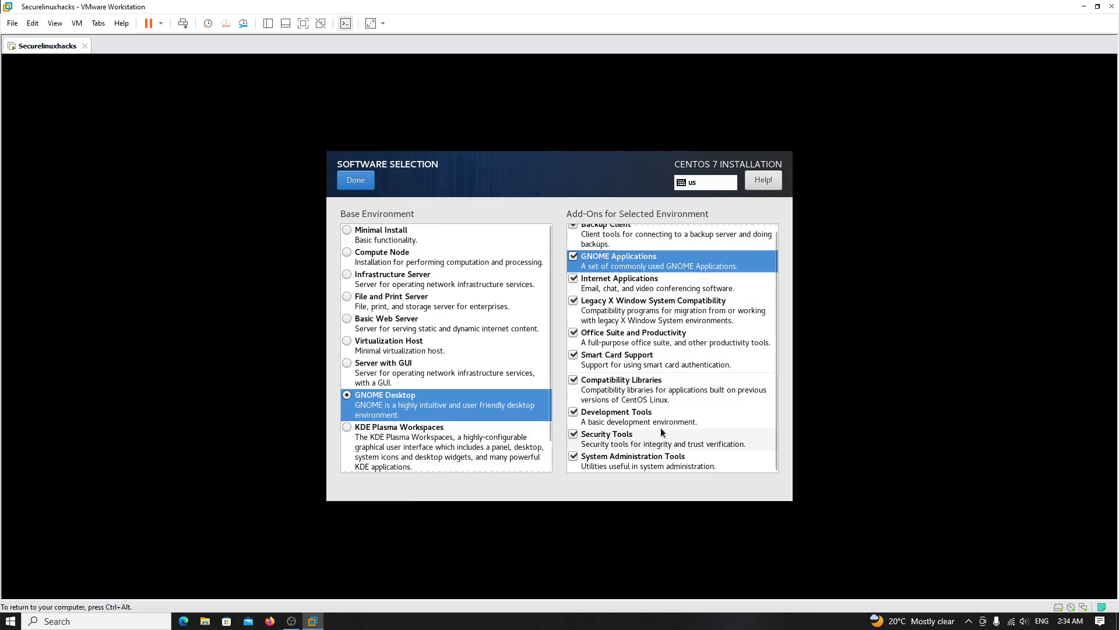
pyautogui.scroll(1, 662, 432)
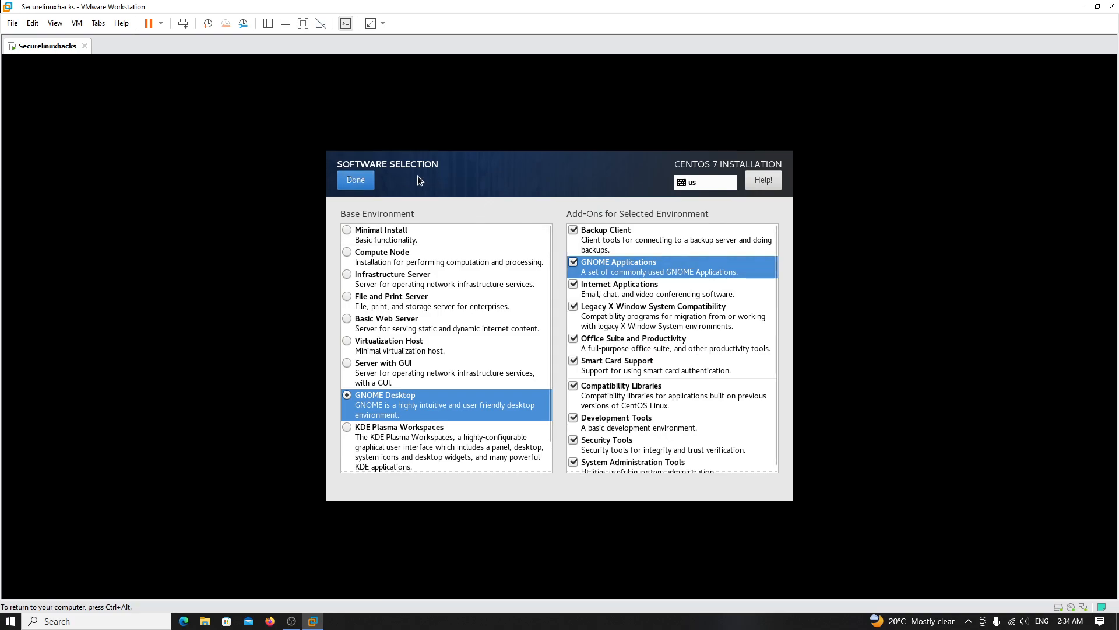
pyautogui.click(356, 181)
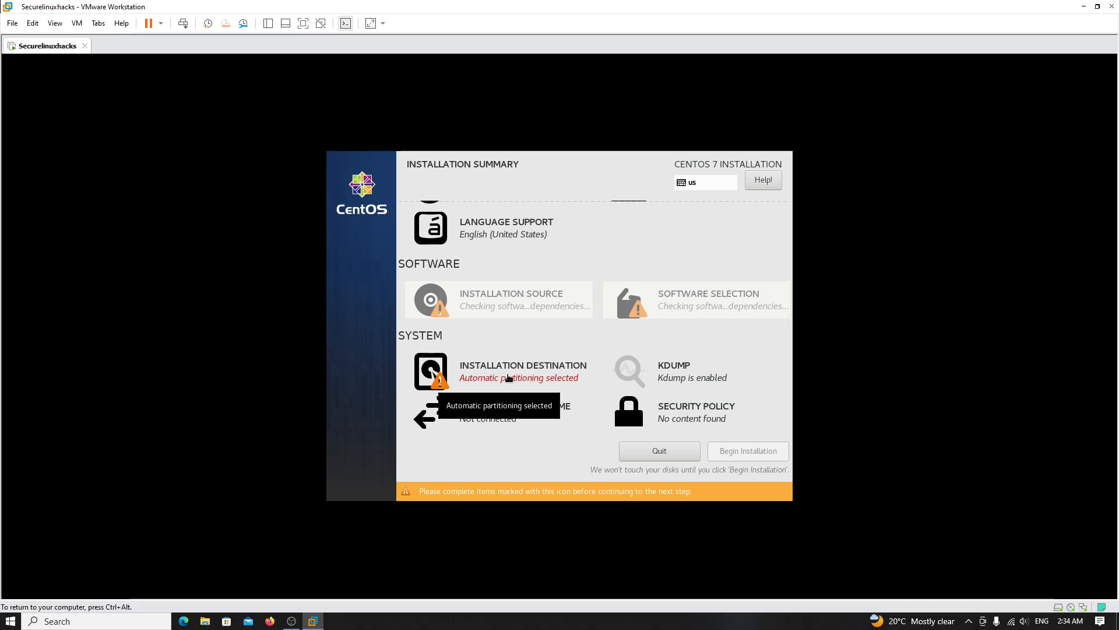
# - Select the 500 GiB disk as Installation Destination with 'I will configure partitioning', then confirm
pyautogui.click(510, 377)
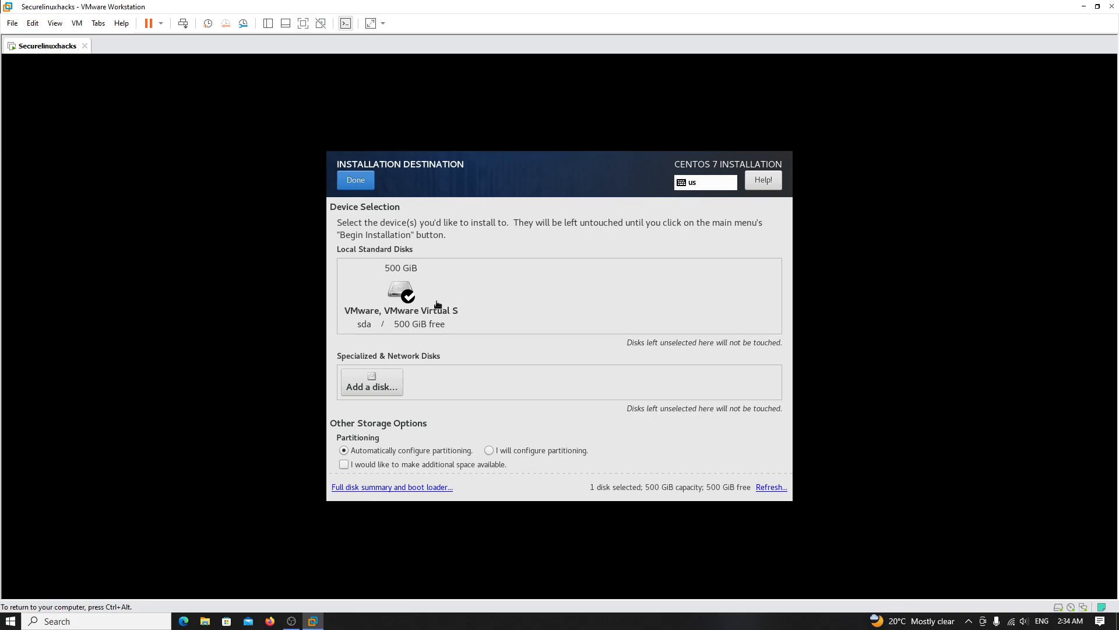
pyautogui.click(407, 292)
pyautogui.scroll(-2, 536, 283)
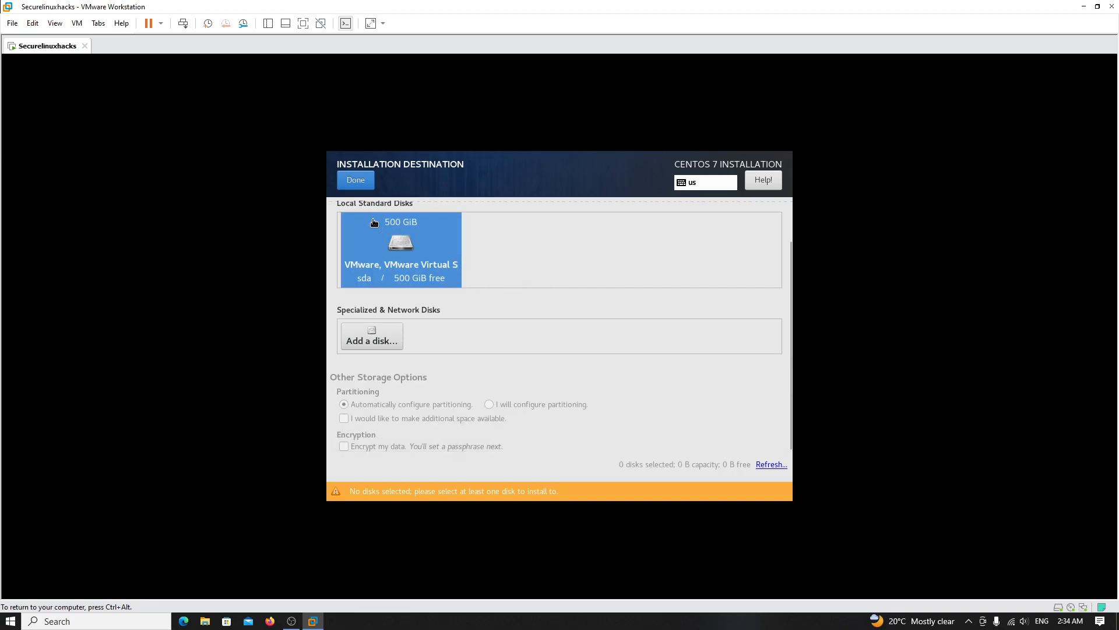
pyautogui.click(356, 180)
pyautogui.scroll(1, 536, 368)
pyautogui.click(510, 386)
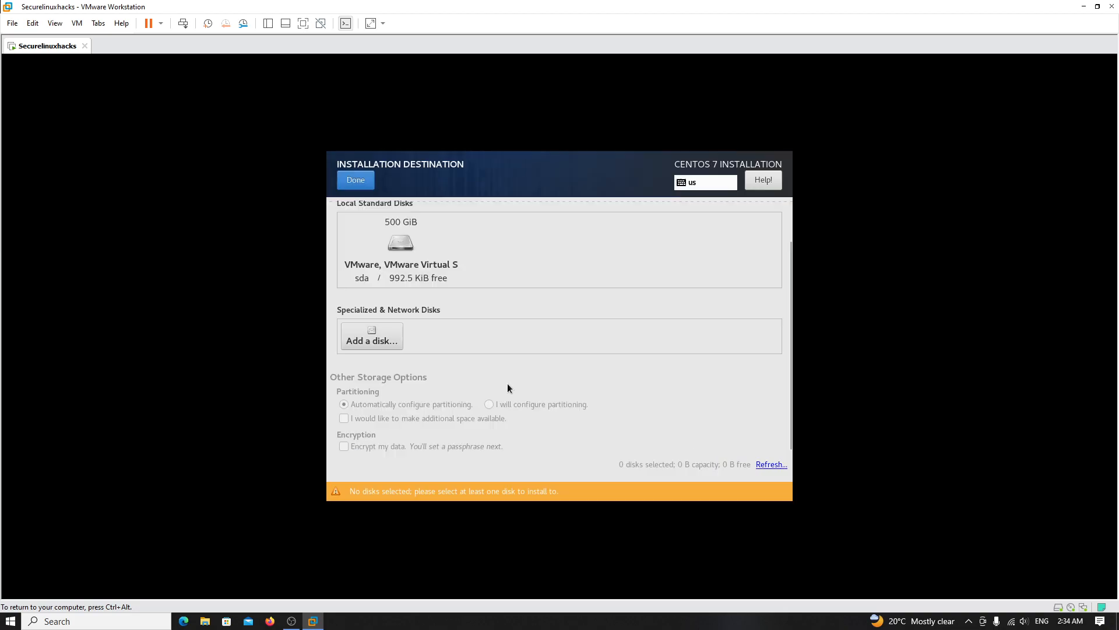
pyautogui.click(408, 259)
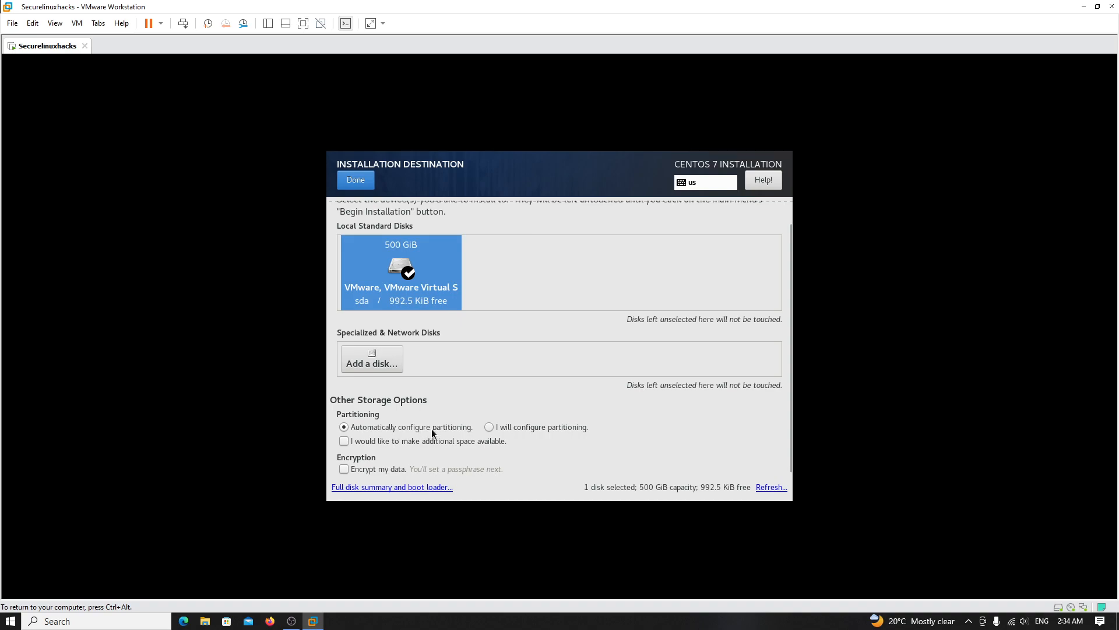
pyautogui.click(423, 260)
pyautogui.click(423, 261)
pyautogui.click(540, 429)
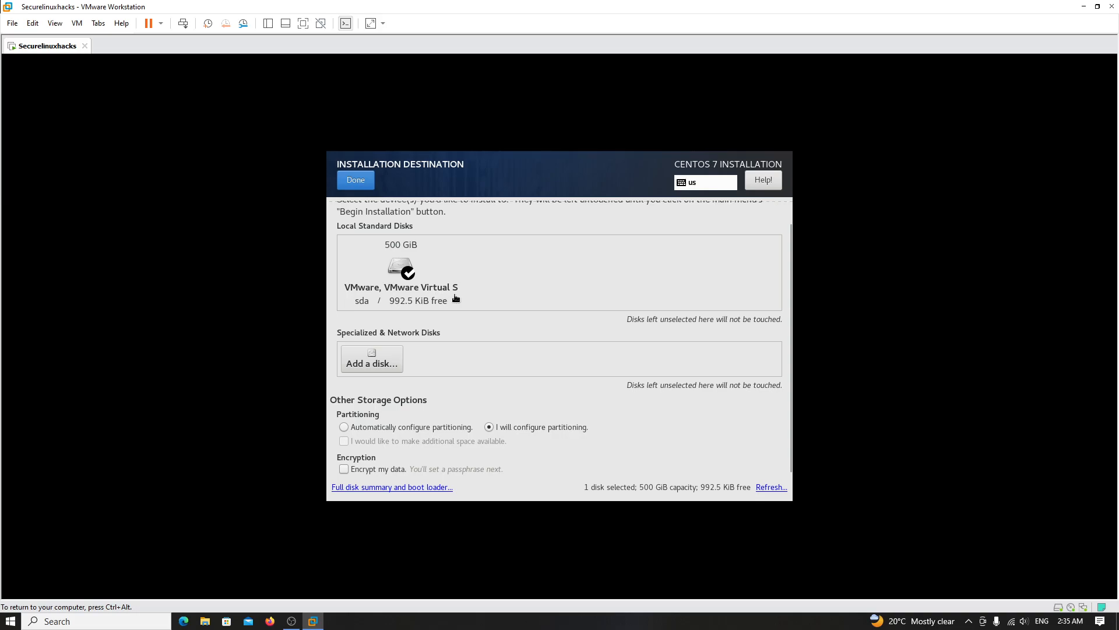
pyautogui.click(355, 186)
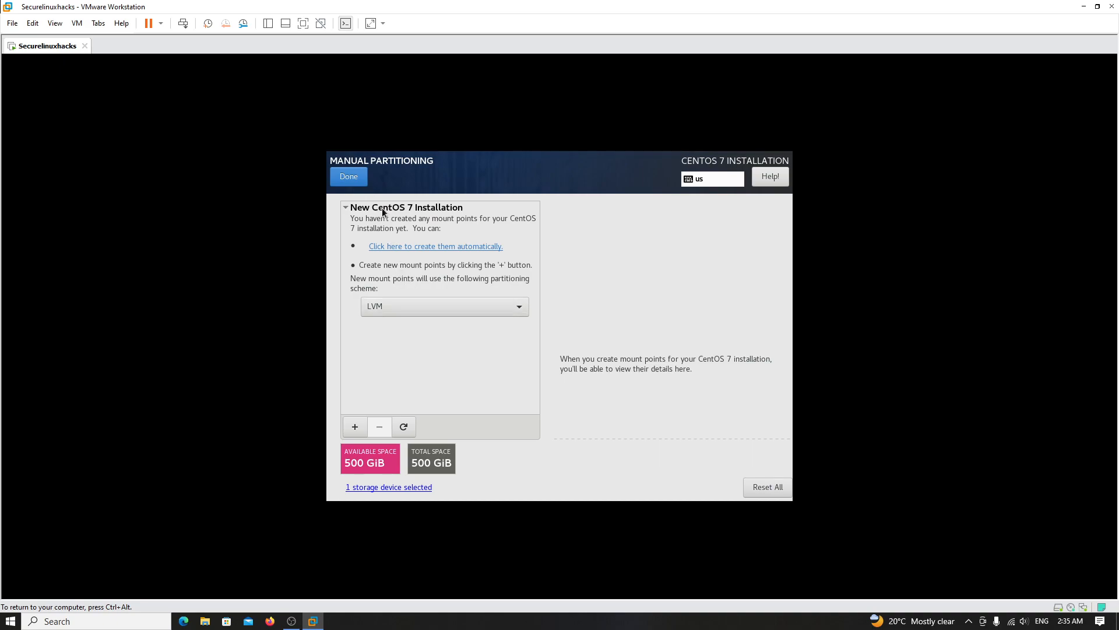
# - Switch the partitioning scheme from LVM to Standard Partition and begin adding a mount point
pyautogui.click(440, 306)
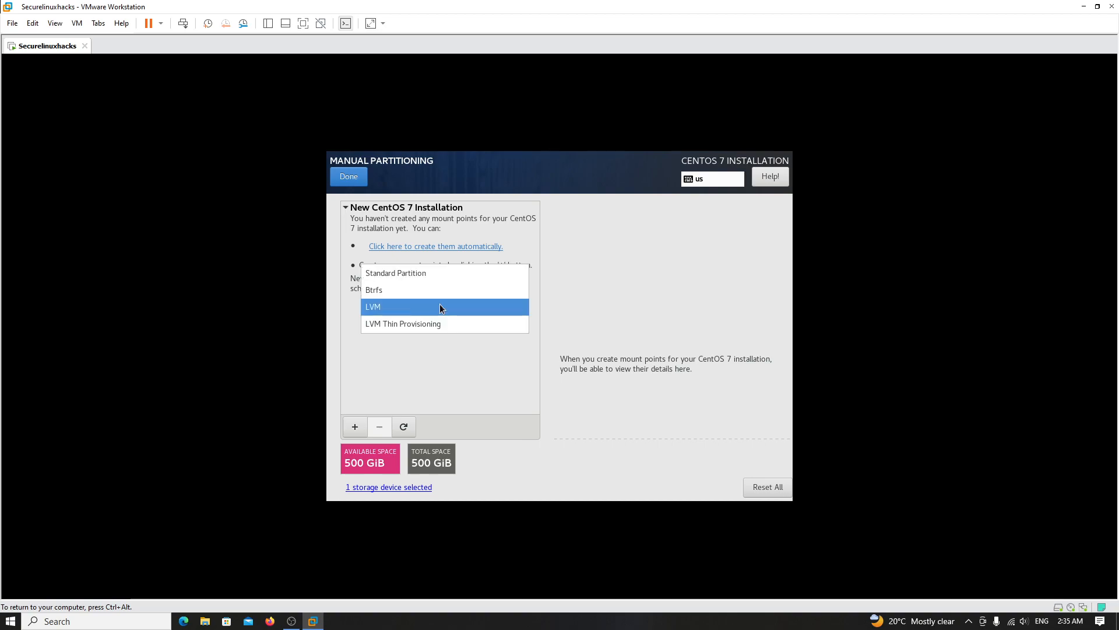
pyautogui.click(428, 272)
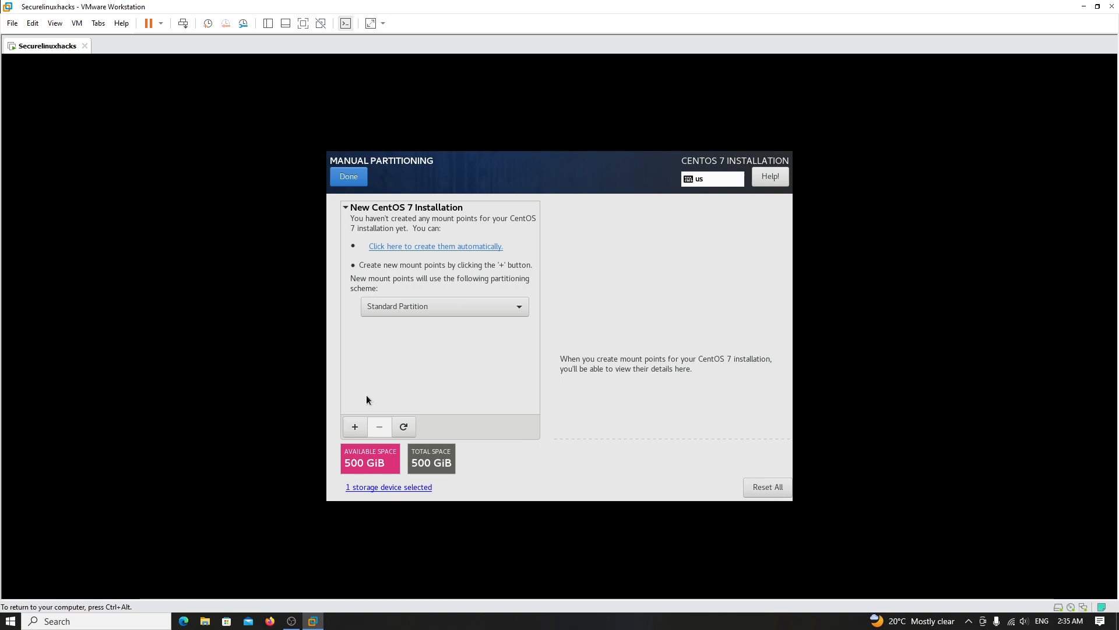
pyautogui.click(355, 427)
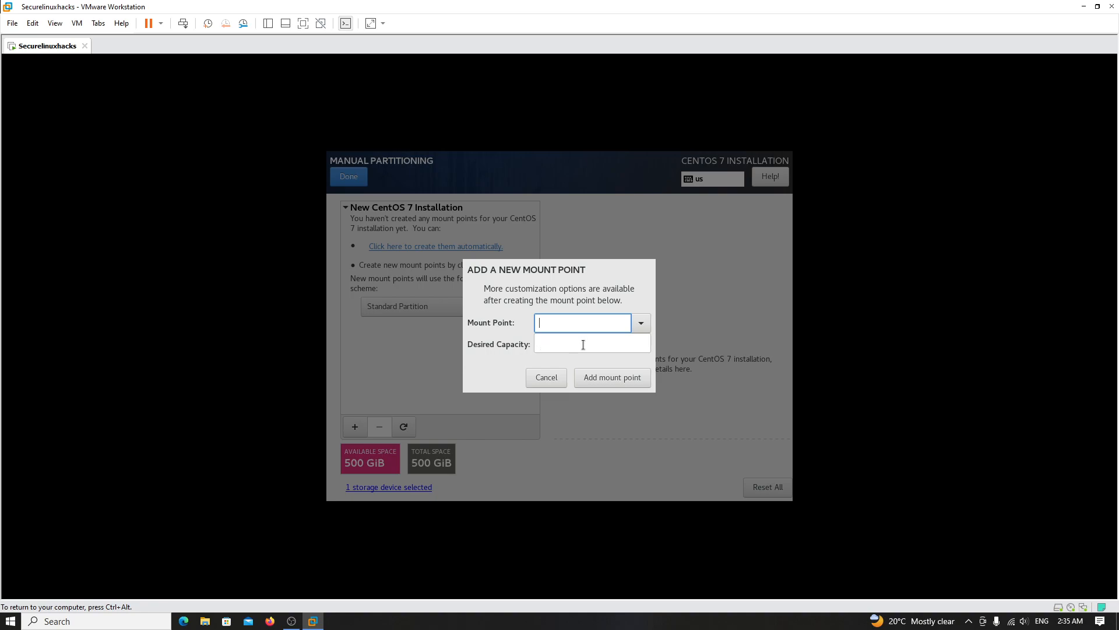
# - Add a biosboot mount point with size 500, creating the 2048 KiB BIOS Boot partition
pyautogui.click(639, 325)
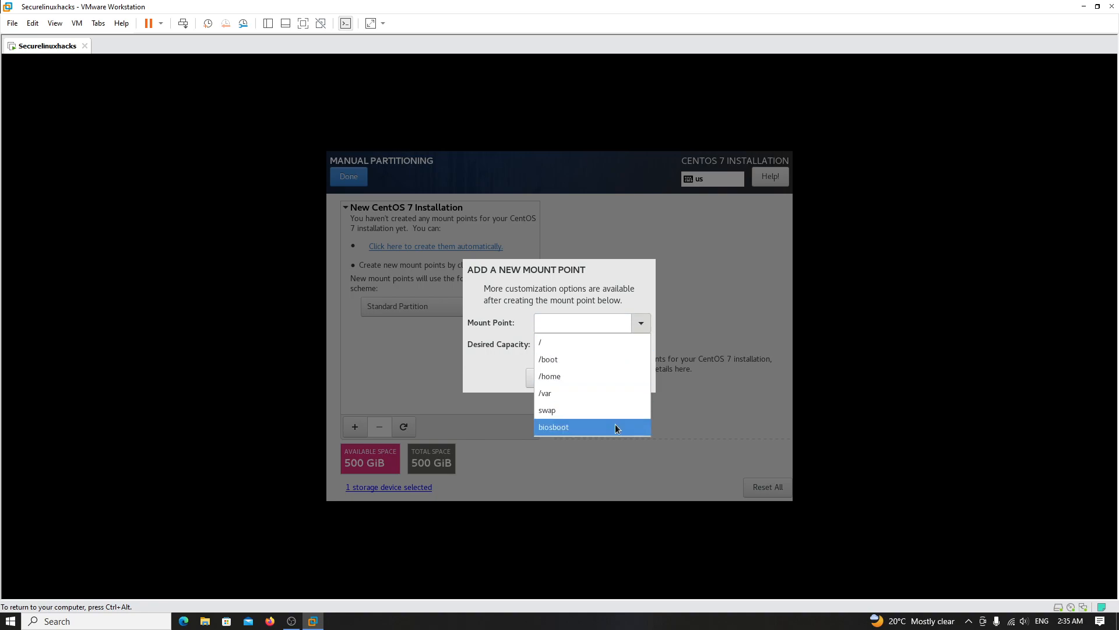
pyautogui.click(600, 428)
pyautogui.click(587, 348)
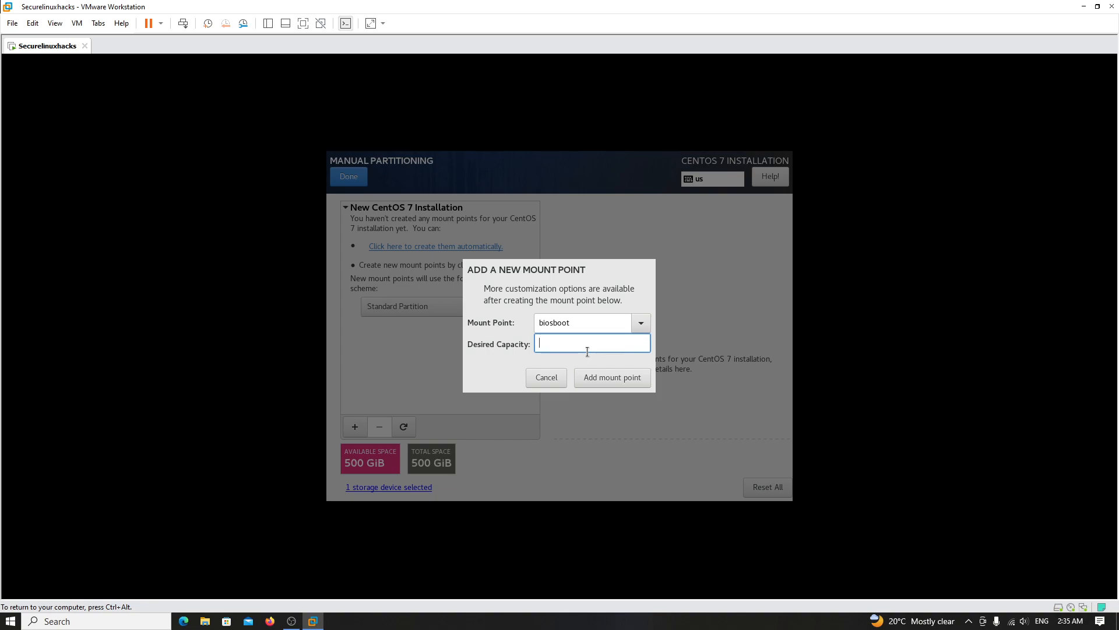
pyautogui.write('500')
pyautogui.click(631, 383)
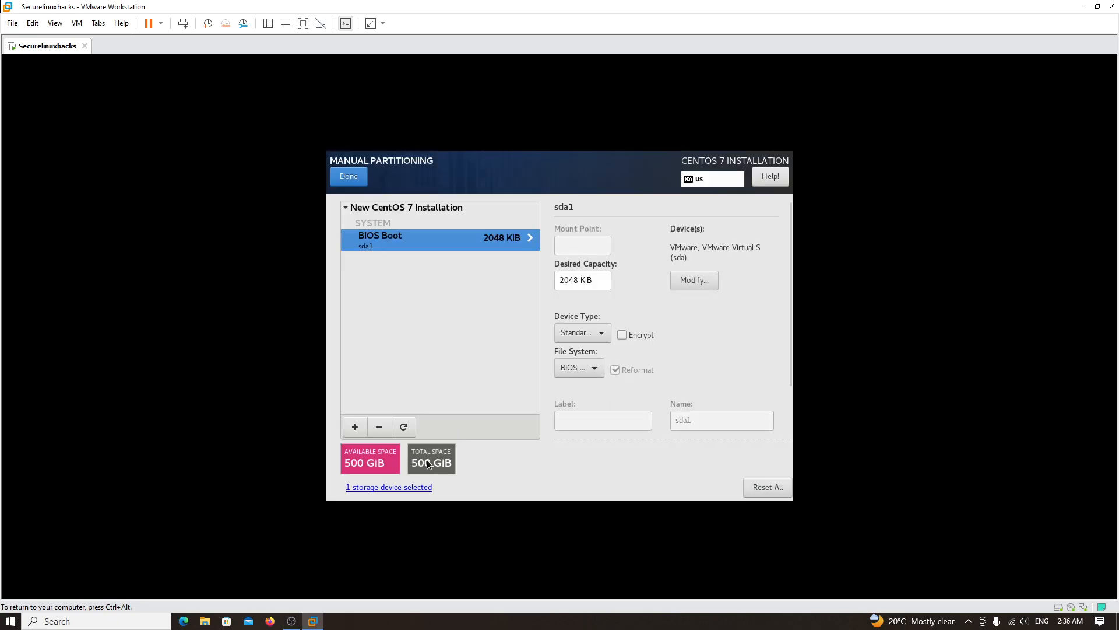
# - Add a /boot mount point with a desired capacity of 1000
pyautogui.click(355, 426)
pyautogui.click(641, 323)
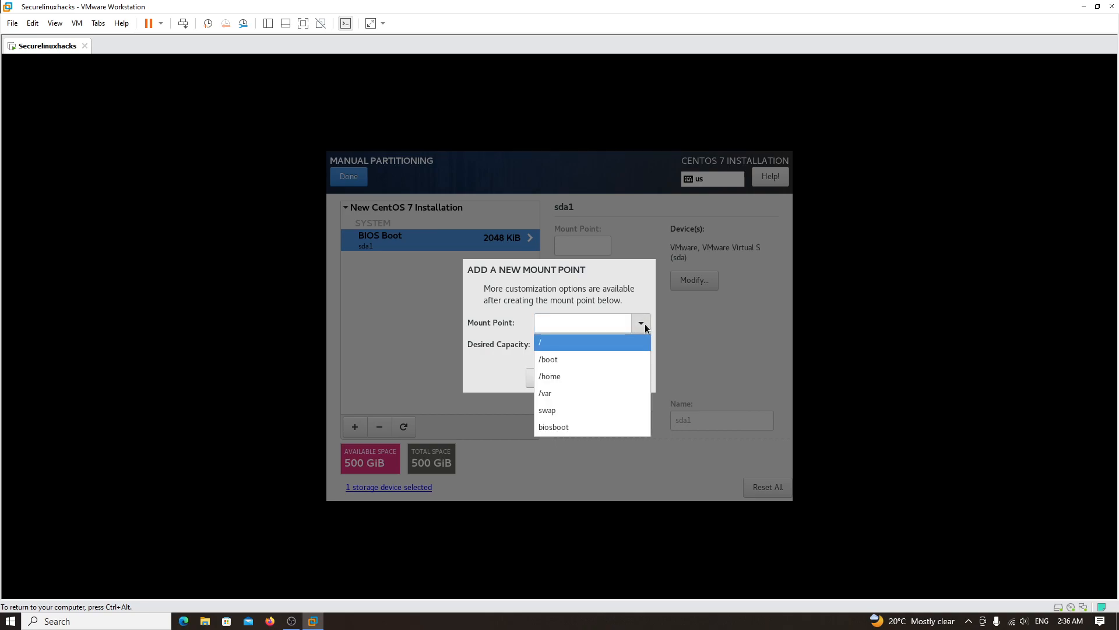
pyautogui.click(594, 358)
pyautogui.click(588, 346)
pyautogui.write('100')
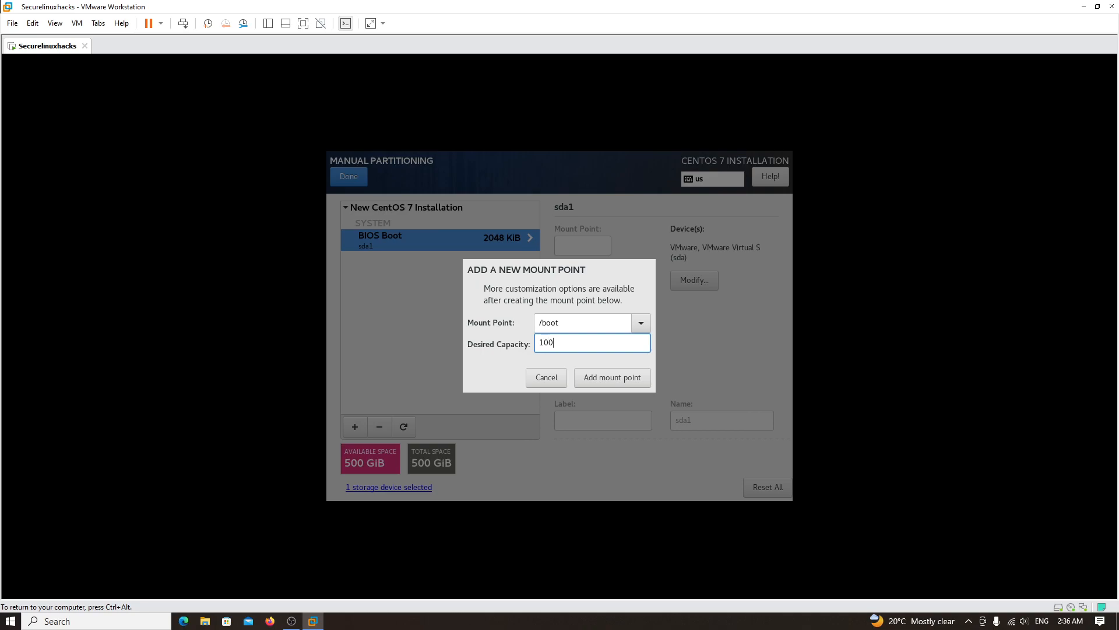
pyautogui.write('0')
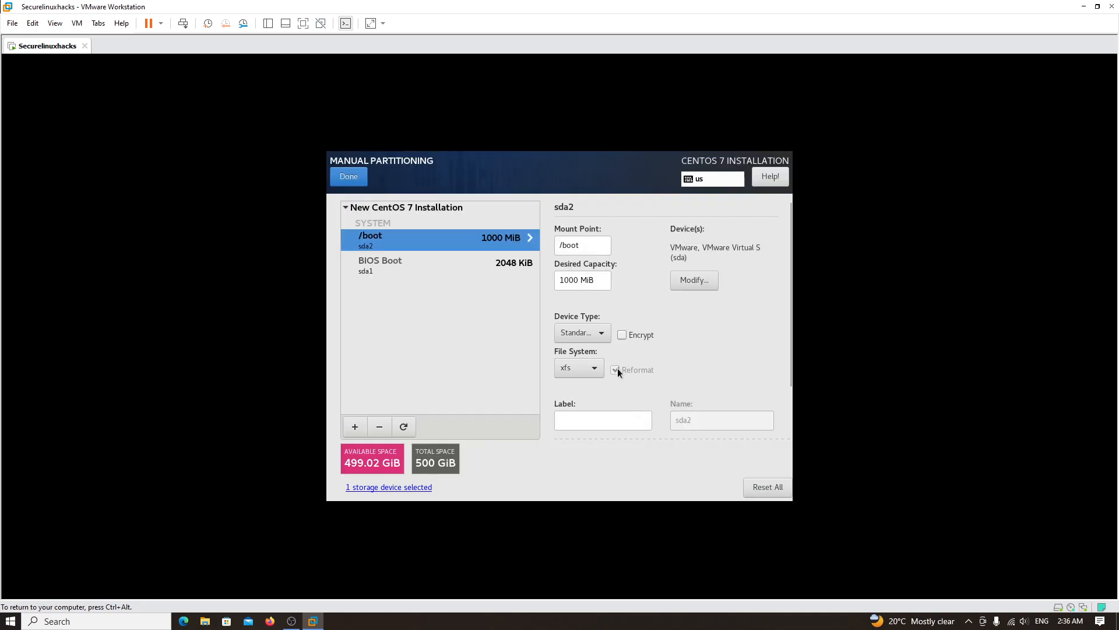
# - Format /boot as ext4 and add a 4000 MiB swap partition (sda3)
pyautogui.click(590, 367)
pyautogui.click(569, 284)
pyautogui.click(355, 427)
pyautogui.click(640, 319)
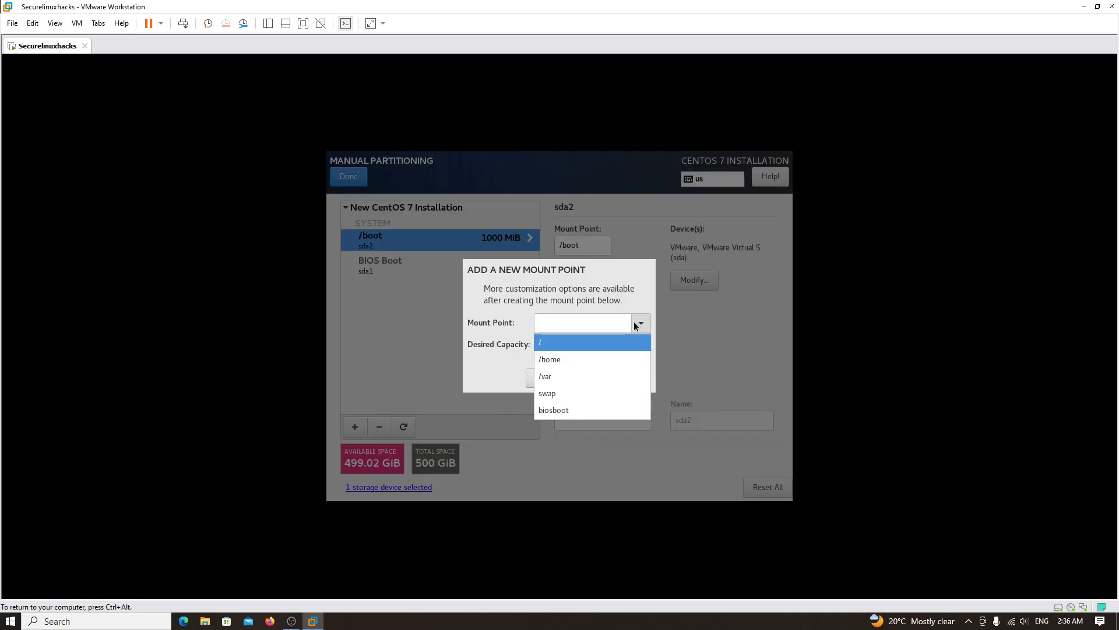
pyautogui.click(578, 394)
pyautogui.click(578, 345)
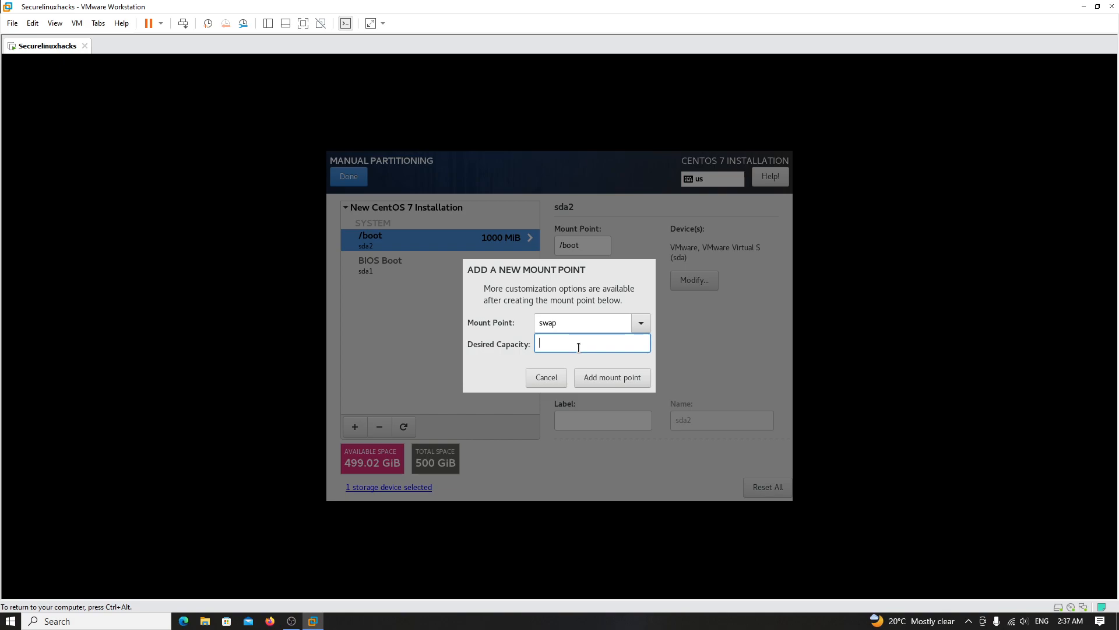
pyautogui.write('4000')
pyautogui.moveTo(564, 322); pyautogui.dragTo(513, 322)
pyautogui.click(598, 380)
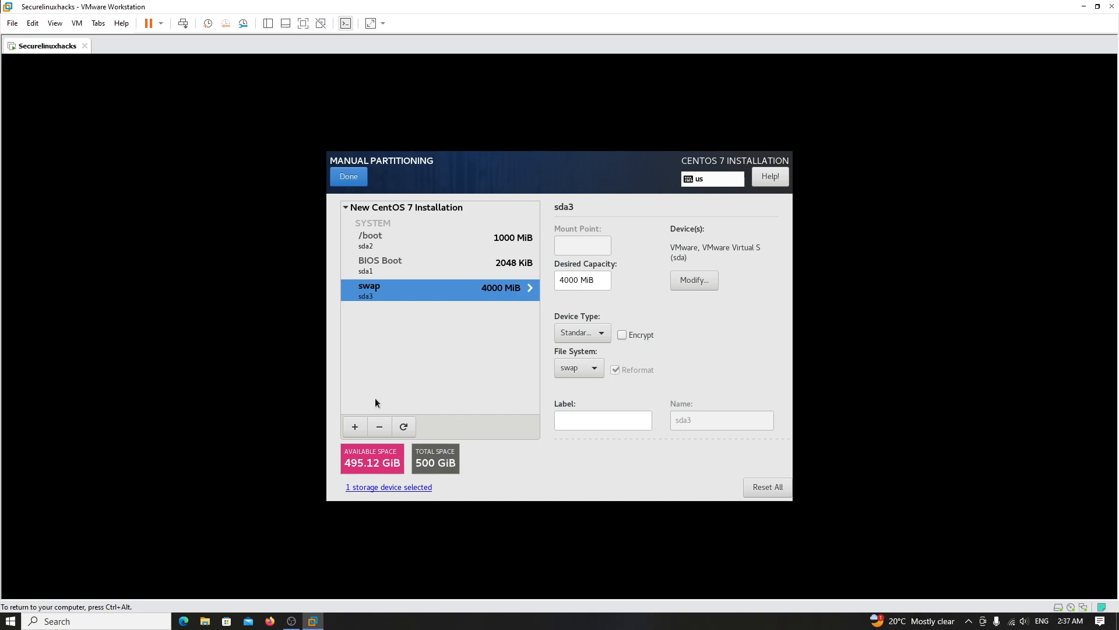
# - Start a new / mount point with a desired capacity of 500000
pyautogui.click(353, 426)
pyautogui.click(640, 323)
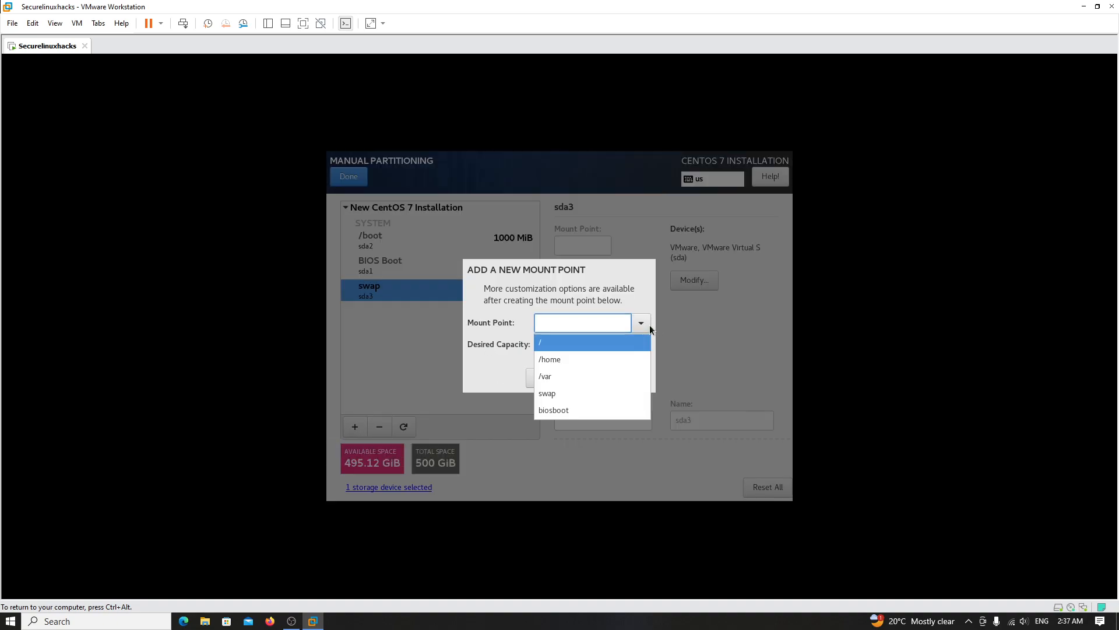
pyautogui.click(608, 347)
pyautogui.click(566, 345)
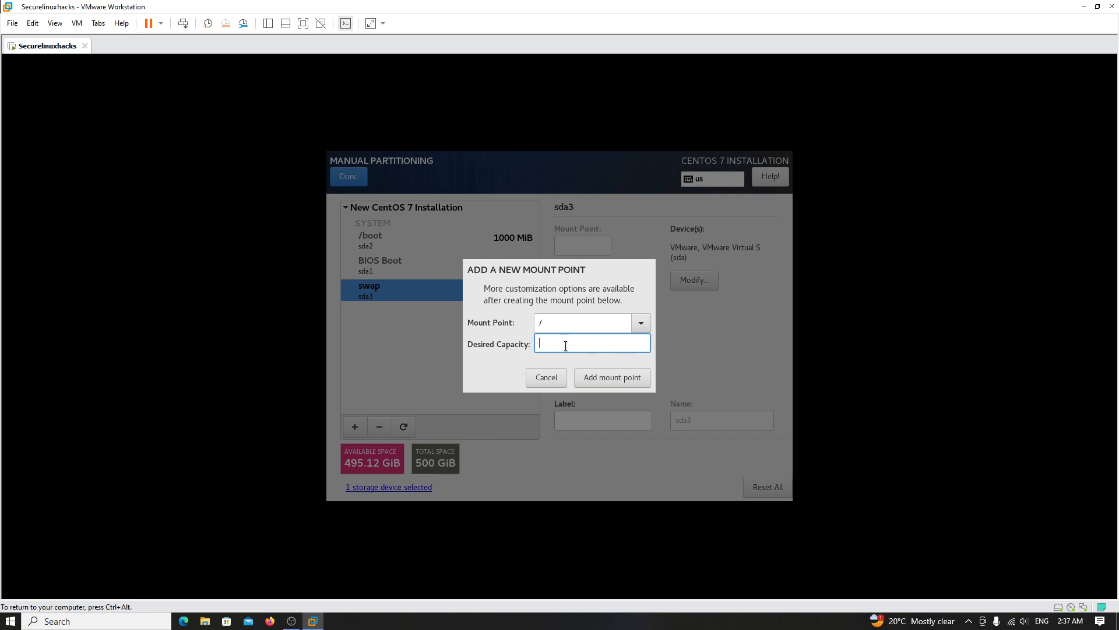
pyautogui.write('500000')
# - Correct the capacity value and add the / mount point as a 488.28 GiB root partition
pyautogui.click(554, 321)
pyautogui.moveTo(592, 320); pyautogui.dragTo(451, 309)
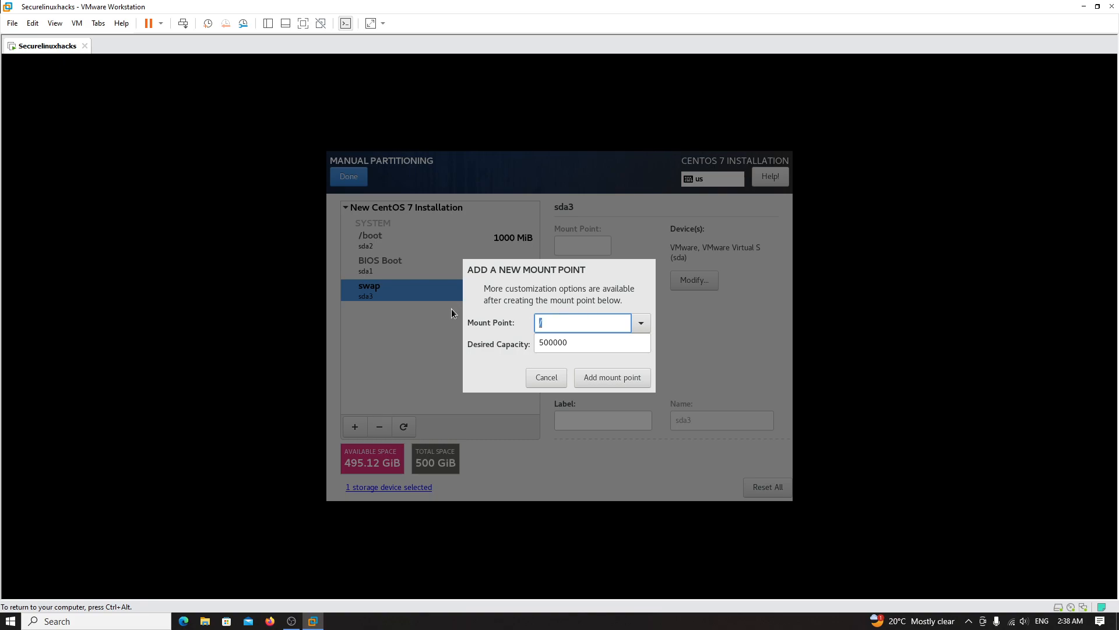
pyautogui.moveTo(589, 343); pyautogui.dragTo(497, 343)
pyautogui.click(580, 345)
pyautogui.moveTo(579, 345); pyautogui.dragTo(464, 340)
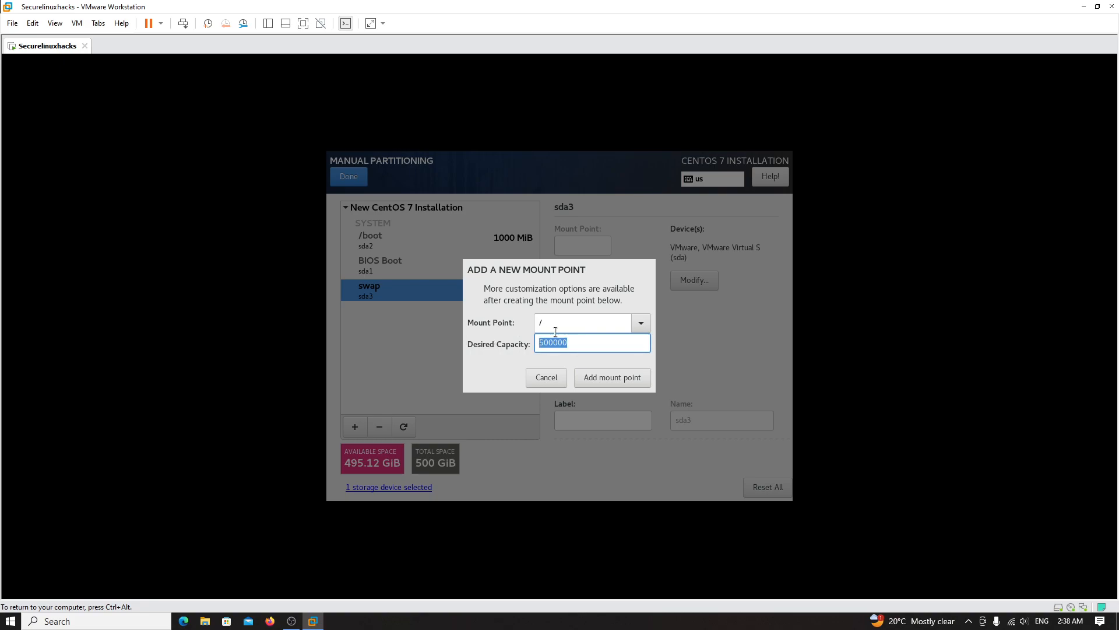
pyautogui.moveTo(582, 335); pyautogui.dragTo(499, 341)
pyautogui.click(581, 343)
pyautogui.write('0000')
pyautogui.press('BackSpace')
pyautogui.press('BackSpace')
pyautogui.press('BackSpace')
pyautogui.press('BackSpace')
pyautogui.click(589, 371)
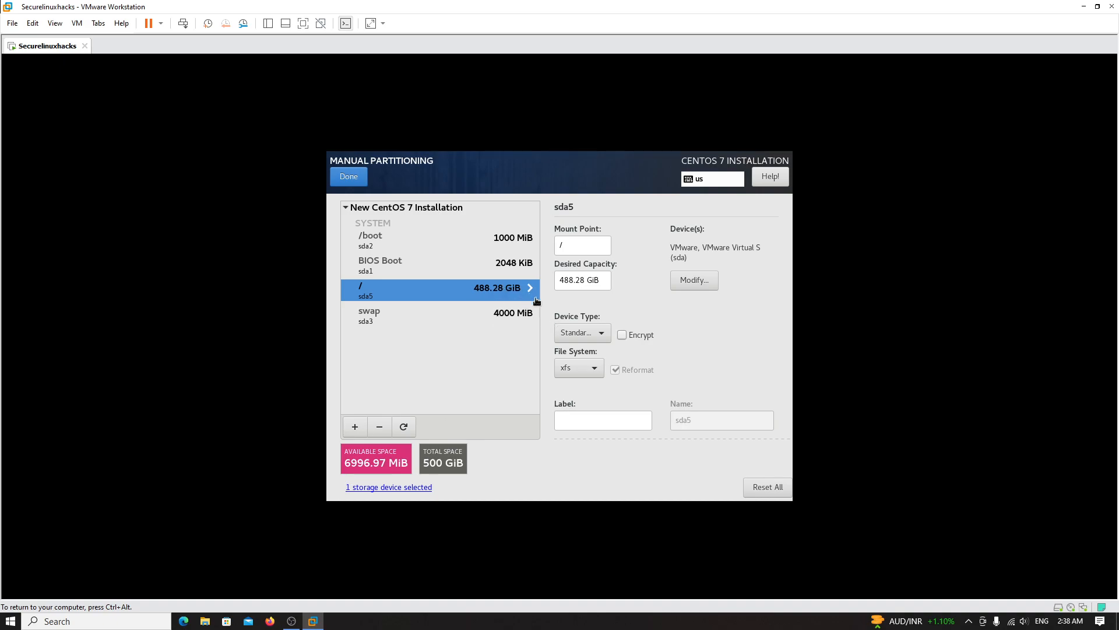
# - Delete the / and /boot partitions, then recreate /boot at 1000 MiB with ext4
pyautogui.click(379, 426)
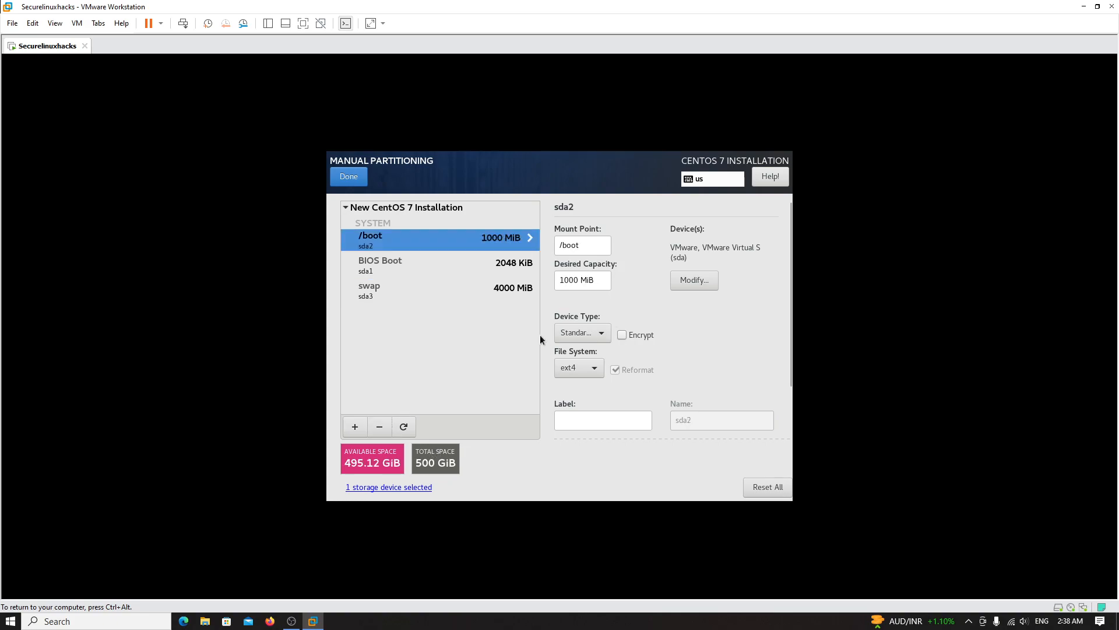
pyautogui.click(373, 425)
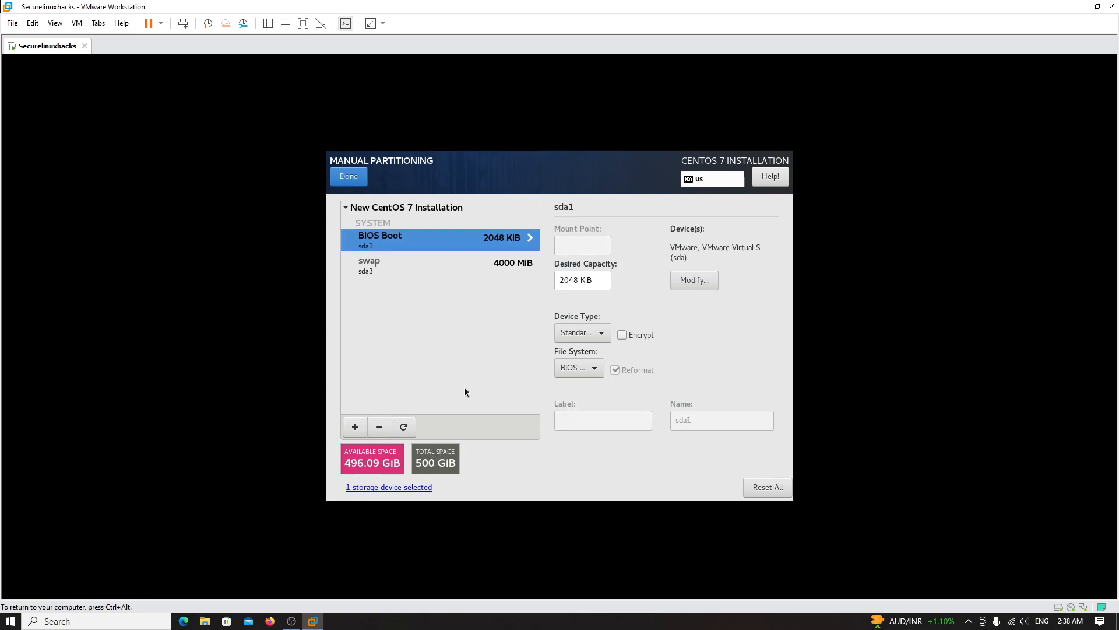
pyautogui.click(357, 426)
pyautogui.click(641, 323)
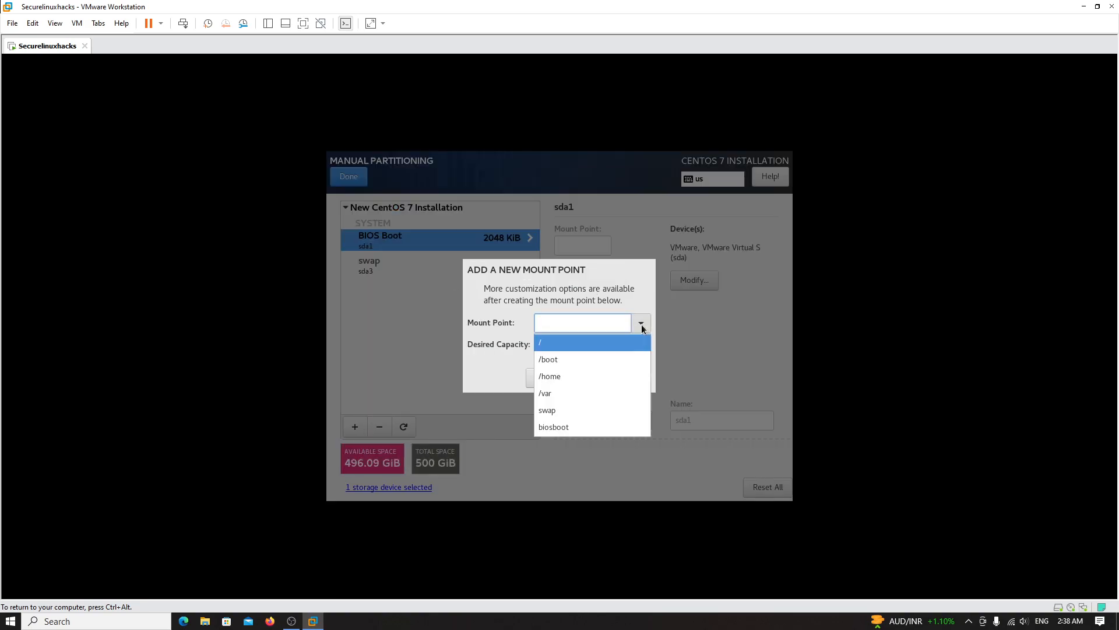
pyautogui.click(563, 359)
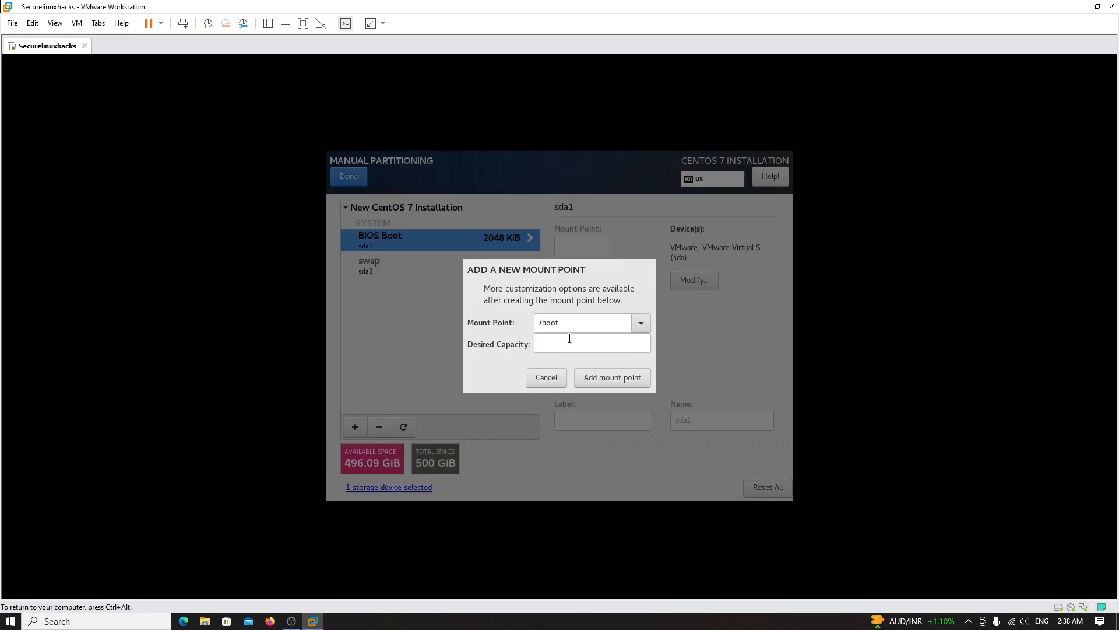
pyautogui.click(569, 340)
pyautogui.write('1000')
pyautogui.click(596, 376)
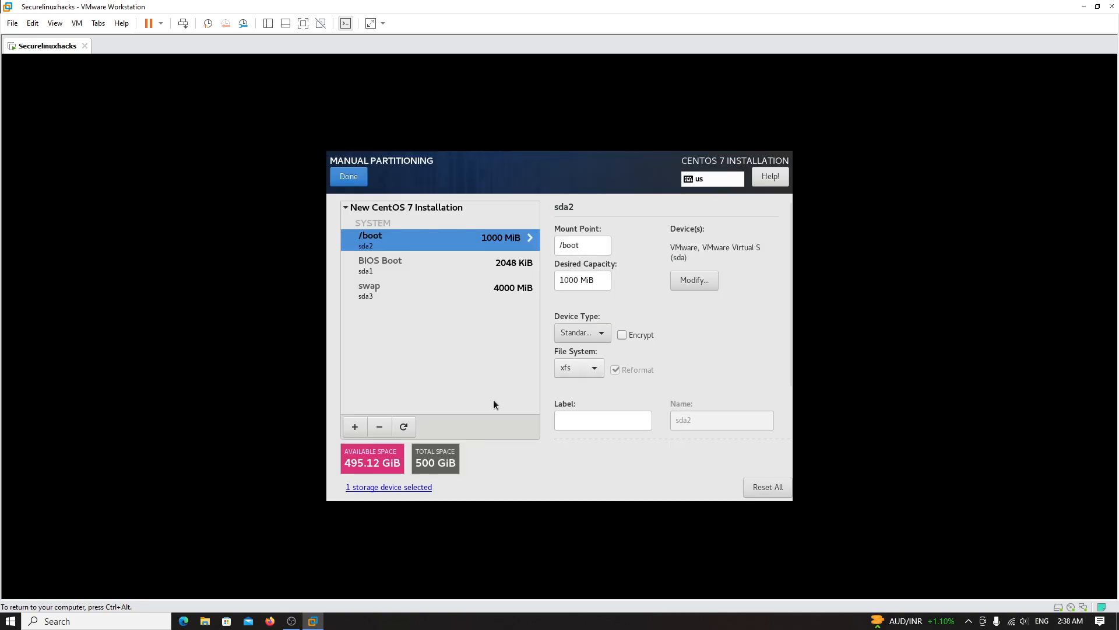
pyautogui.click(600, 369)
pyautogui.click(583, 283)
# - Add the / mount point using all remaining space, giving 495.11 GiB
pyautogui.click(355, 427)
pyautogui.click(642, 323)
pyautogui.click(610, 337)
pyautogui.click(598, 341)
pyautogui.write('96961265262626')
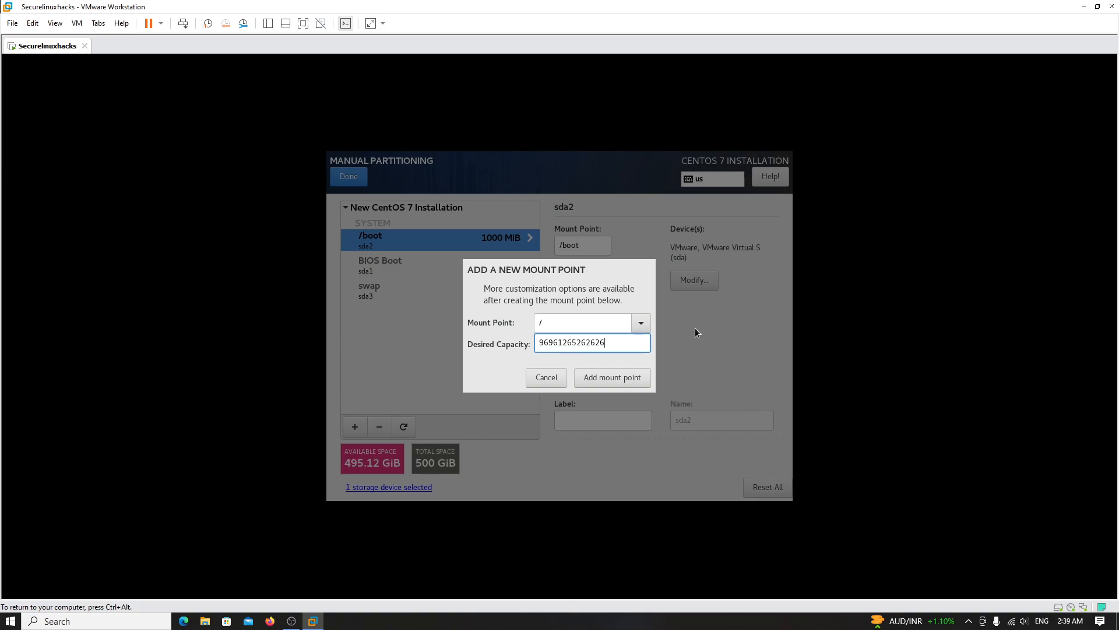
pyautogui.click(635, 376)
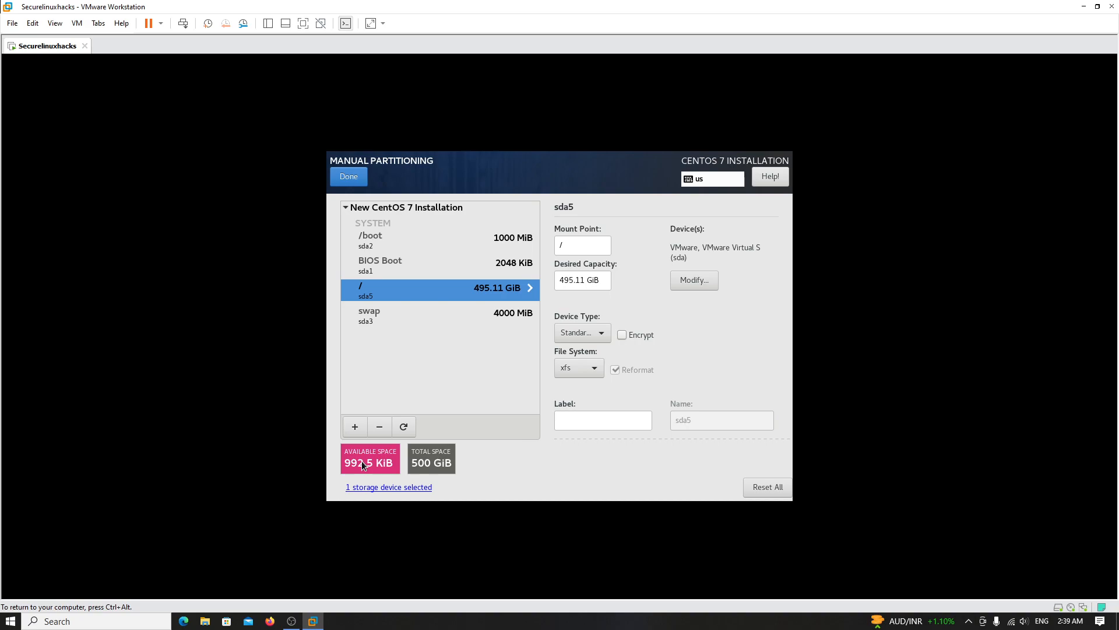
# - Switch the / file system to ext4 and accept the partitioning changes
pyautogui.click(587, 367)
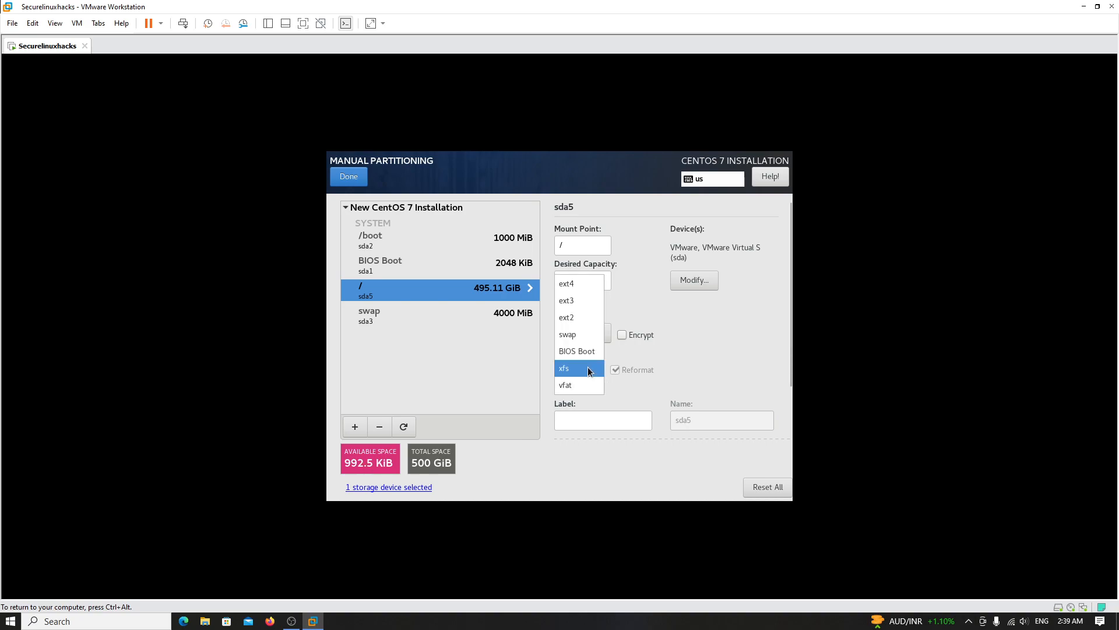
pyautogui.click(586, 282)
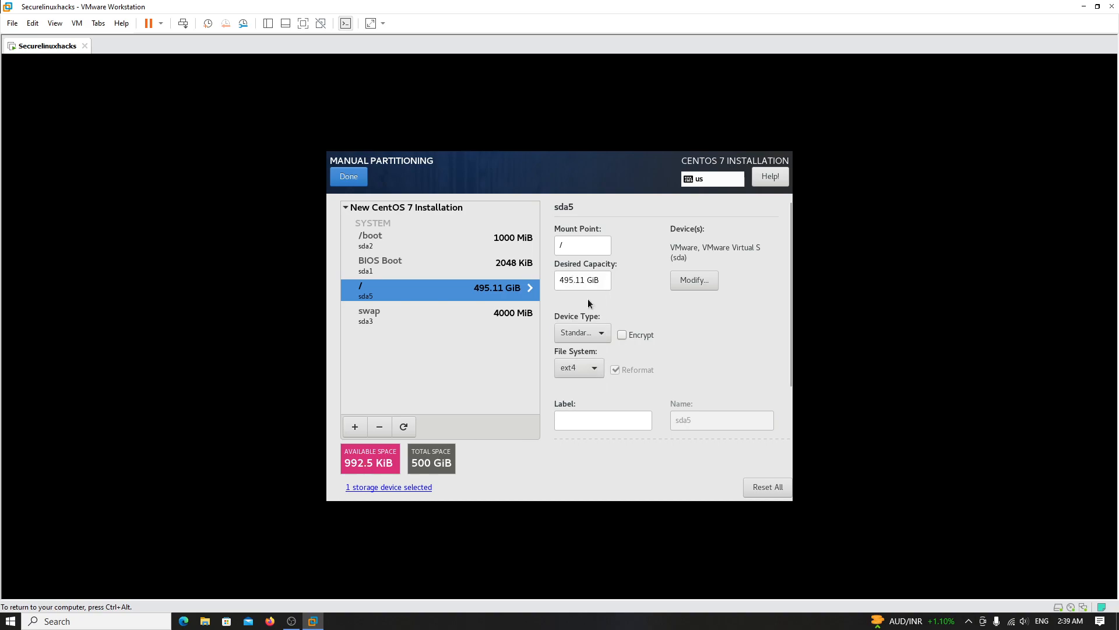
pyautogui.click(349, 175)
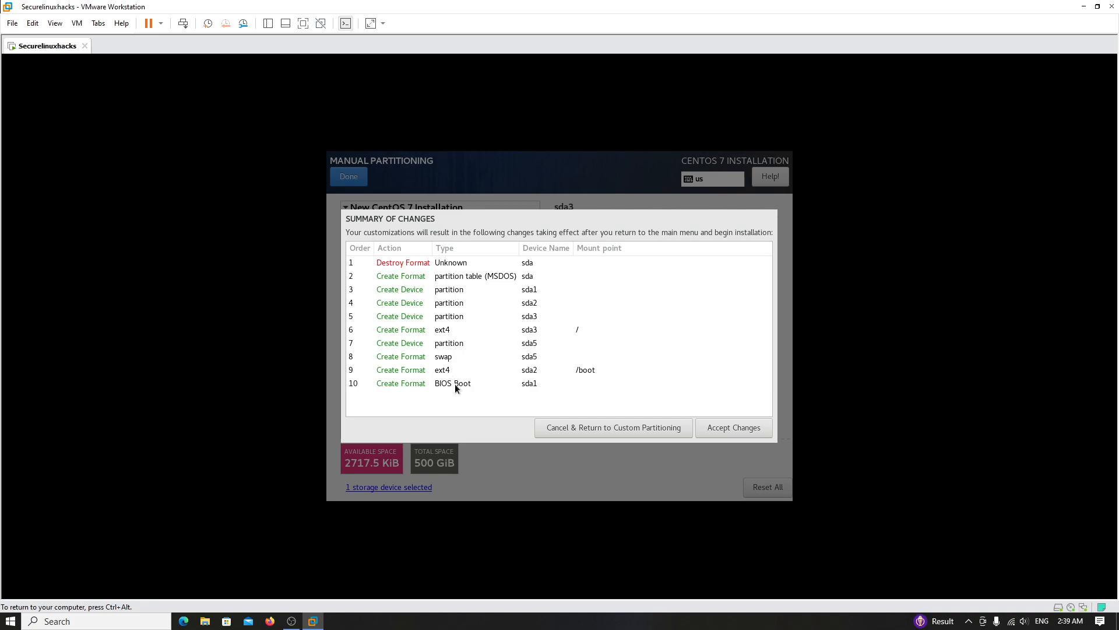
pyautogui.click(722, 429)
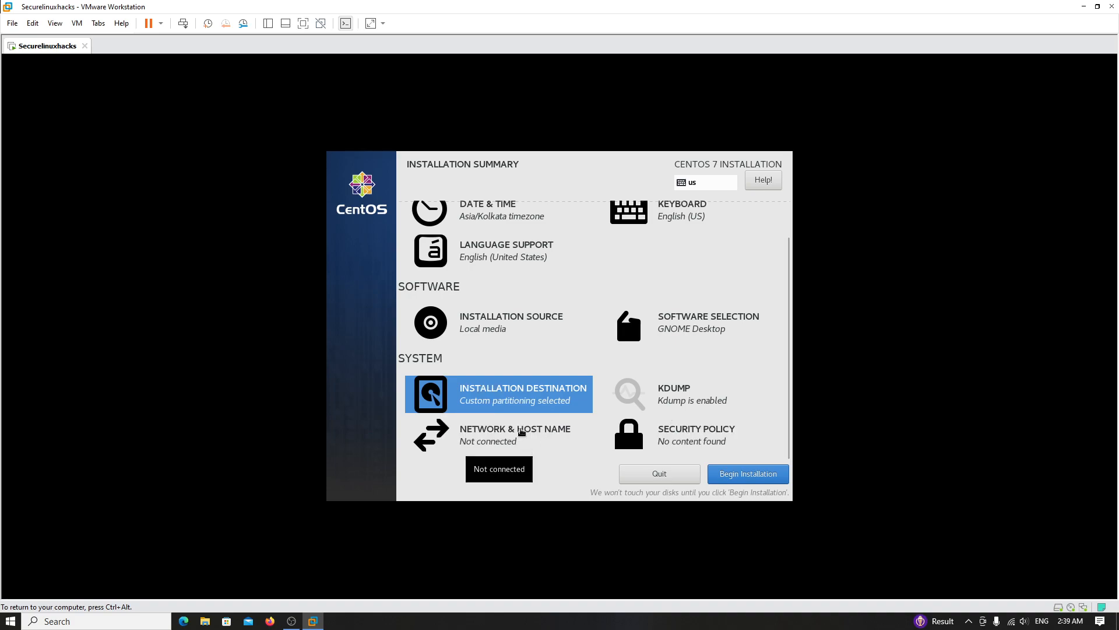
pyautogui.click(519, 435)
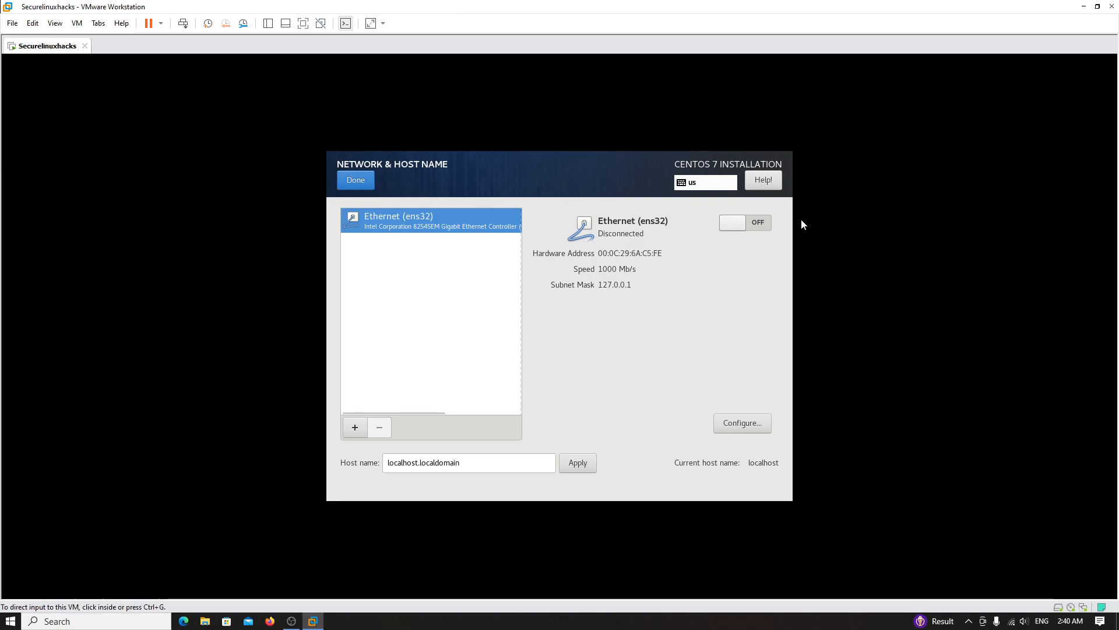
# - Turn on Ethernet ens32 and apply the host name securelinuxhacks.com
pyautogui.click(742, 222)
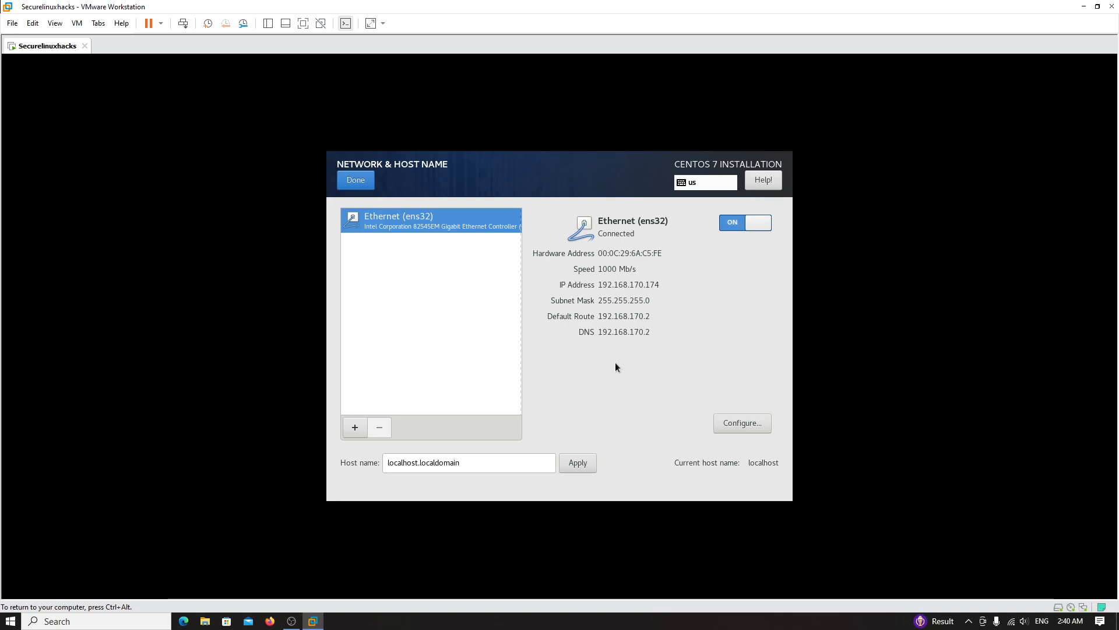
pyautogui.moveTo(483, 462); pyautogui.dragTo(349, 464)
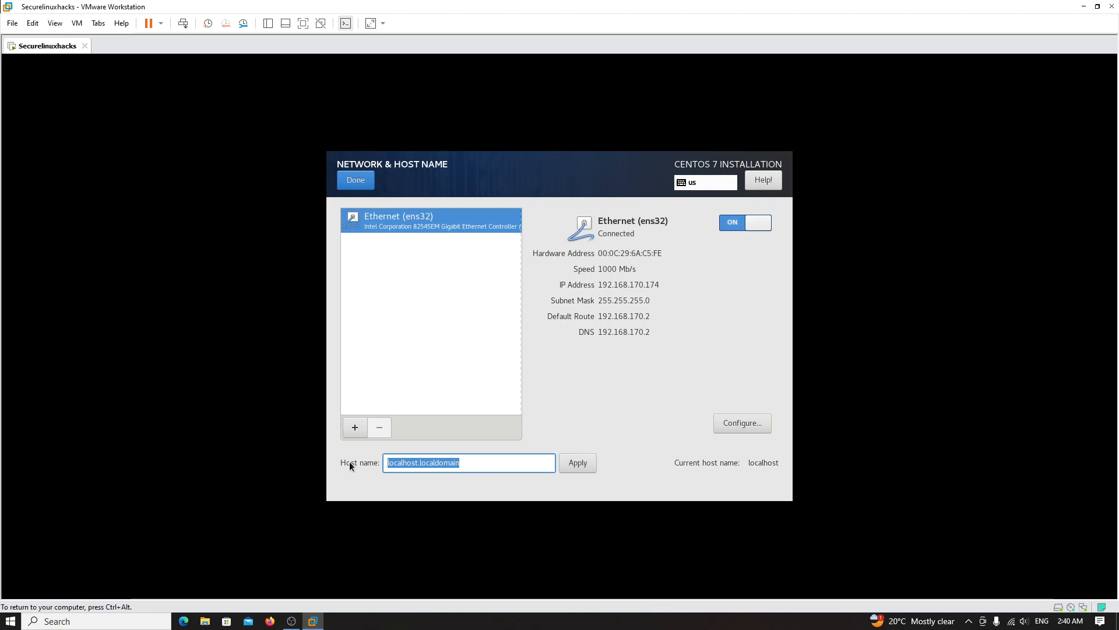
pyautogui.write('securel')
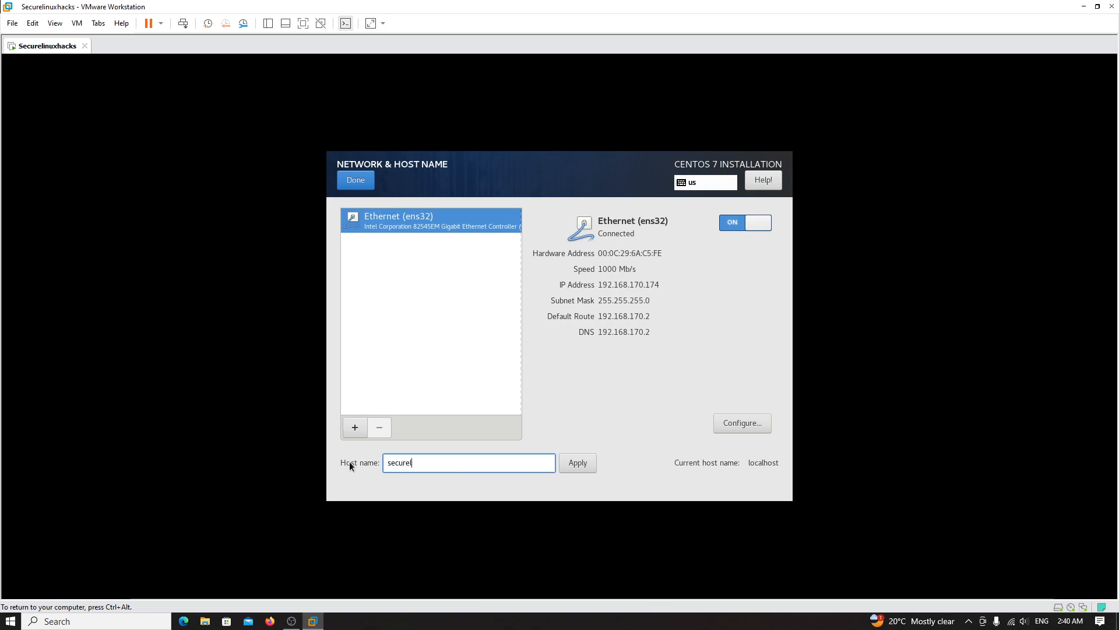
pyautogui.write('inuxhacks.c0m,')
pyautogui.press('BackSpace')
pyautogui.press('BackSpace')
pyautogui.press('BackSpace')
pyautogui.write('om')
pyautogui.hotkey('ctrl', 'alt')
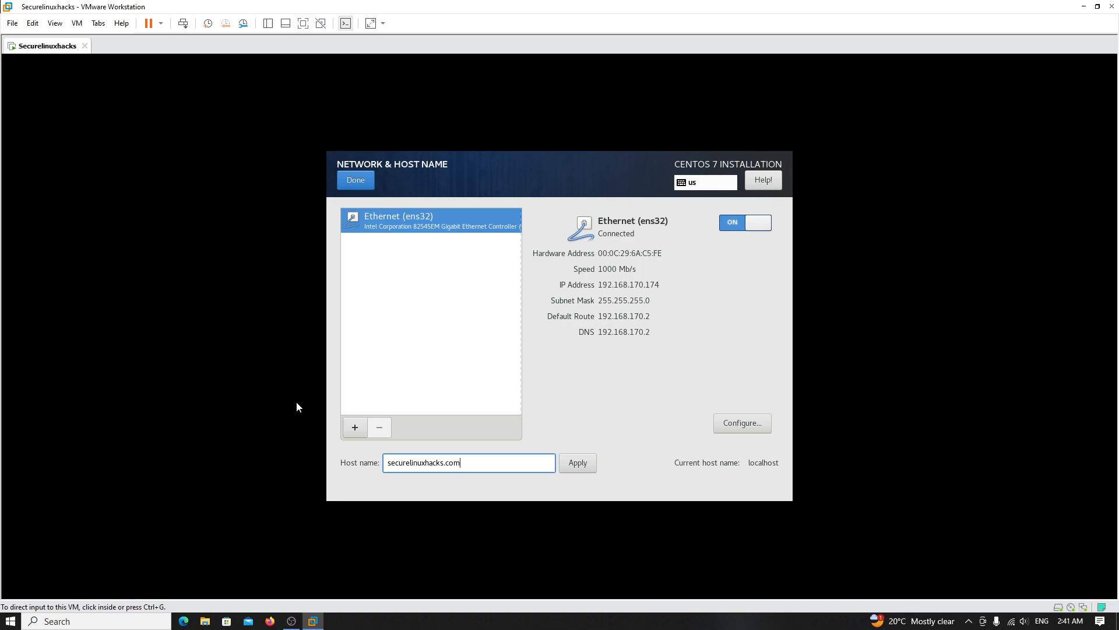
pyautogui.click(292, 408)
pyautogui.click(575, 462)
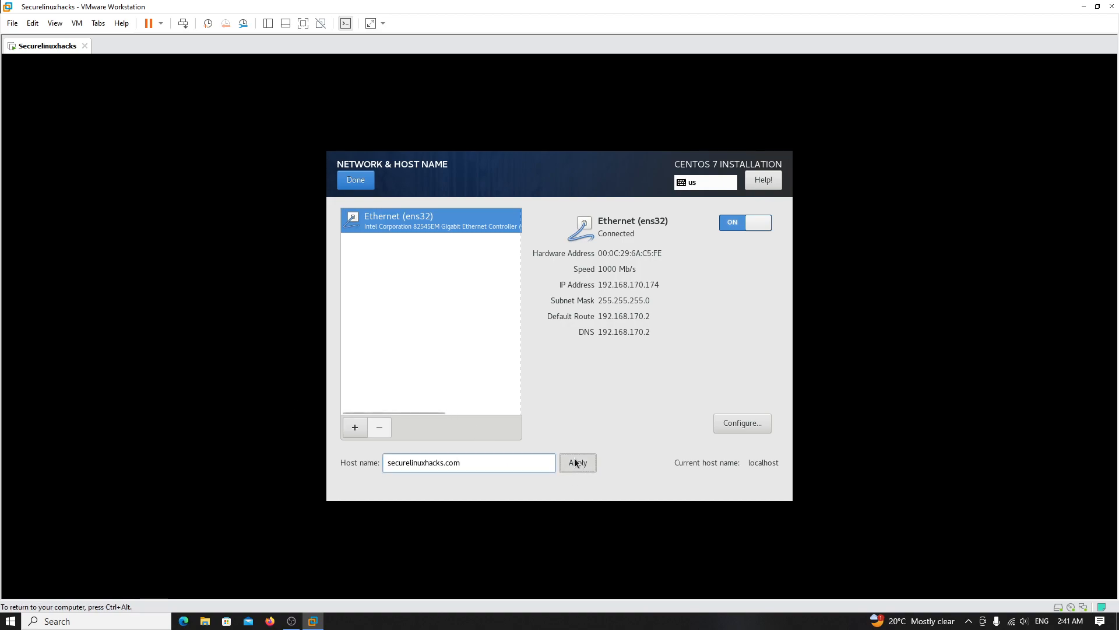
pyautogui.click(355, 182)
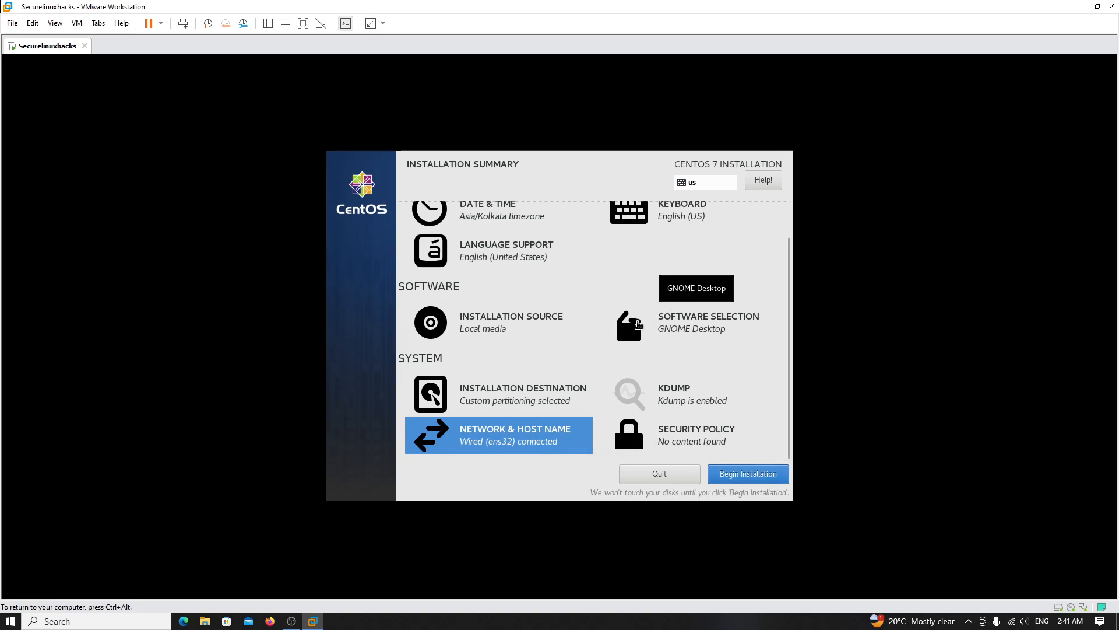
# - Begin the CentOS installation from the Installation Summary
pyautogui.click(735, 483)
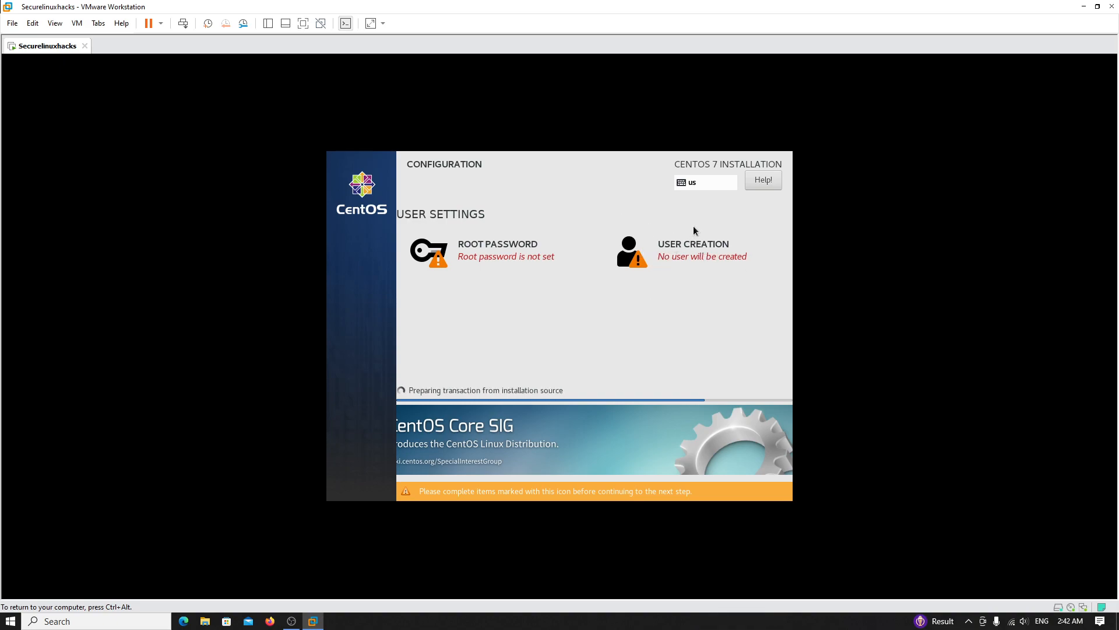
# - Set the root password in both fields and accept the short-password warning
pyautogui.click(477, 254)
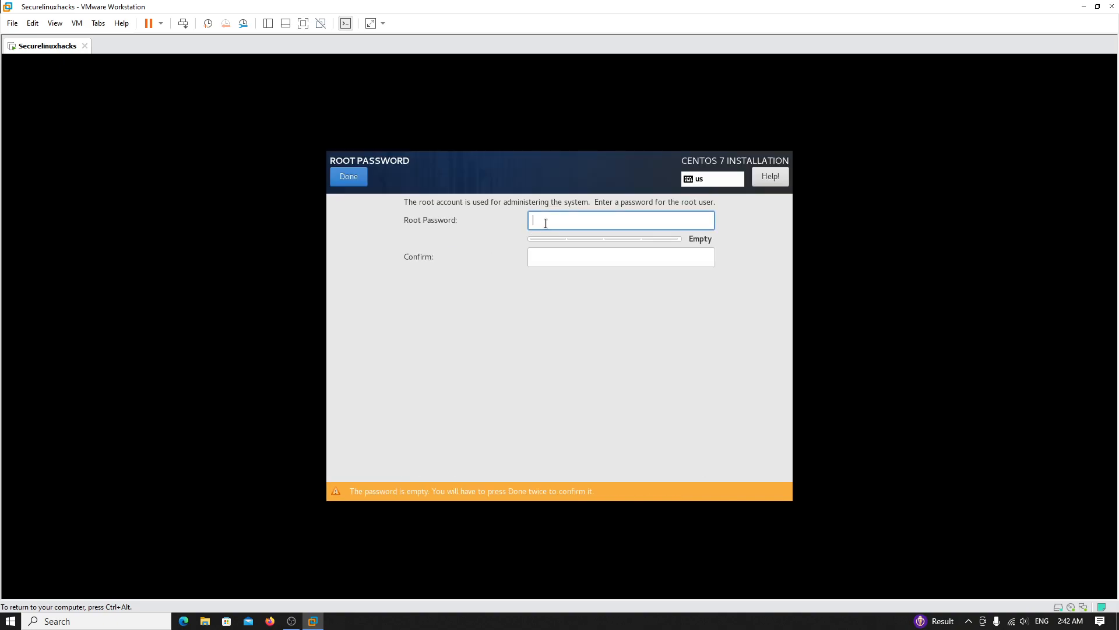
pyautogui.write('admin')
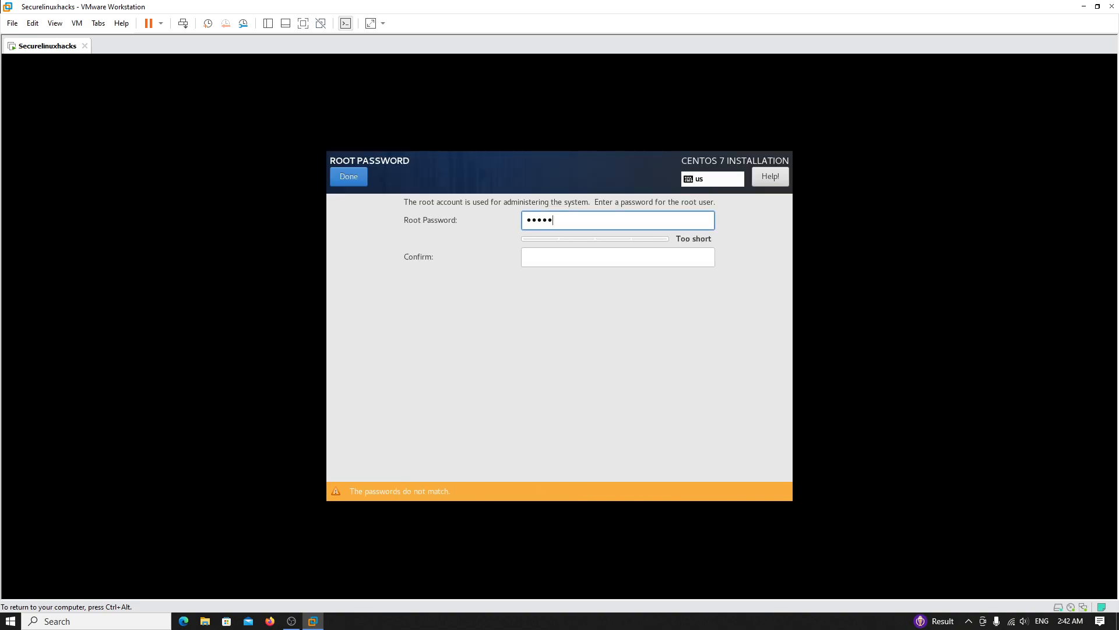
pyautogui.click(595, 256)
pyautogui.write('adm')
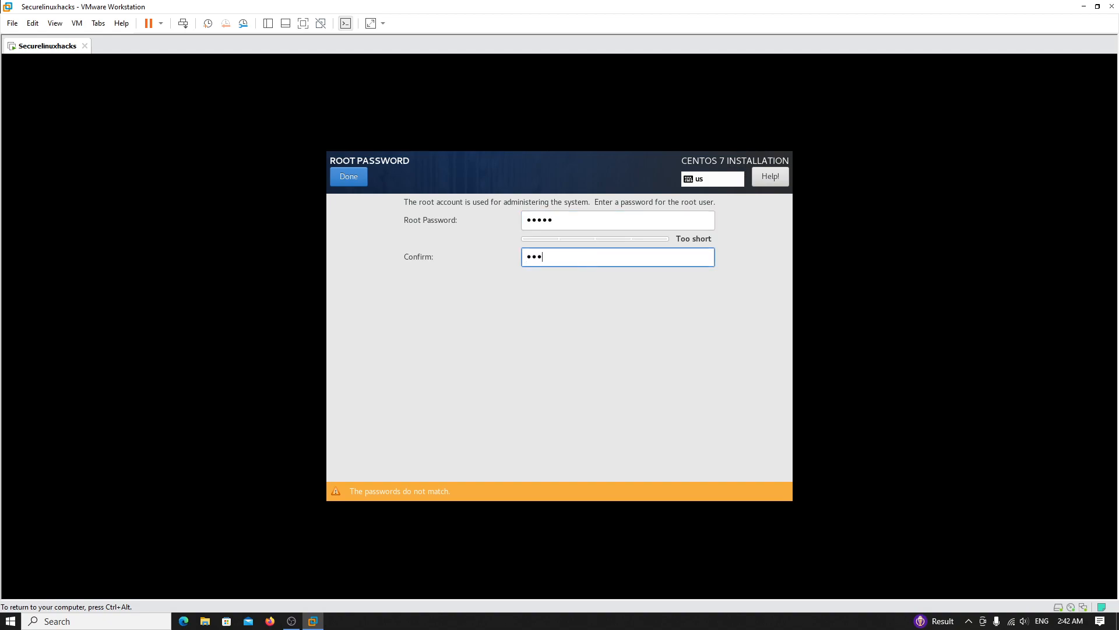
pyautogui.write('in')
pyautogui.hotkey('ctrl', 'alt')
pyautogui.hotkey('shift', 'Tab')
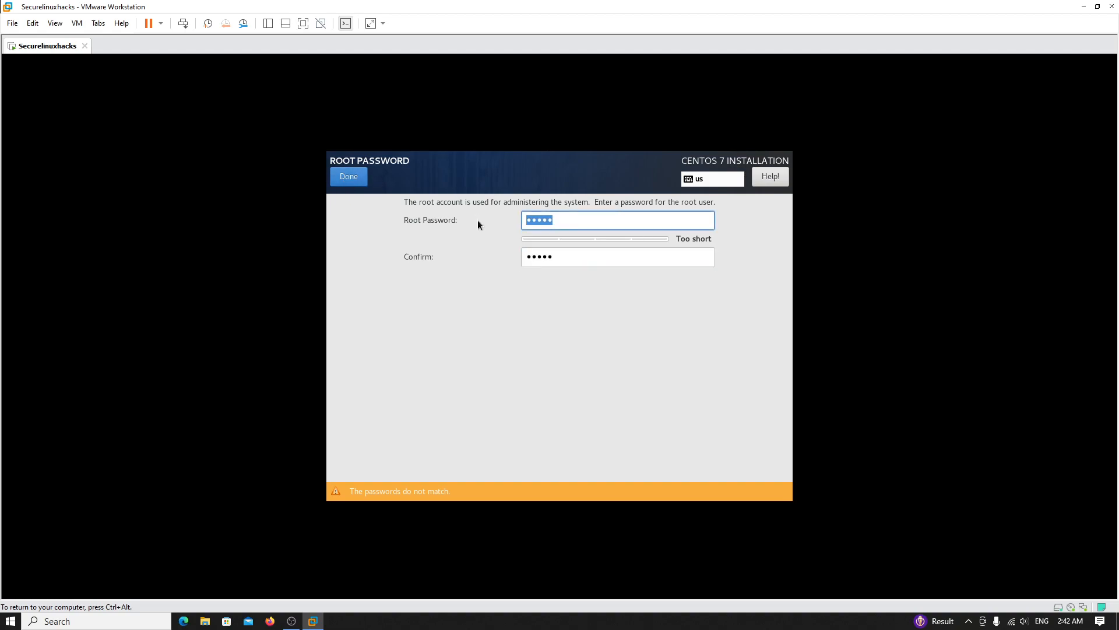
pyautogui.write('admin')
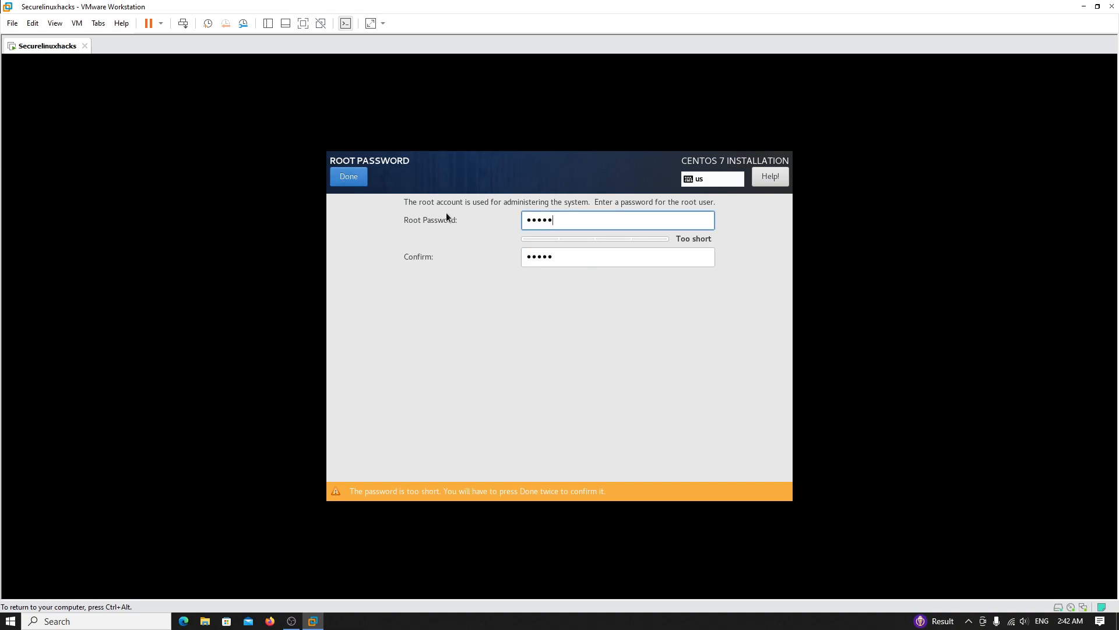
pyautogui.click(355, 175)
pyautogui.click(355, 175)
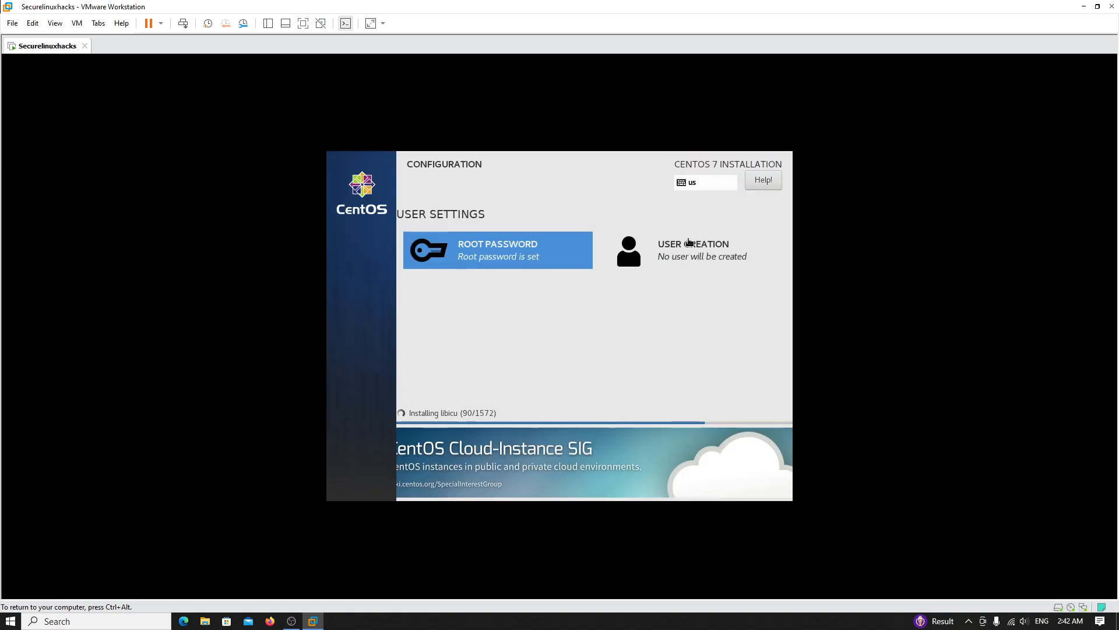
# - Create the user firstuser with a password and its confirmation
pyautogui.click(689, 244)
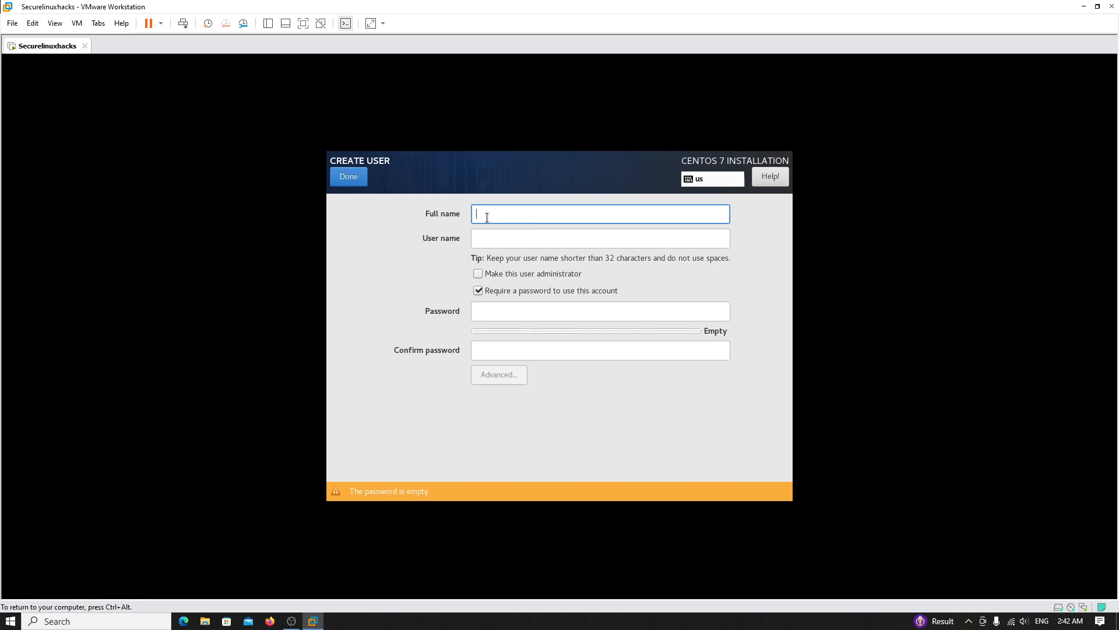
pyautogui.write('fir')
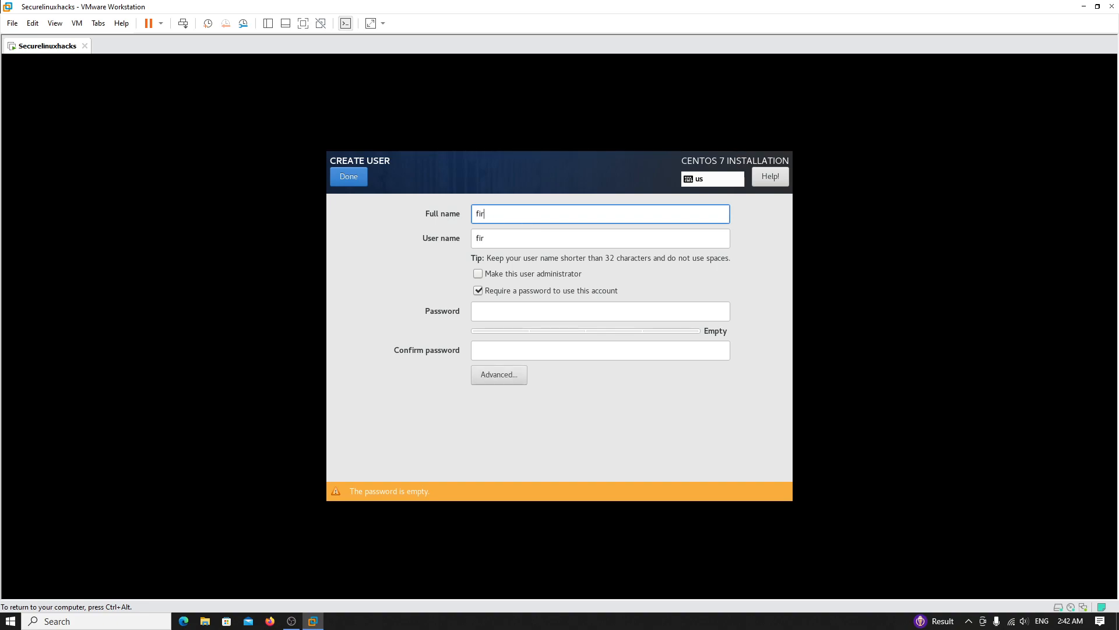
pyautogui.write('stuser')
pyautogui.press('Tab')
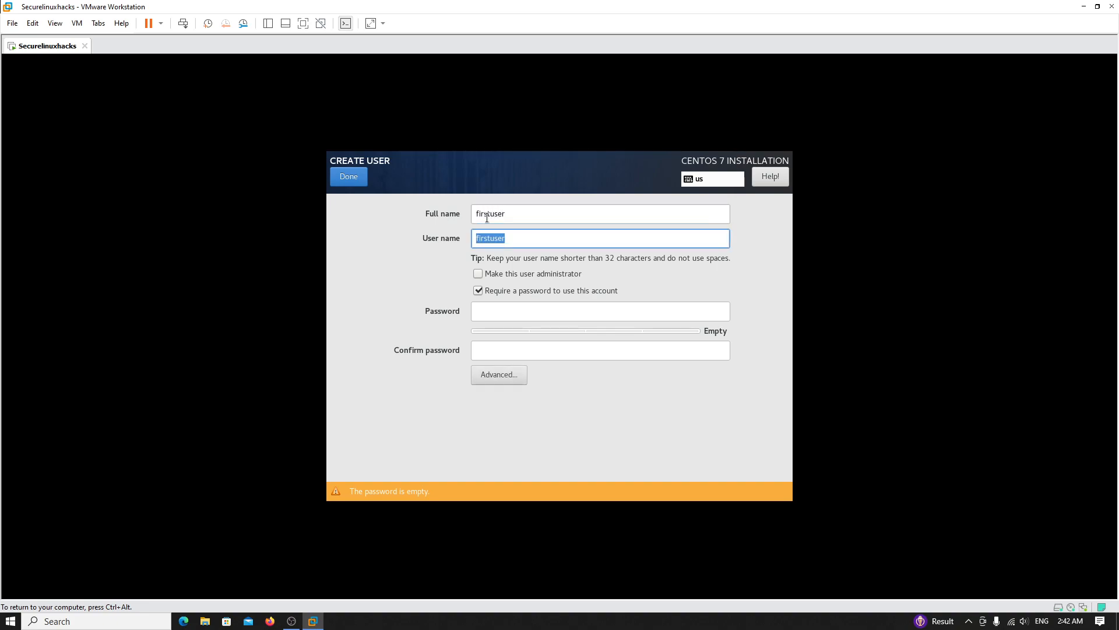
pyautogui.click(501, 315)
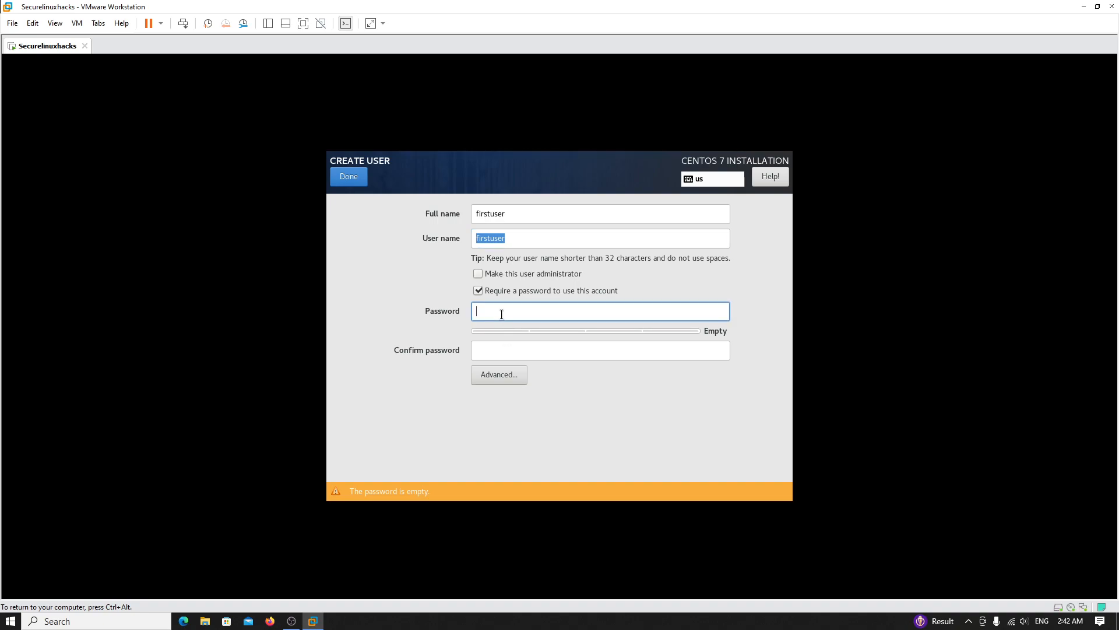
pyautogui.write('*****')
pyautogui.click(531, 348)
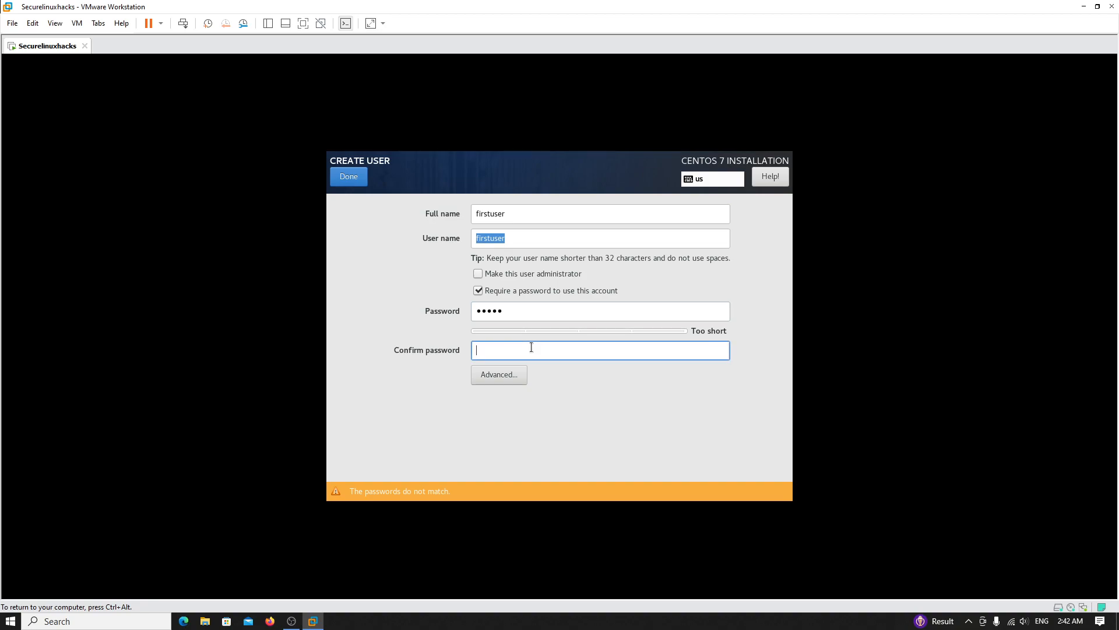
pyautogui.write('*****')
pyautogui.click(348, 184)
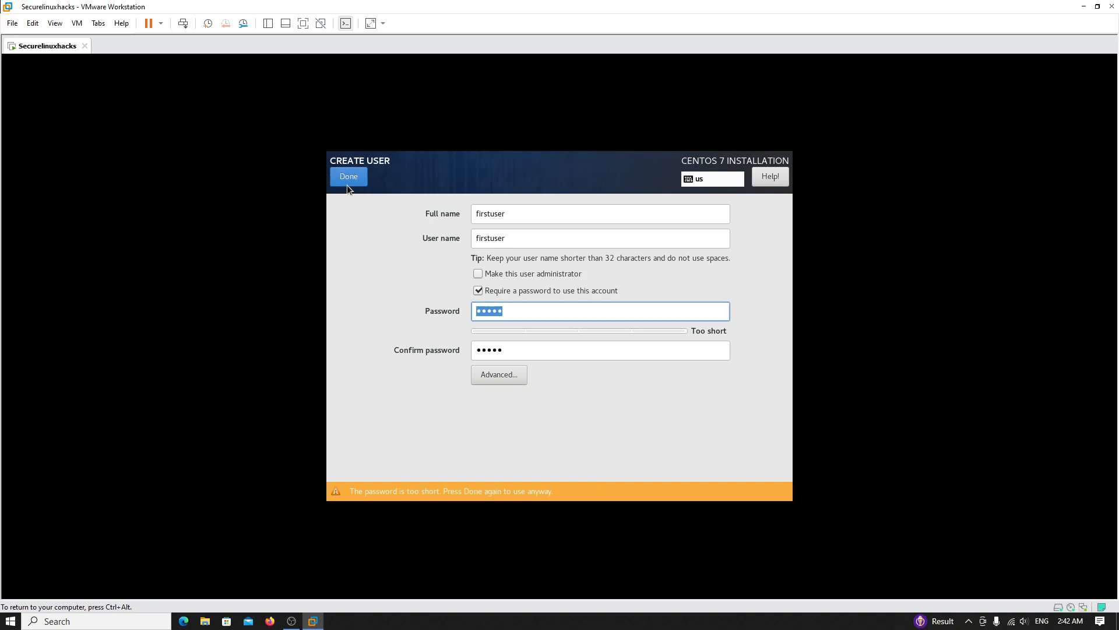
# - Leave administrator unchecked, re-enter both password fields, and accept the short password
pyautogui.click(522, 278)
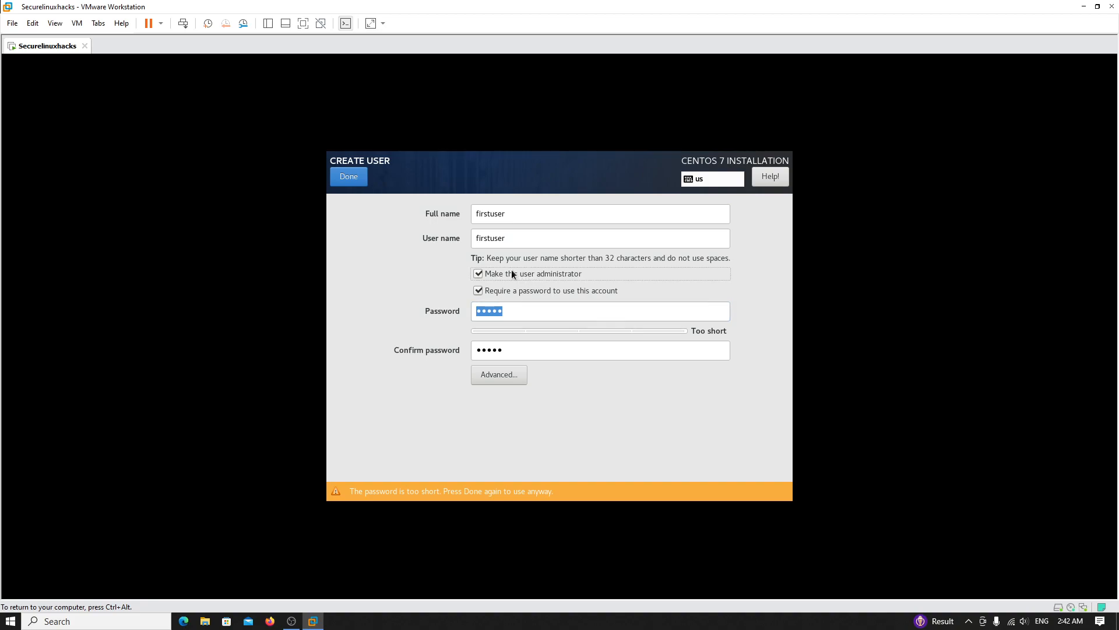
pyautogui.click(565, 275)
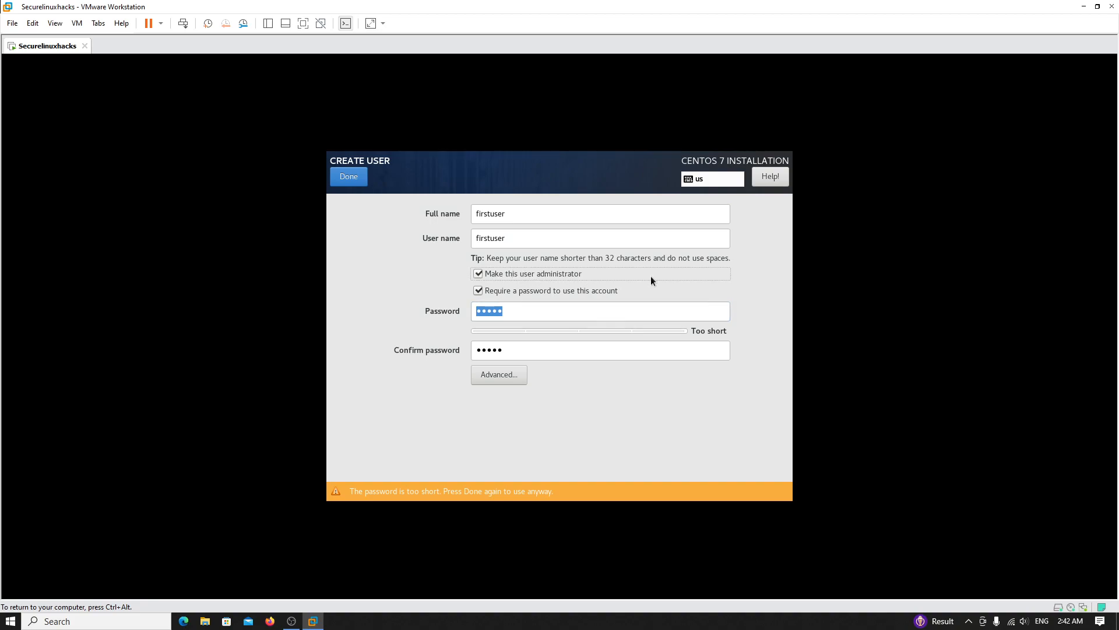
pyautogui.click(565, 275)
pyautogui.click(540, 303)
pyautogui.moveTo(540, 304); pyautogui.dragTo(423, 312)
pyautogui.write('••••')
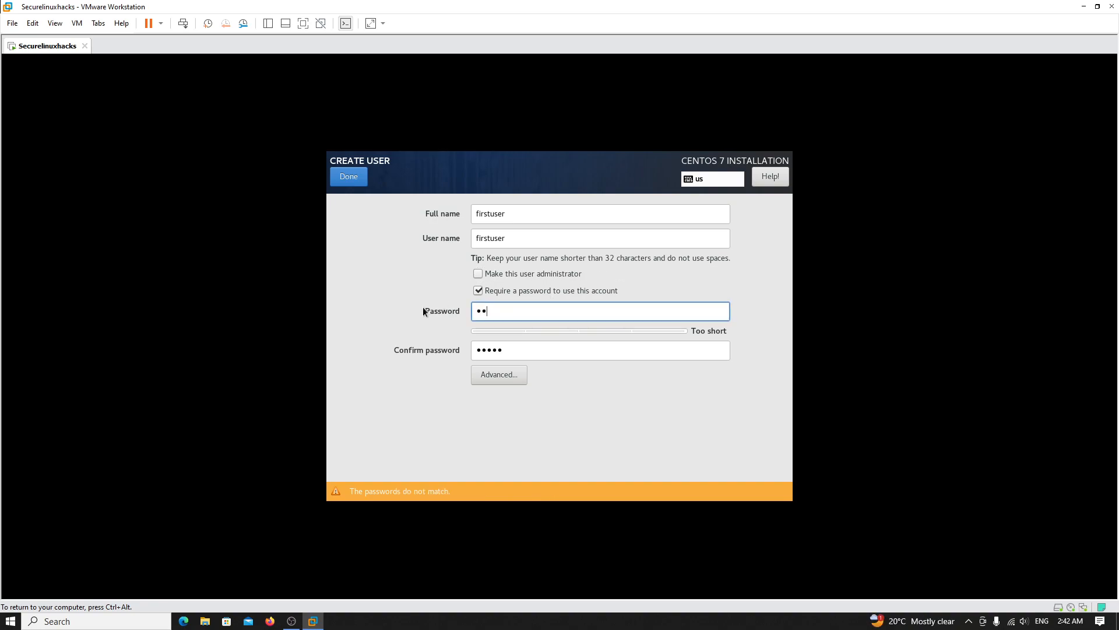
pyautogui.write('•')
pyautogui.moveTo(507, 350); pyautogui.dragTo(447, 352)
pyautogui.write('••')
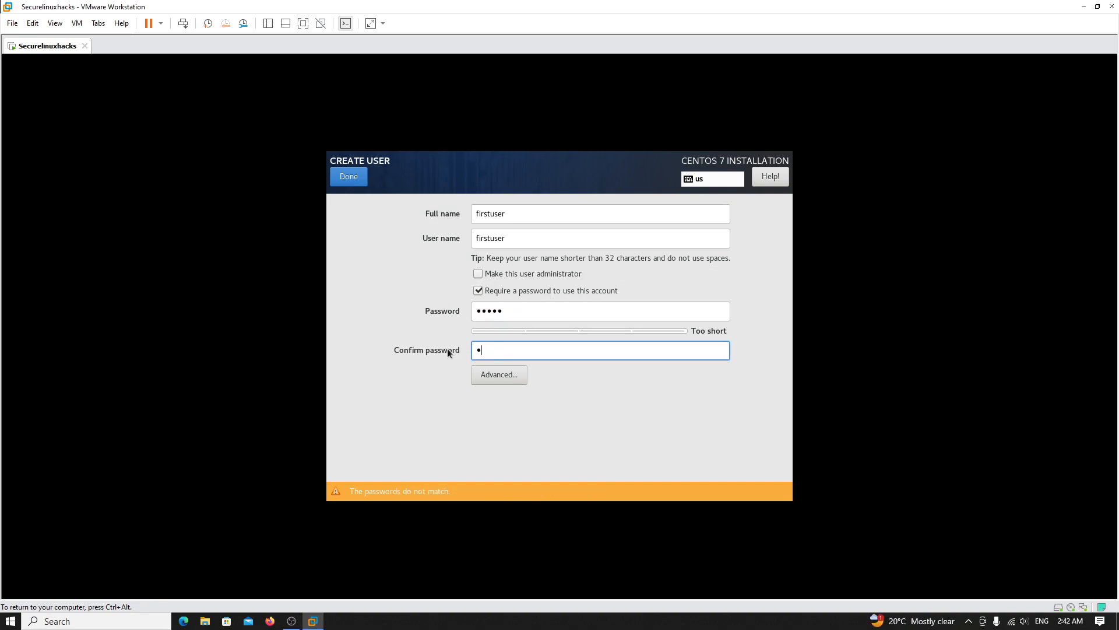
pyautogui.write('•••')
pyautogui.click(339, 185)
pyautogui.click(338, 184)
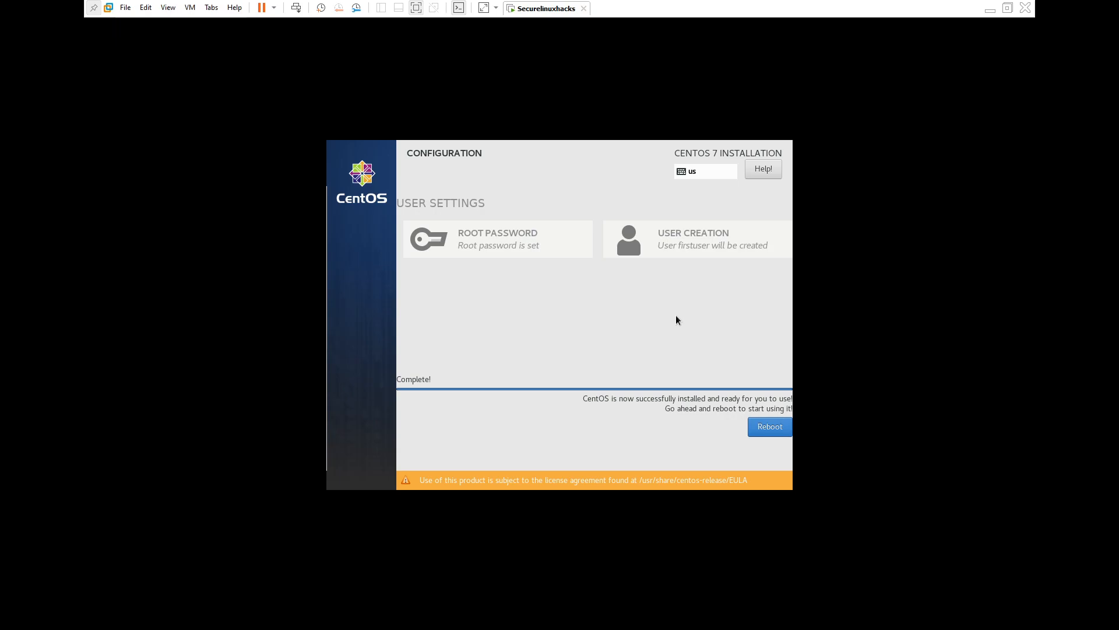
# - Reboot the guest once the installation reports Complete!
pyautogui.click(768, 431)
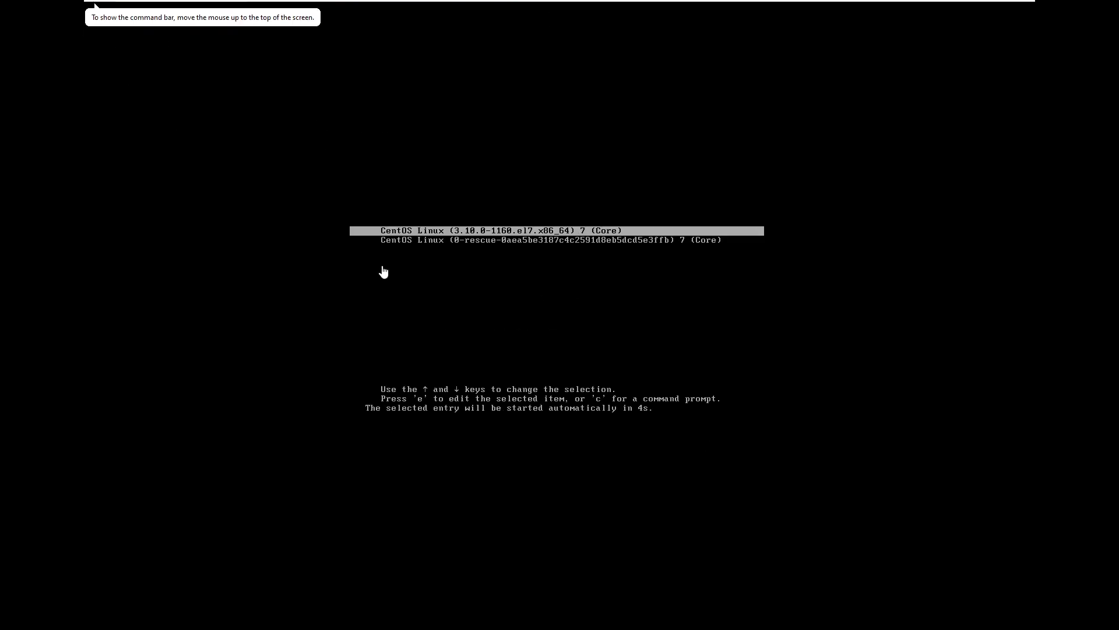
# - Capture input into the VM while GRUB boots the default CentOS entry
pyautogui.click(481, 312)
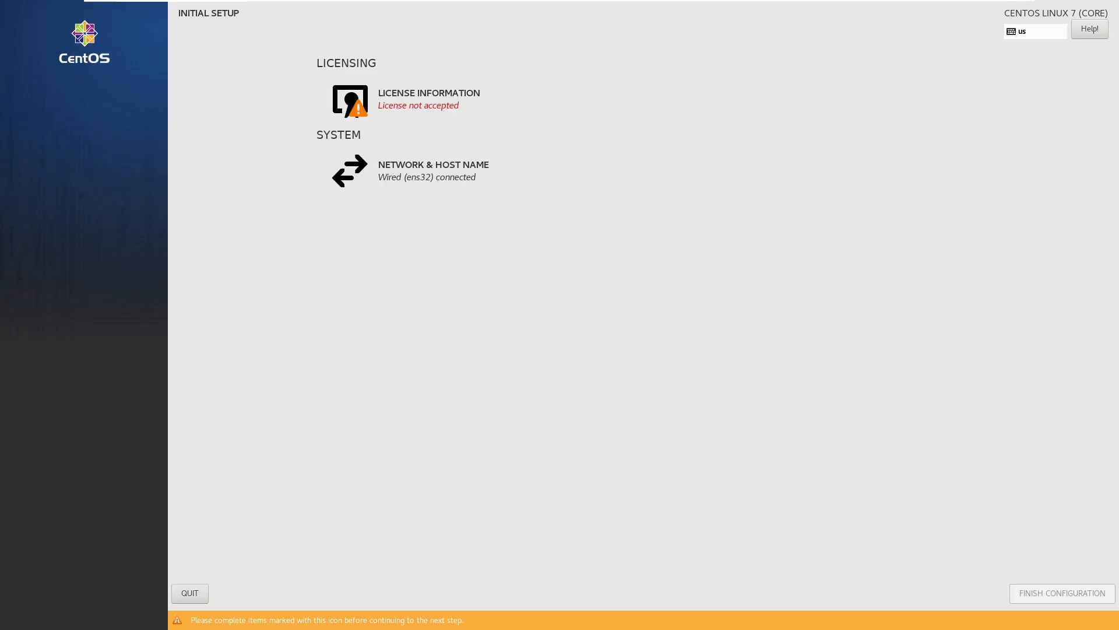
# - Accept the CentOS licence agreement and finish the Initial Setup configuration
pyautogui.click(452, 112)
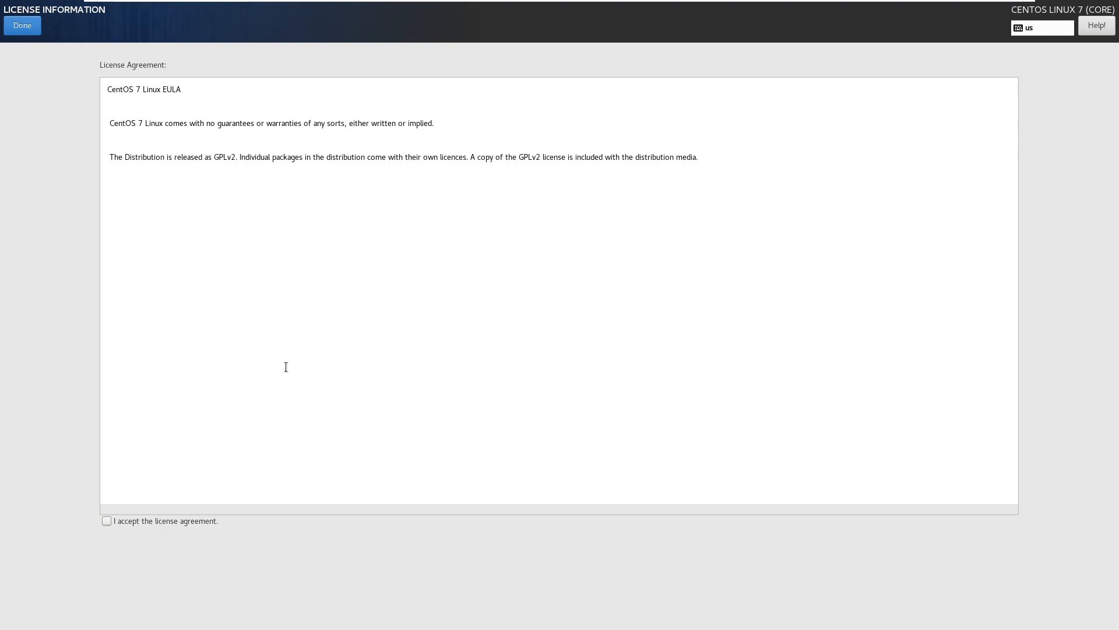
pyautogui.click(146, 521)
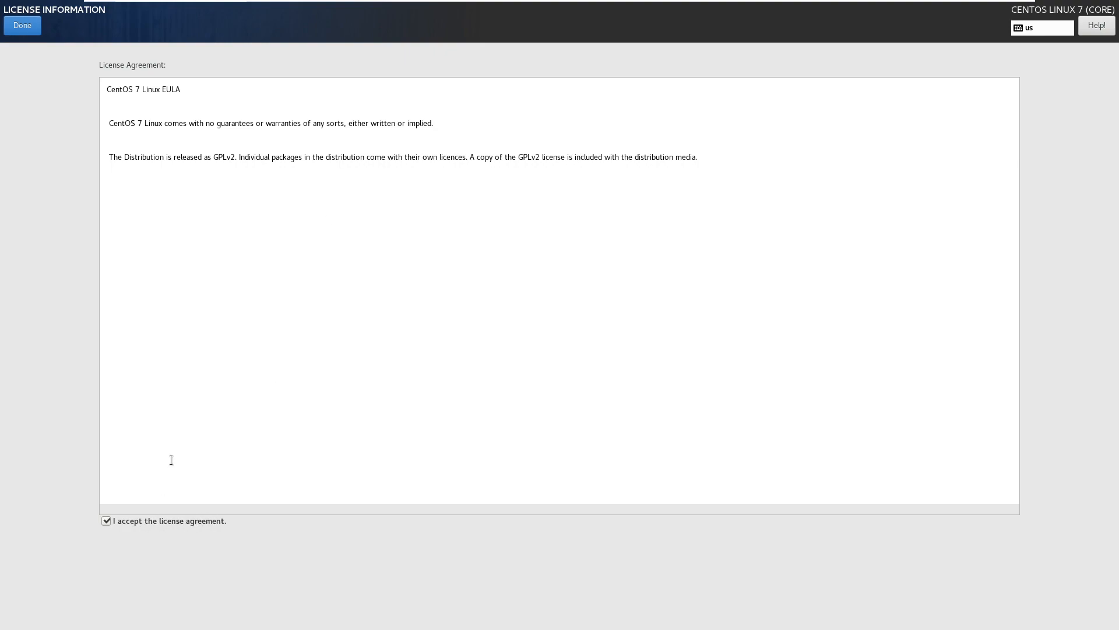
pyautogui.click(24, 29)
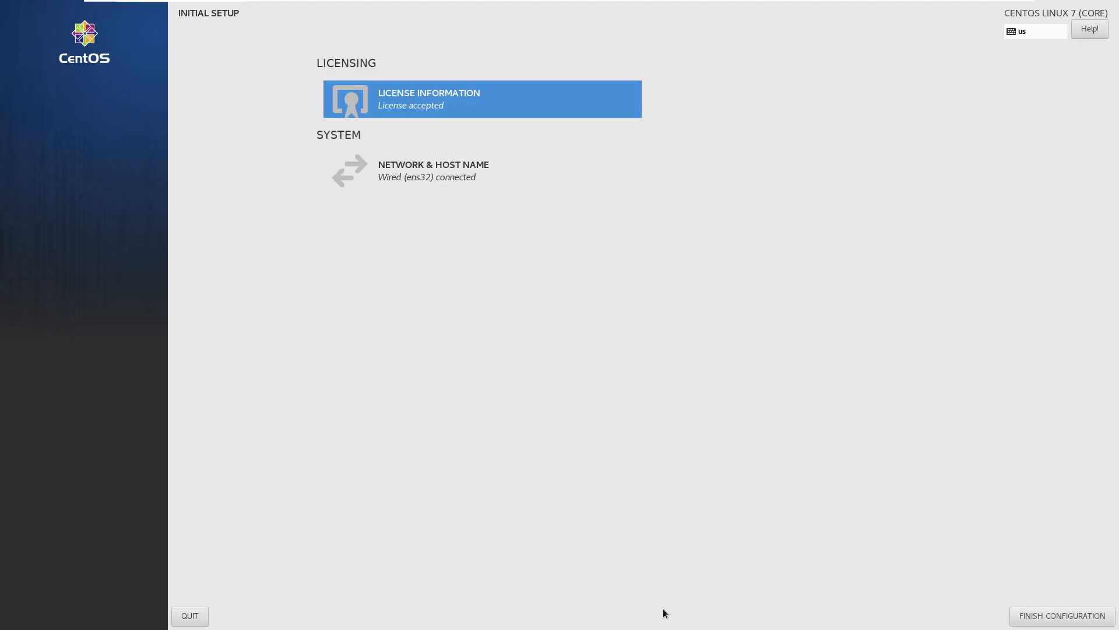
pyautogui.click(1053, 614)
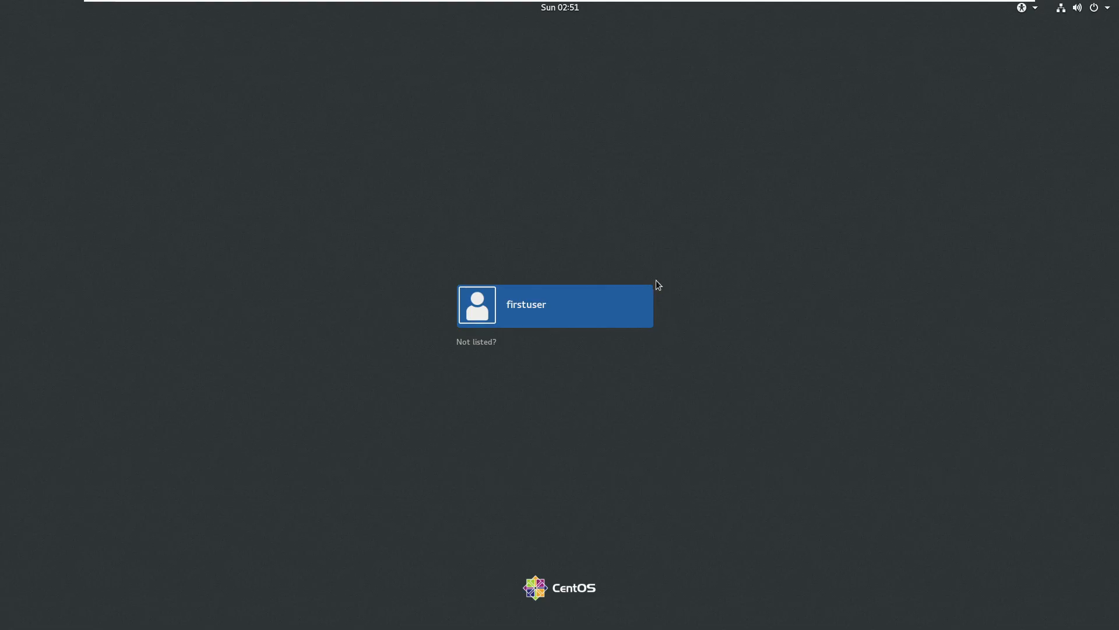
# - Sign in to the CentOS guest as firstuser with the account password
pyautogui.click(532, 316)
pyautogui.write('••••••')
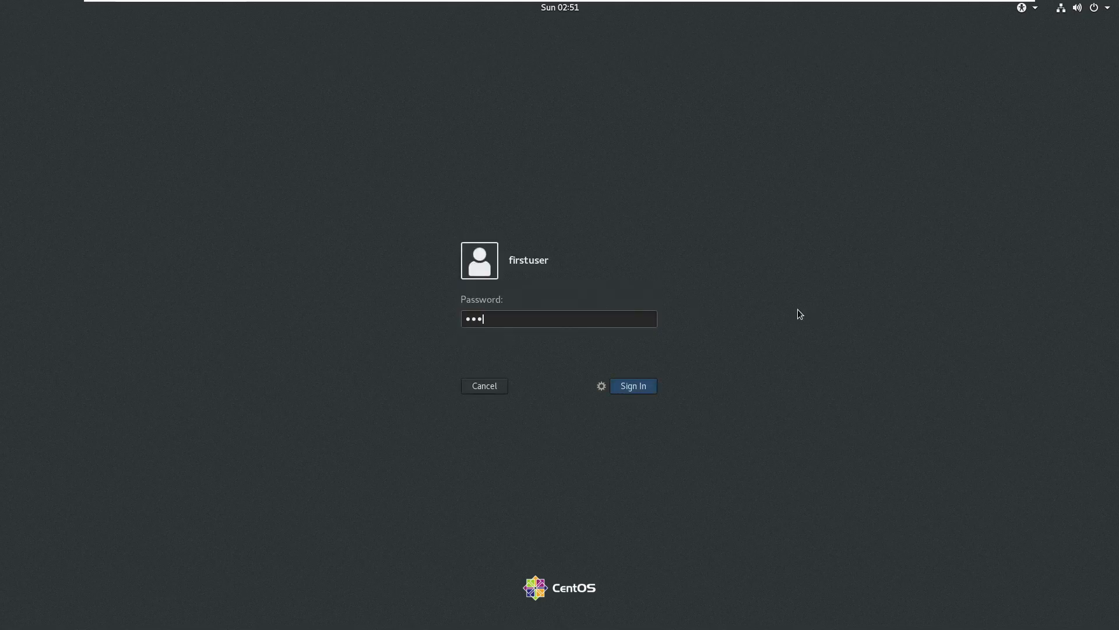
pyautogui.press('Return')
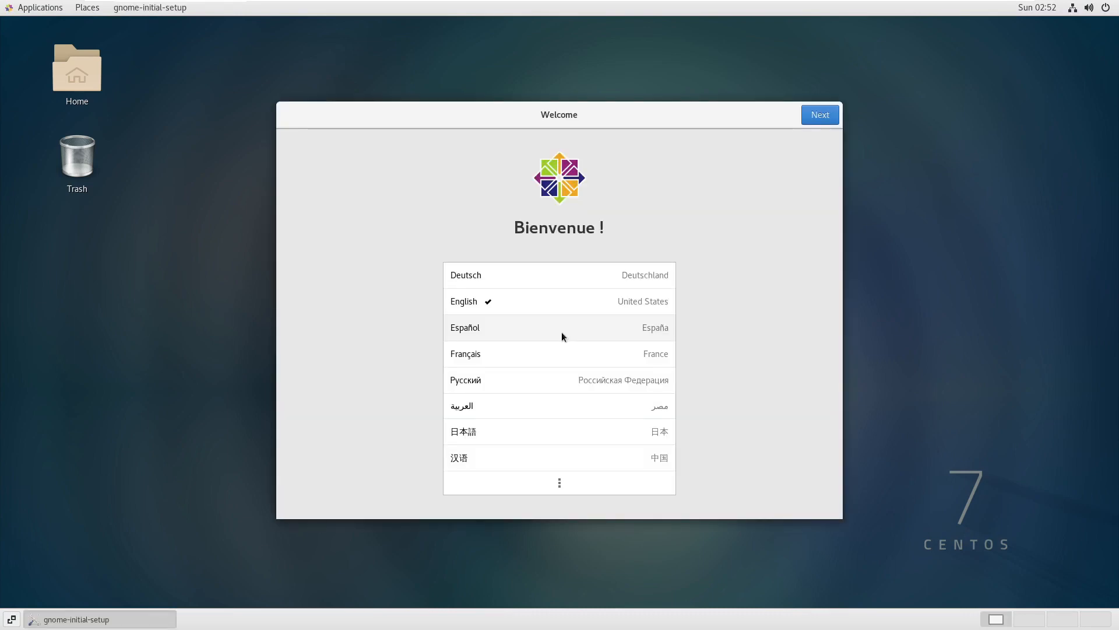
# - Complete GNOME first-login setup with English, default keyboard, Location Services off, no online accounts
pyautogui.click(826, 117)
pyautogui.click(826, 116)
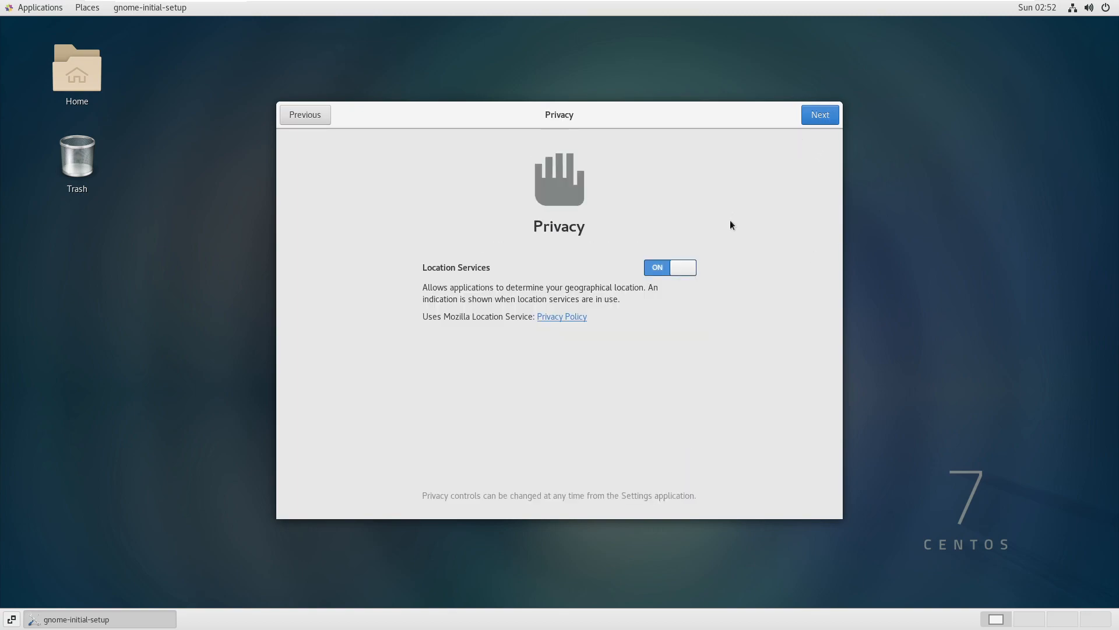
pyautogui.click(661, 271)
pyautogui.click(835, 115)
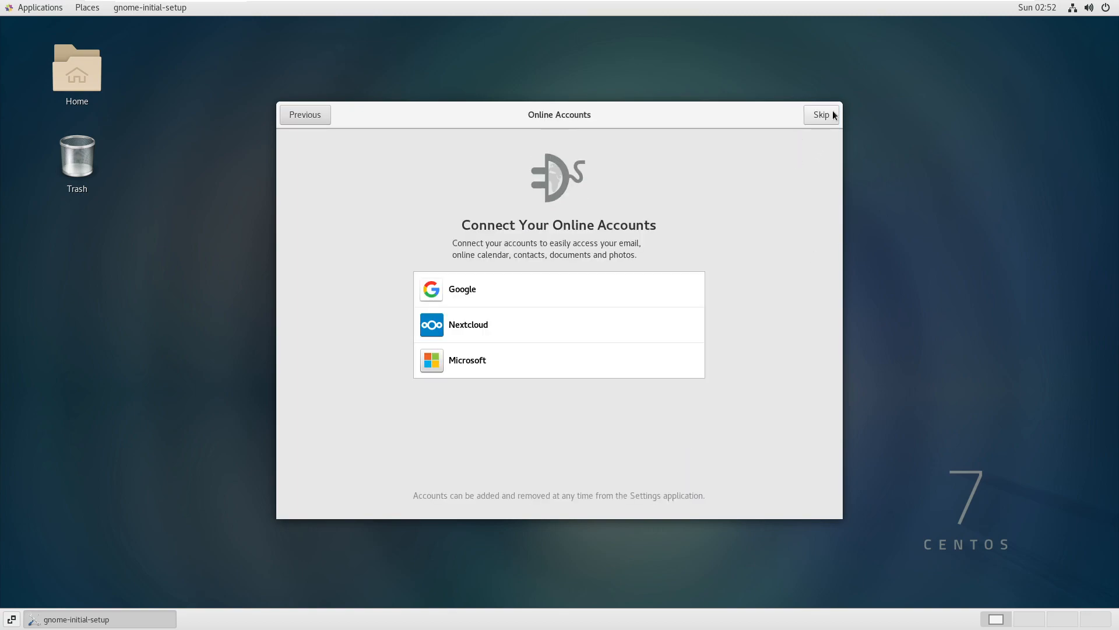
pyautogui.click(819, 116)
pyautogui.click(583, 406)
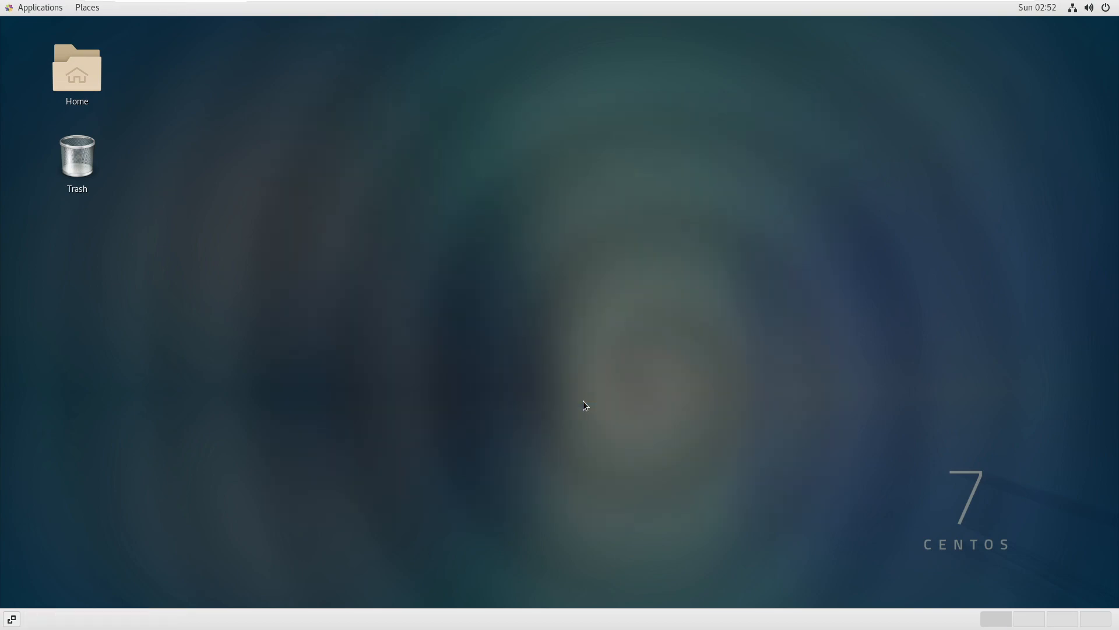
pyautogui.click(844, 103)
pyautogui.rightClick(546, 162)
pyautogui.click(591, 338)
pyautogui.rightClick(433, 145)
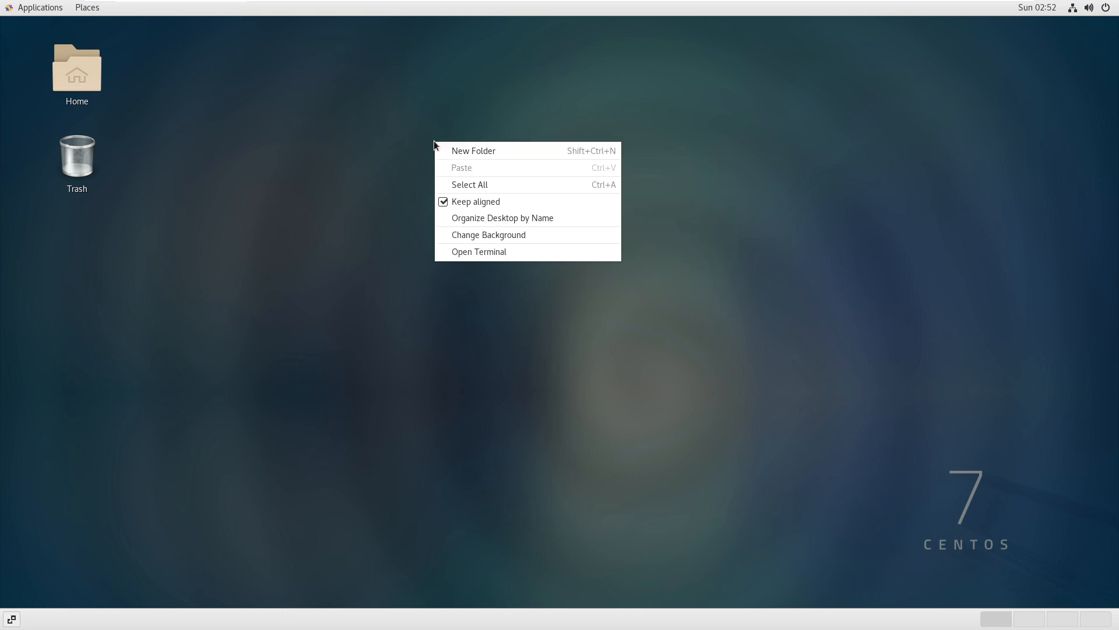
pyautogui.click(1088, 8)
pyautogui.click(1116, 7)
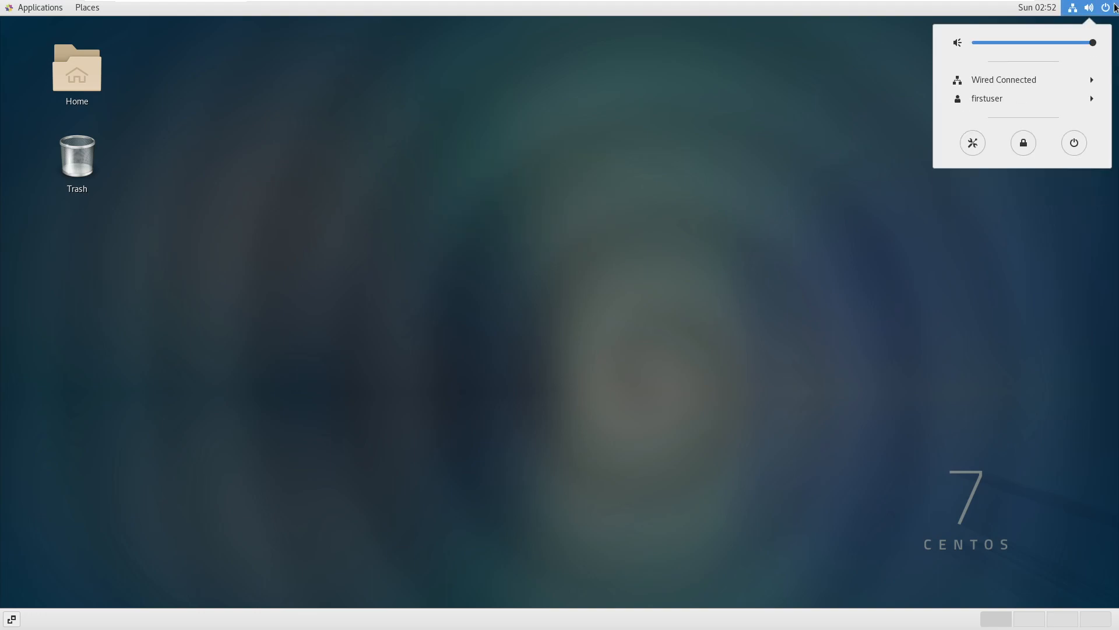
pyautogui.click(997, 83)
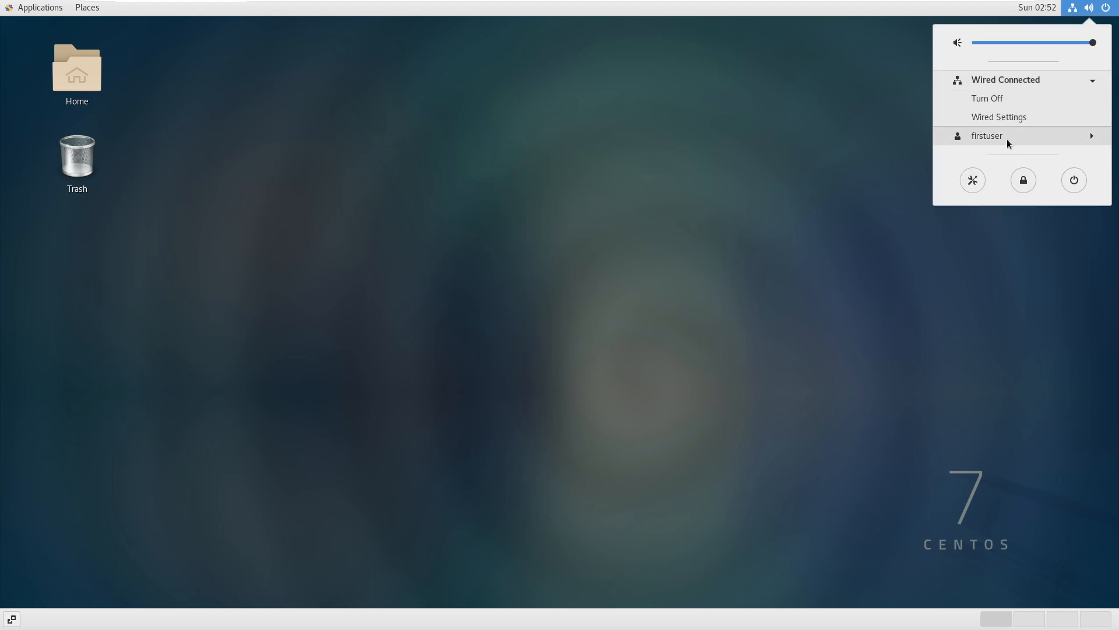
pyautogui.click(26, 21)
pyautogui.click(38, 8)
pyautogui.moveTo(63, 121)
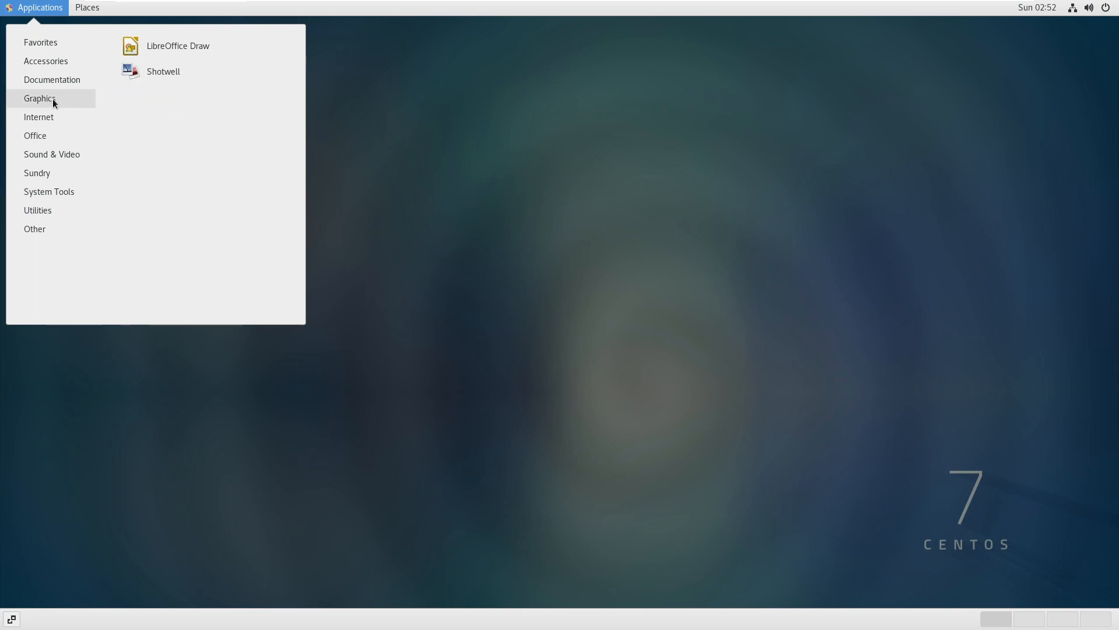
pyautogui.moveTo(60, 162)
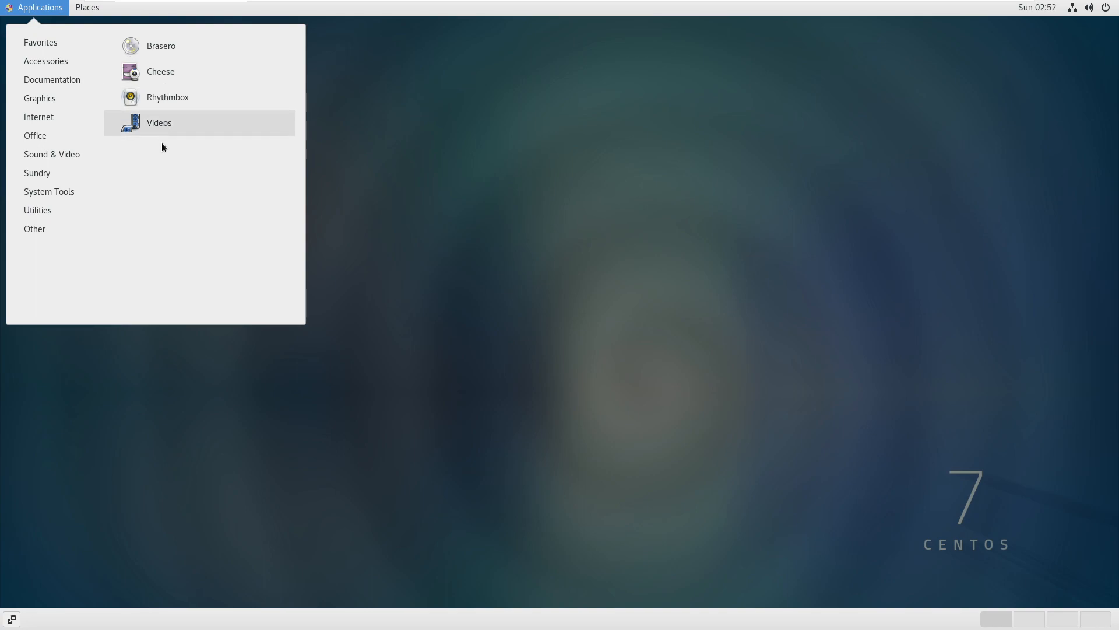
pyautogui.moveTo(49, 193)
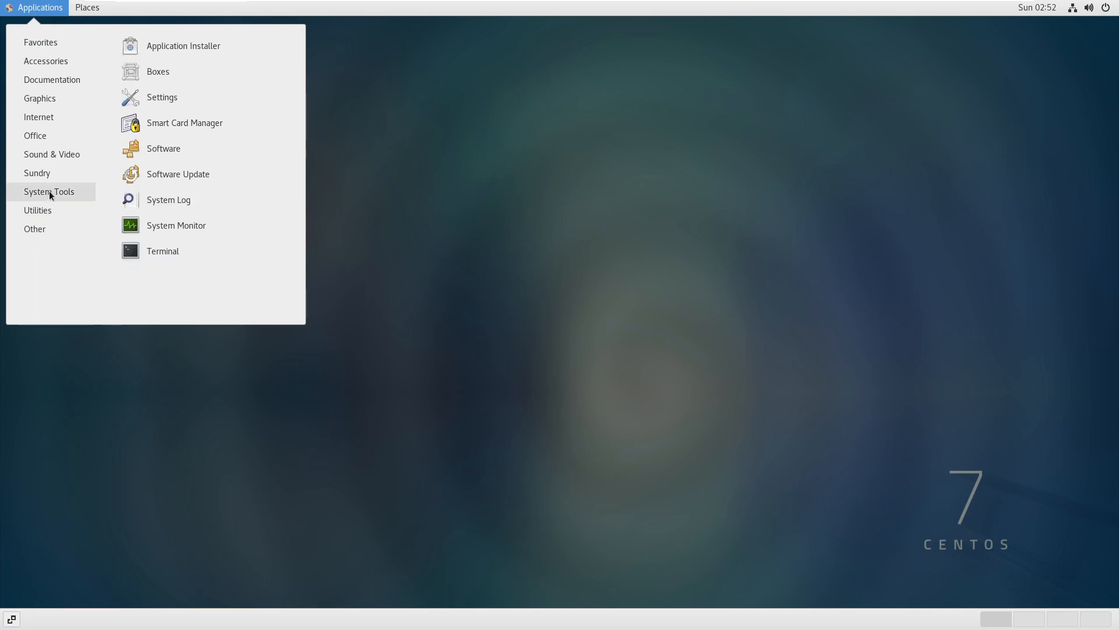
pyautogui.moveTo(65, 232)
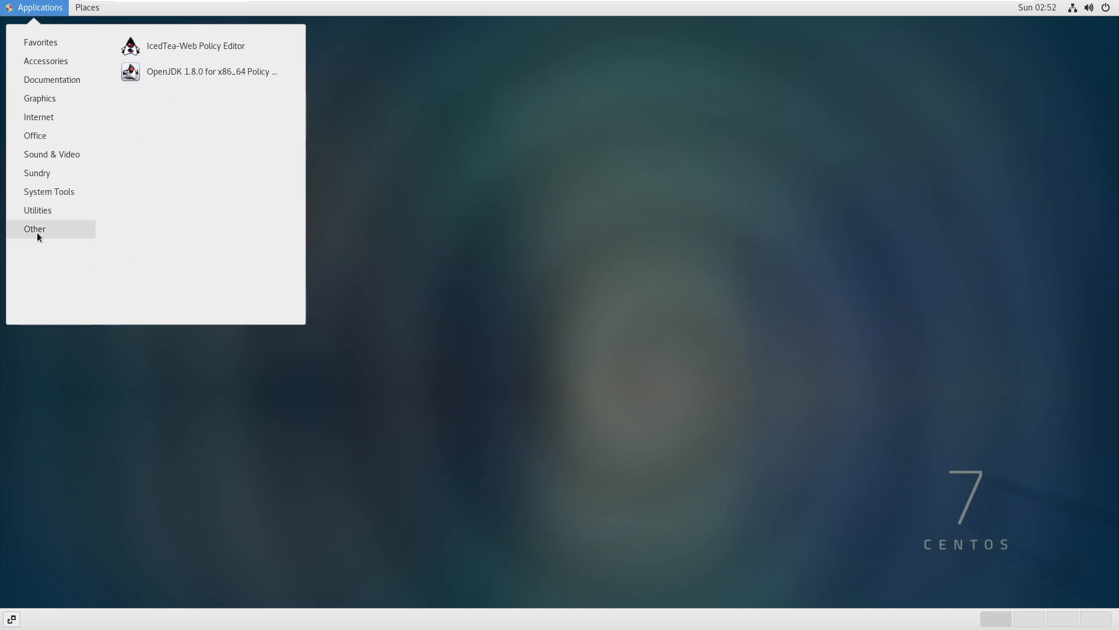
pyautogui.click(519, 122)
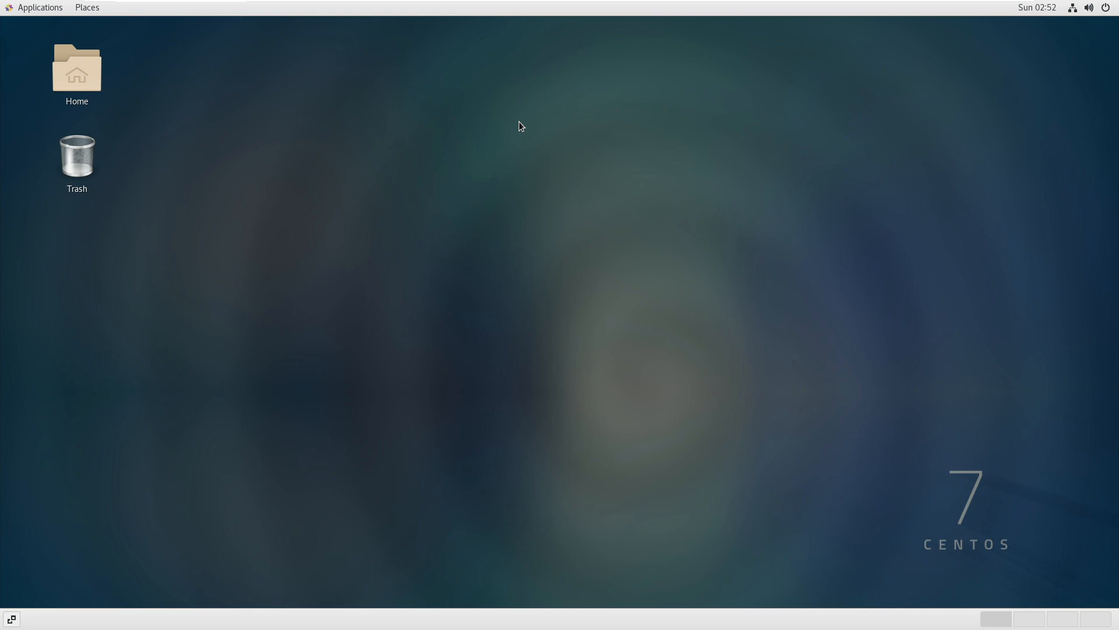